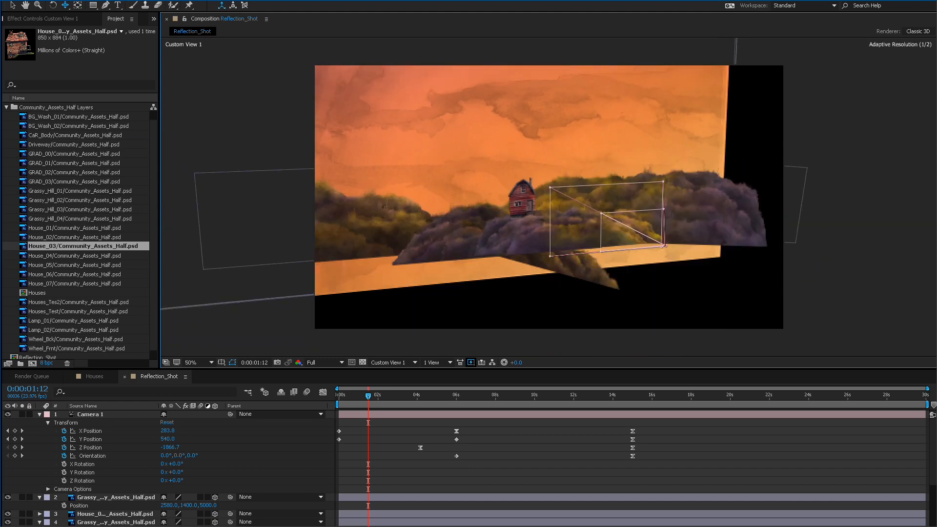
Examine the layered scene through Camera 1 at the first frame and from Custom View 1.
click(392, 362)
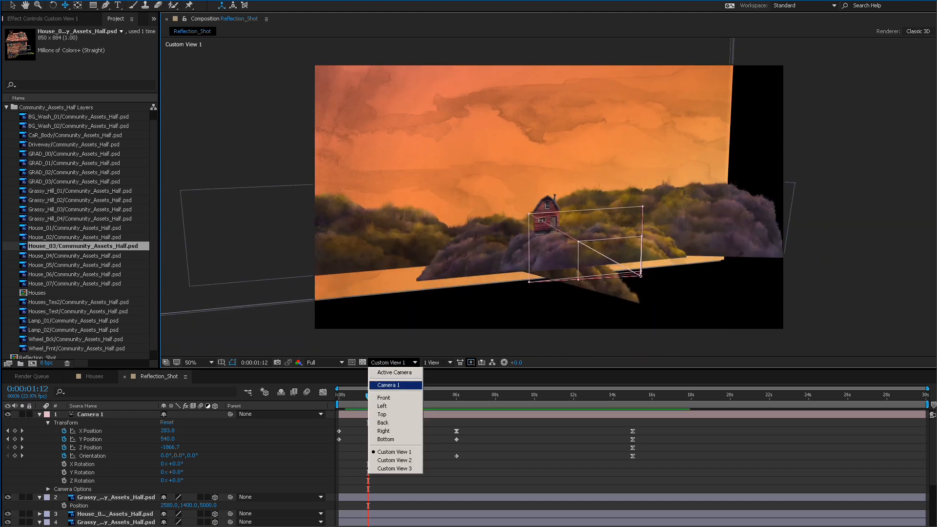
click(394, 385)
drag(368, 396, 339, 396)
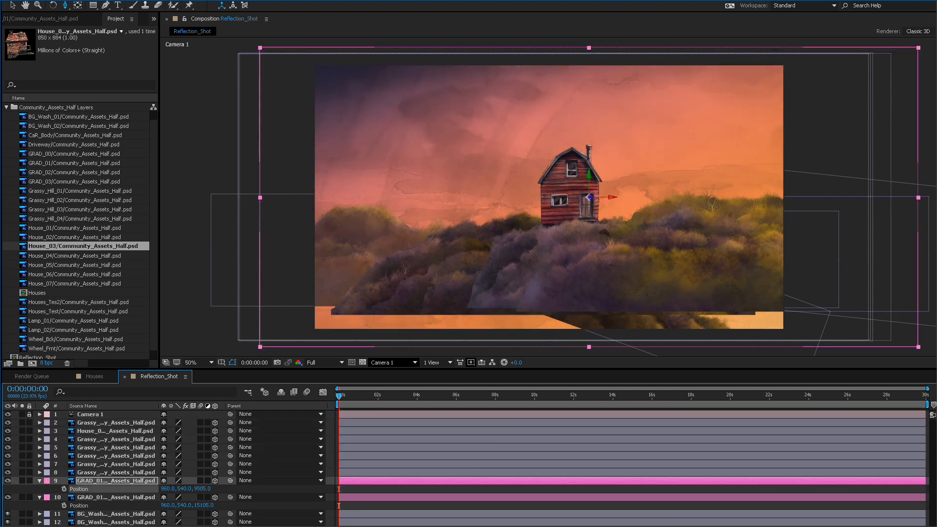
click(390, 362)
click(390, 452)
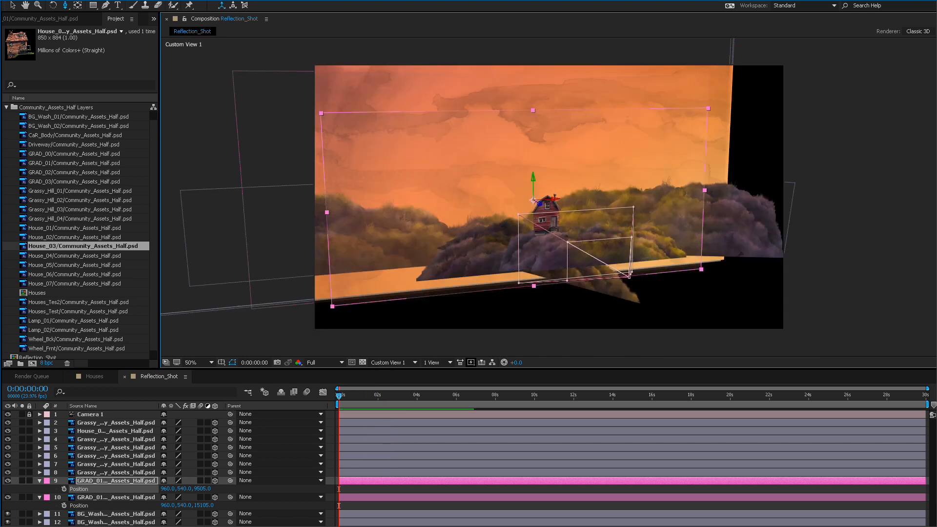
mouse_move(488, 210)
mouse_down()
mouse_move(619, 212)
mouse_move(493, 211)
mouse_move(470, 273)
mouse_move(483, 183)
mouse_move(490, 200)
mouse_move(454, 212)
mouse_move(481, 197)
mouse_move(466, 190)
mouse_move(473, 208)
mouse_up()
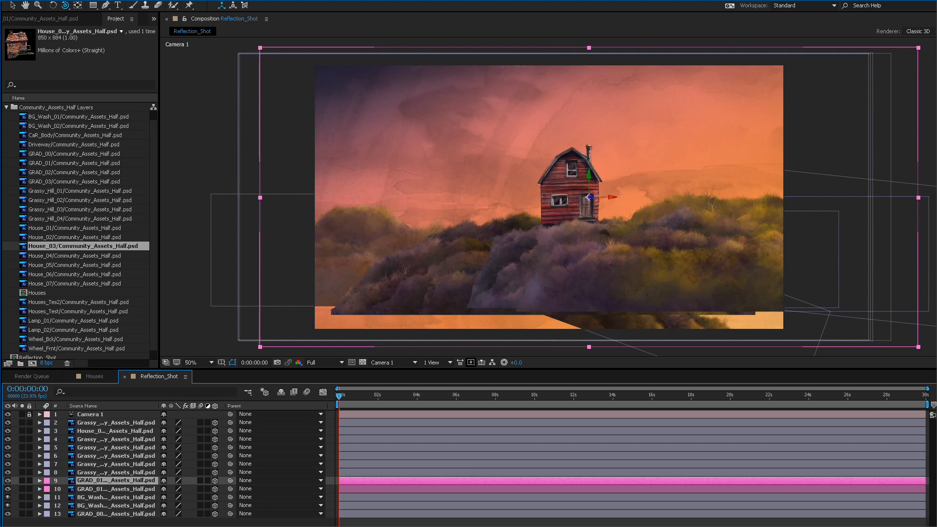
Select the Grassy_Hill_04 footage in the project and set the composition time to 0:00:01:01, undoing the trial change in the viewer.
drag(153, 234, 153, 224)
click(74, 172)
click(80, 227)
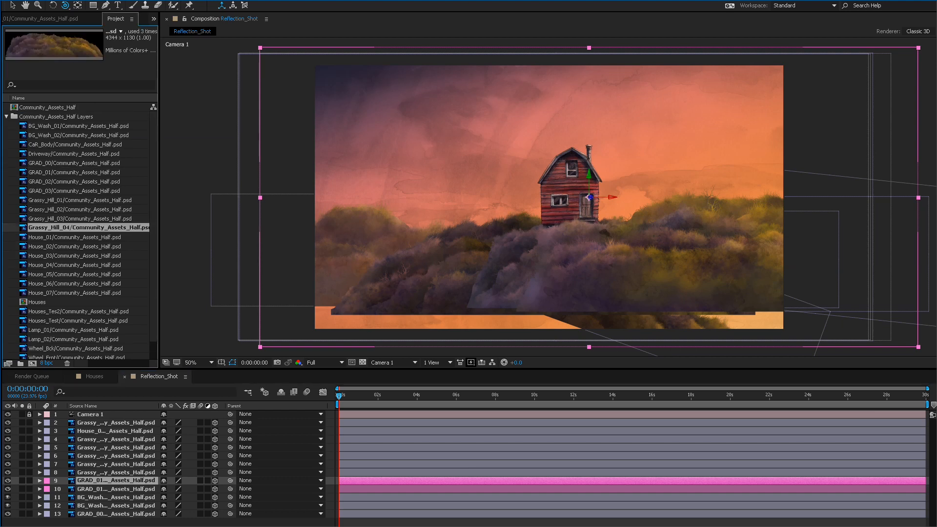
drag(339, 396, 397, 396)
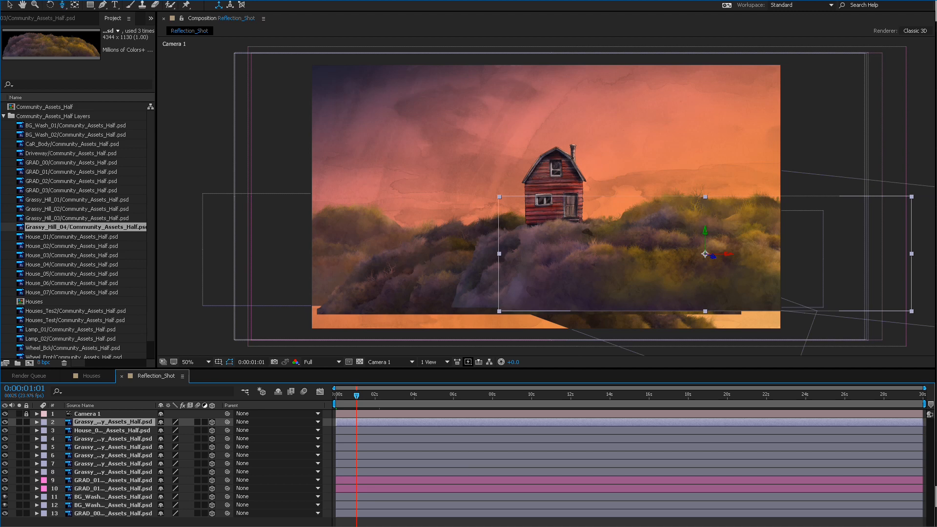
drag(546, 196, 539, 261)
key(ctrl+z)
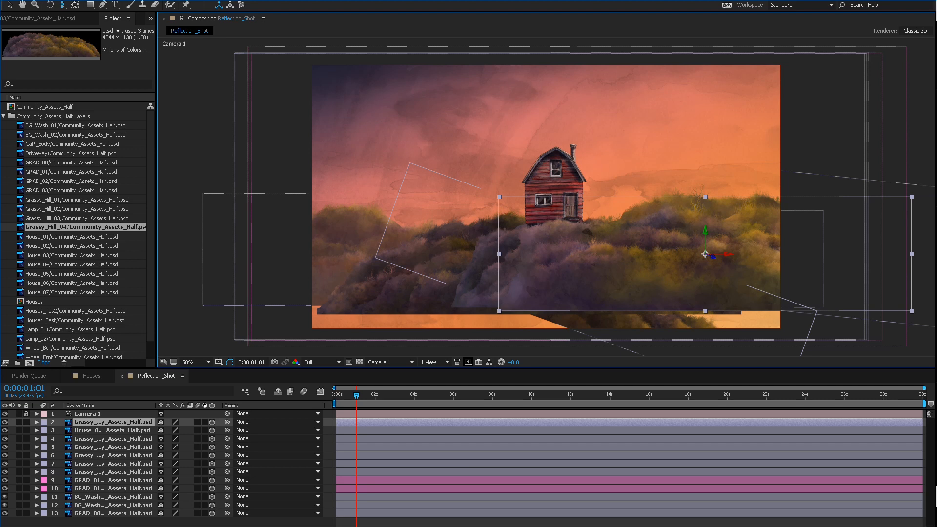
Create a black solid 3000 px wide and 3000 px high in the composition.
click(9, 0)
mouse_move(30, 4)
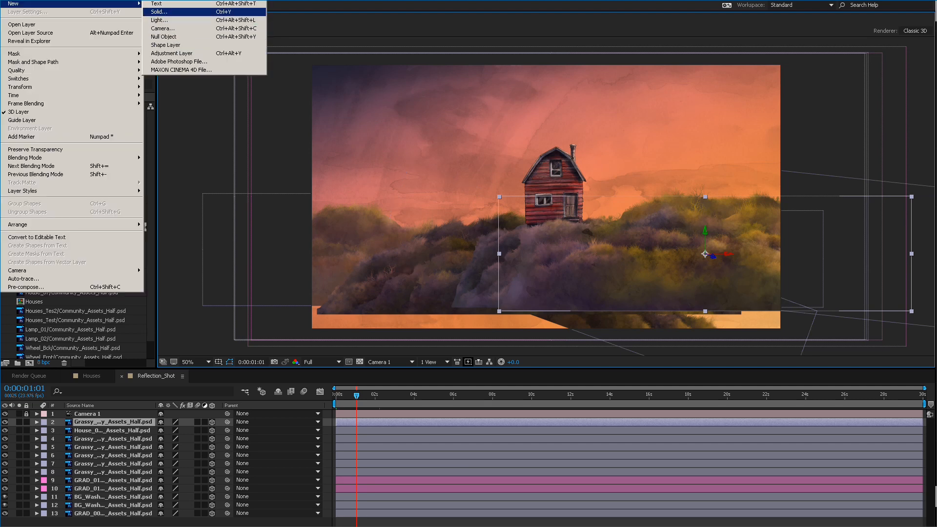
click(159, 11)
click(102, 146)
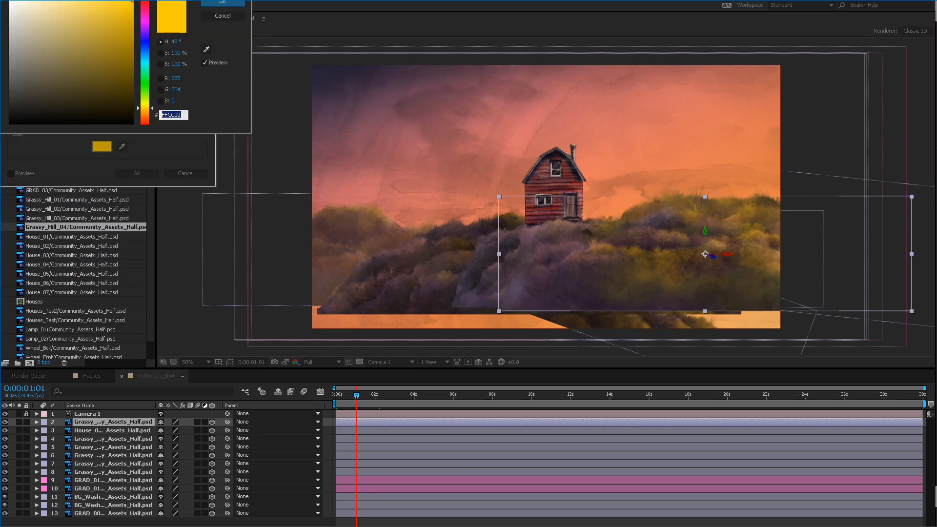
drag(44, 105, 9, 124)
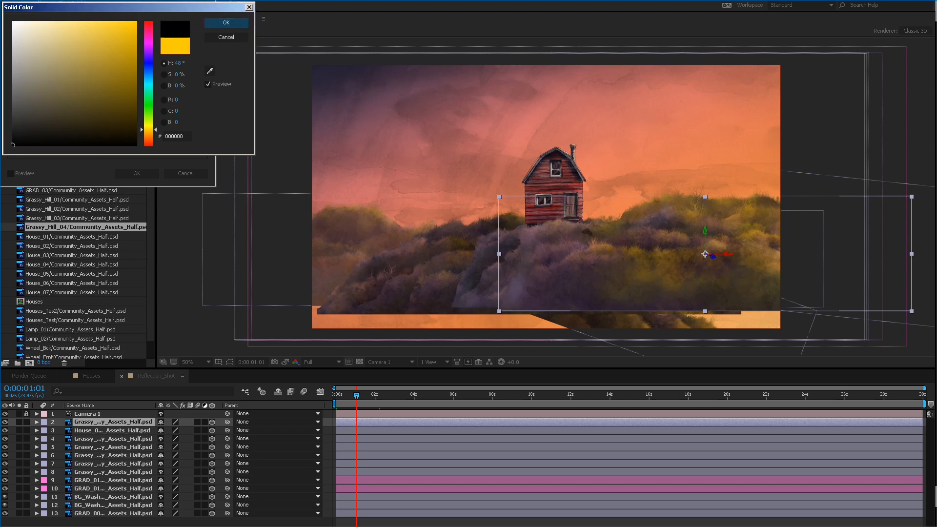
key(Return)
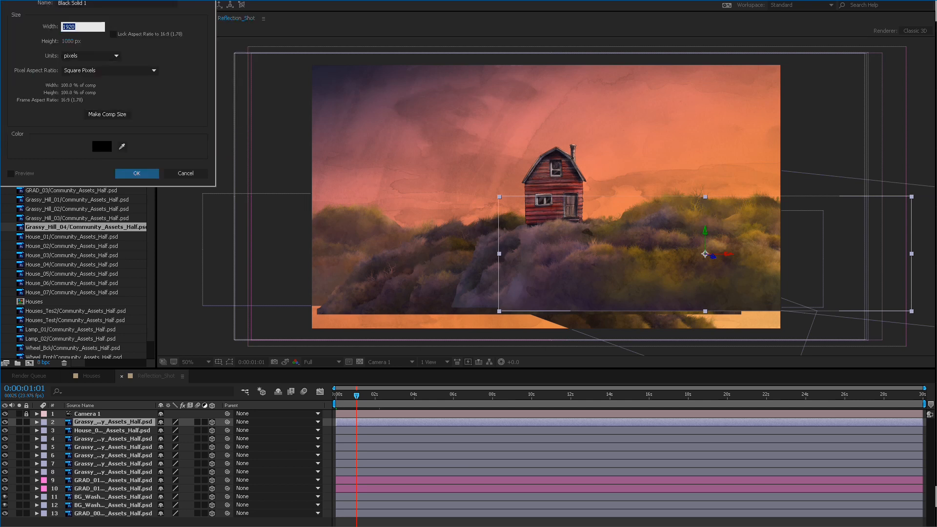
text(3000)
key(Tab)
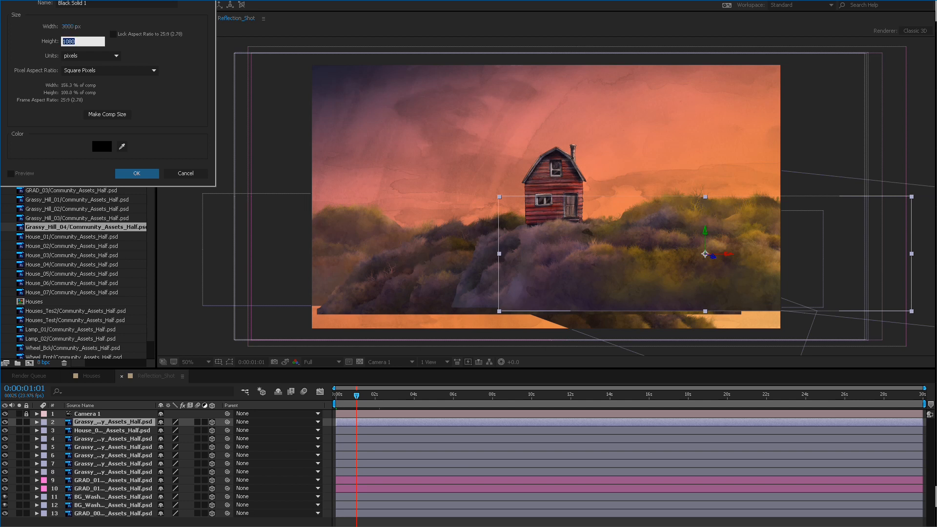
text(3000)
key(Return)
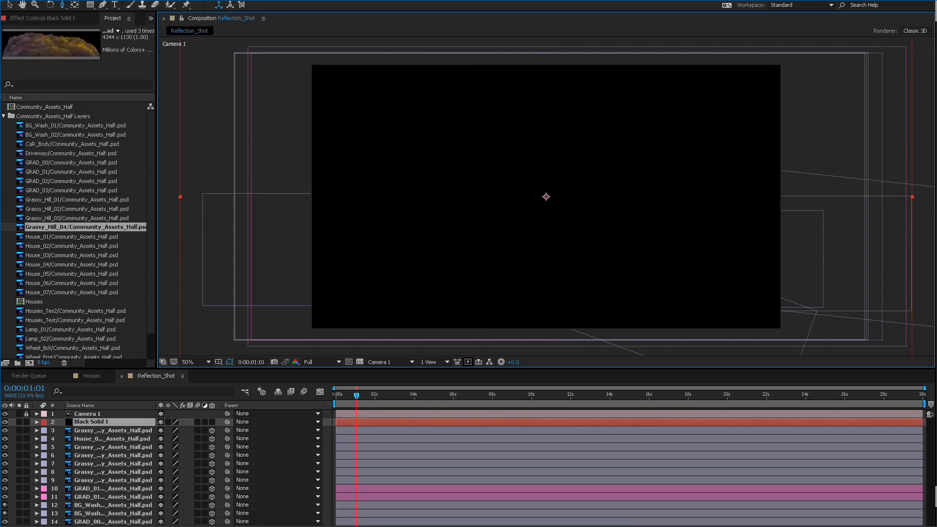
Make the black solid a 3D layer and lay it flat with an X orientation of 90°.
click(212, 422)
key(r)
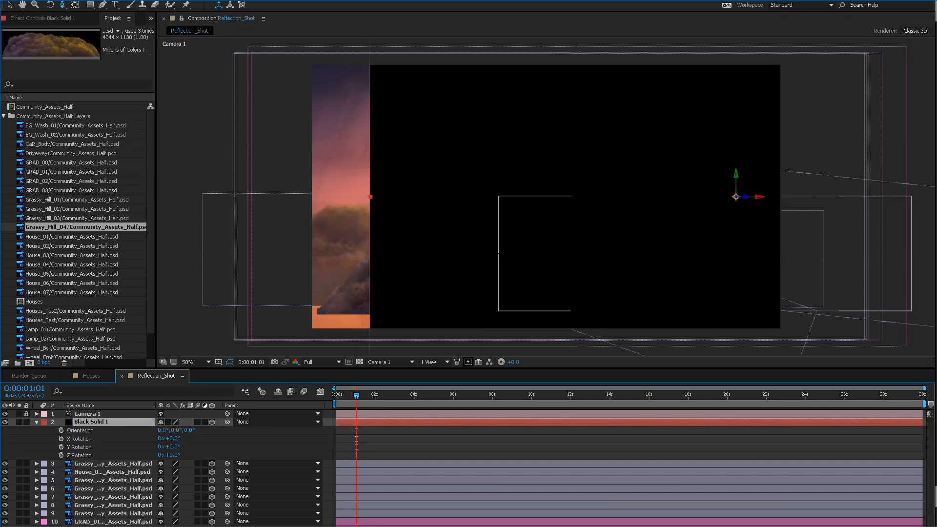
click(166, 430)
text(9:0)
key(Return)
Lower the black solid beneath the hills and push it back in depth, with the time at the first frame.
key(p)
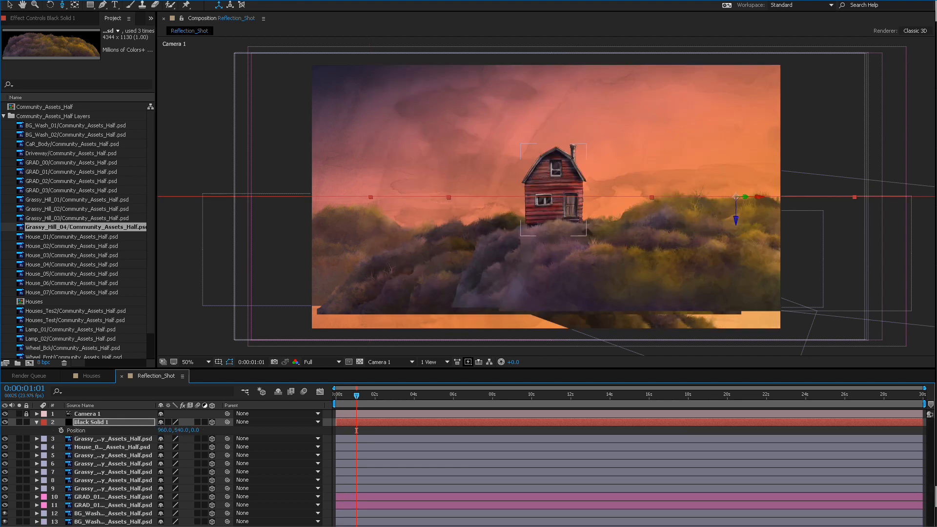
drag(181, 430, 285, 430)
drag(356, 395, 336, 395)
drag(181, 430, 339, 430)
drag(198, 430, 312, 430)
Scale the black solid uniformly to 382% and adjust its position beneath the hills.
key(s)
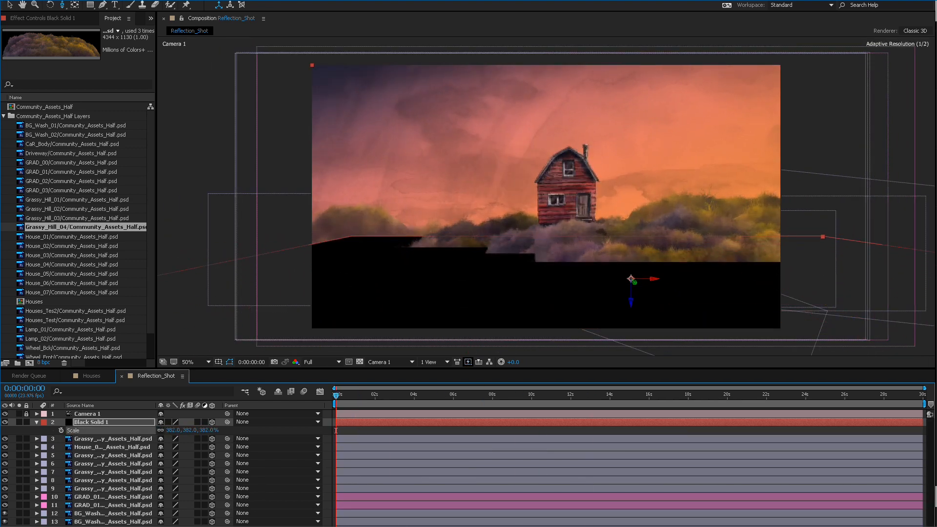
key(p)
drag(182, 430, 133, 429)
key(p)
key(p)
mouse_move(336, 395)
mouse_down()
mouse_move(346, 395)
mouse_move(335, 395)
mouse_up()
Unlink the black solid's scale proportions and stretch it non-uniformly to extend the ground plane.
key(s)
click(162, 430)
mouse_move(189, 430)
mouse_down()
mouse_move(217, 430)
mouse_move(189, 430)
mouse_up()
key(p)
key(s)
mouse_move(335, 395)
mouse_down()
mouse_move(405, 395)
mouse_move(336, 395)
mouse_up()
key(p)
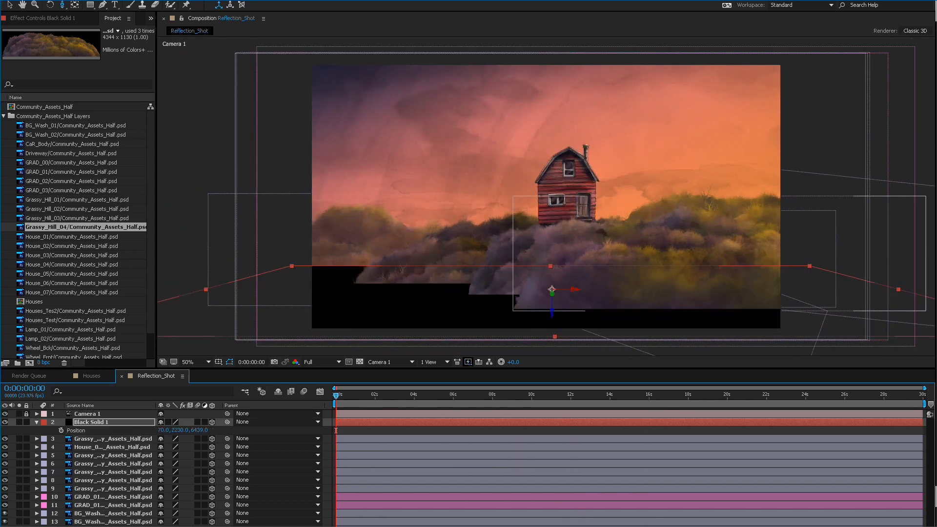
Raise the black solid to a Y position of 1899 and widen its X scale to 590%.
drag(179, 430, 116, 430)
key(s)
key(F2)
click(191, 430)
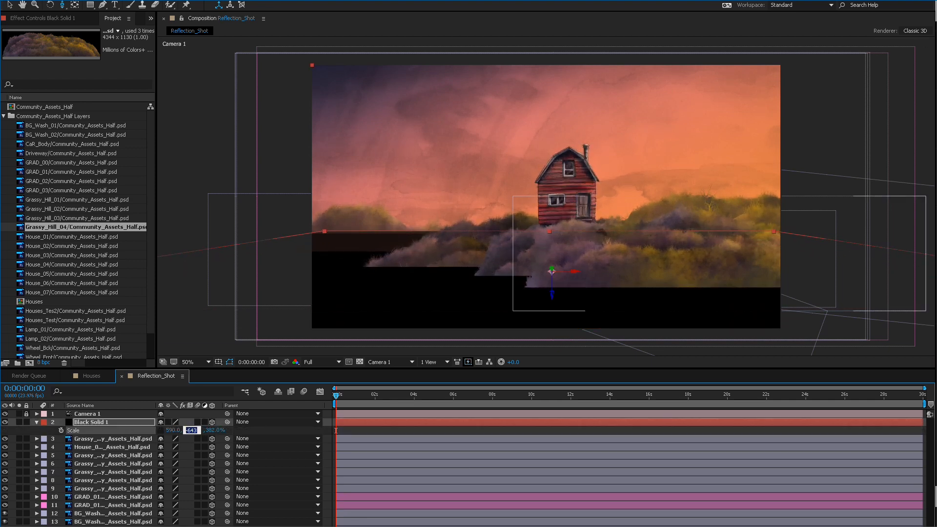
key(Return)
Set the black solid's X and Y scale to 663% and 547%, and its Z position to 9664.
key(p)
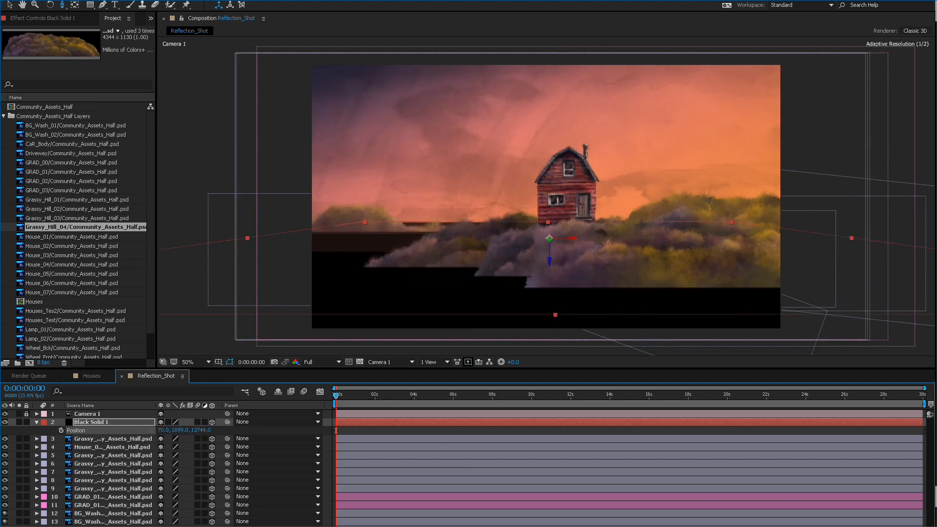
key(s)
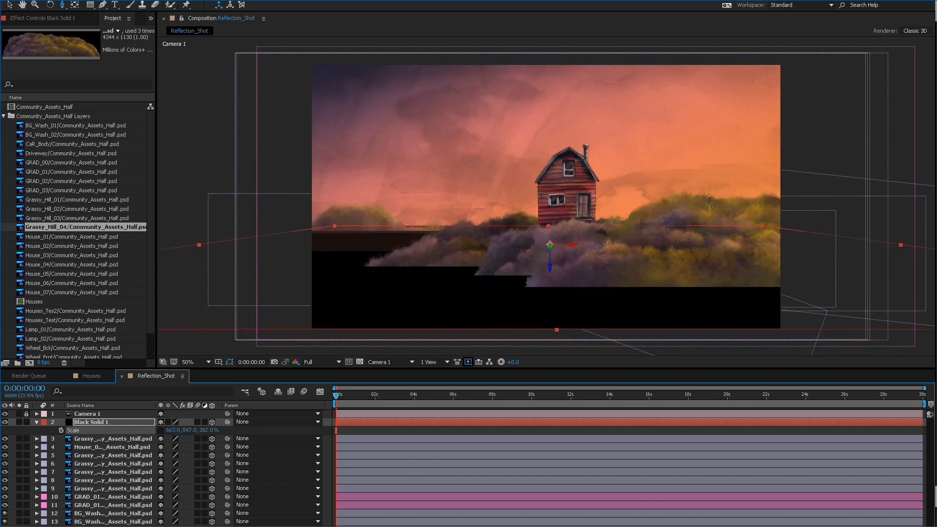
key(p)
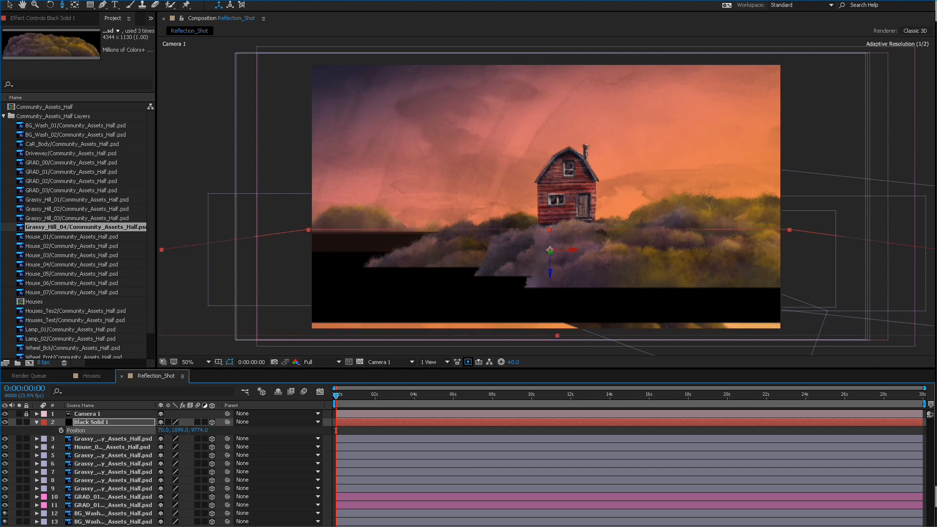
drag(198, 430, 192, 431)
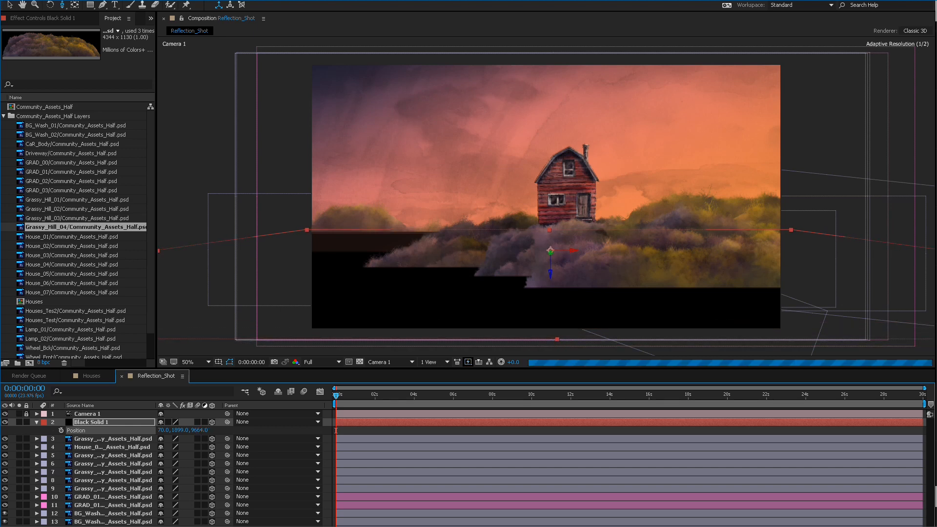
Play back the camera move to check how the black ground plane sits beneath the hills.
key(space)
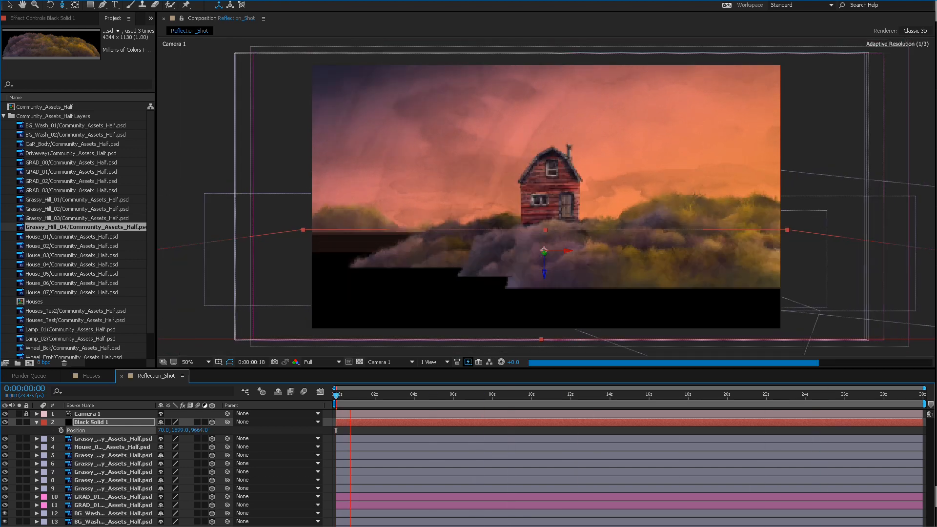
key(space)
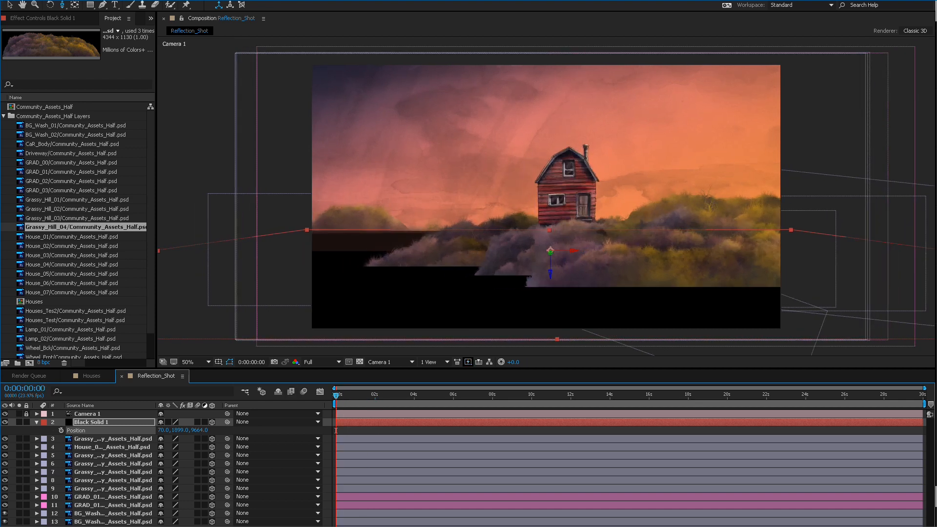
key(F2)
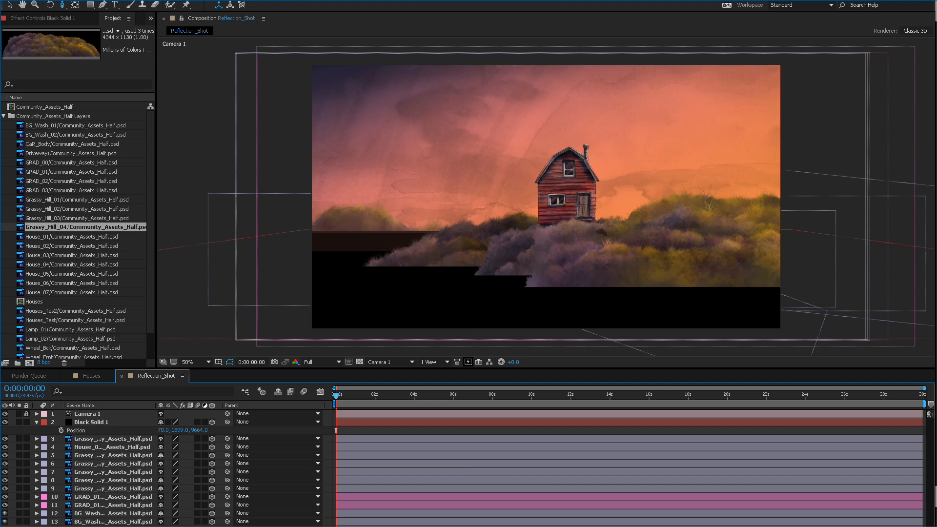
mouse_move(335, 396)
mouse_down()
mouse_move(736, 395)
mouse_move(336, 395)
mouse_up()
key(space)
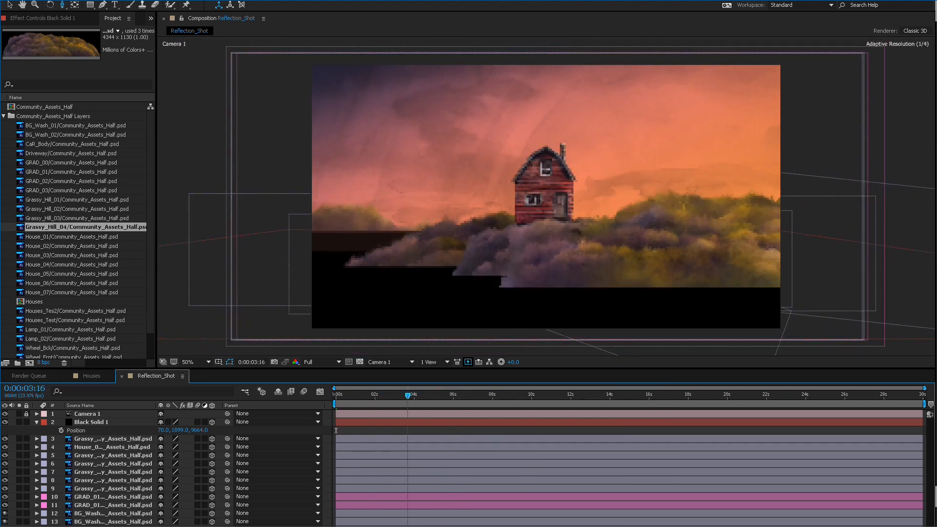
key(space)
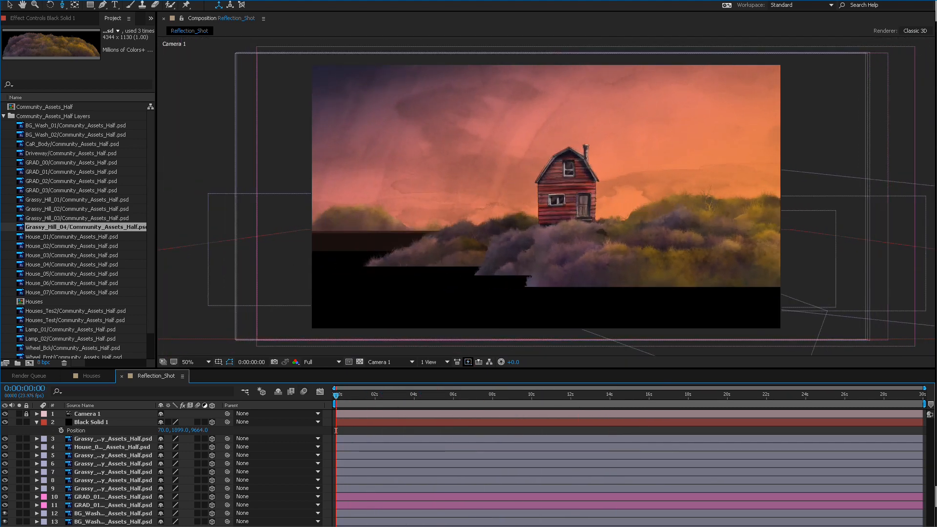
key(space)
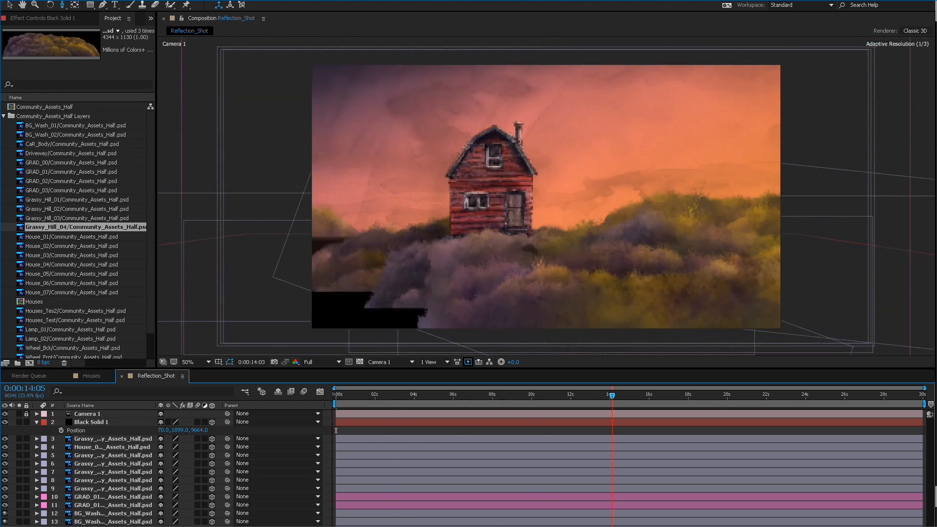
key(space)
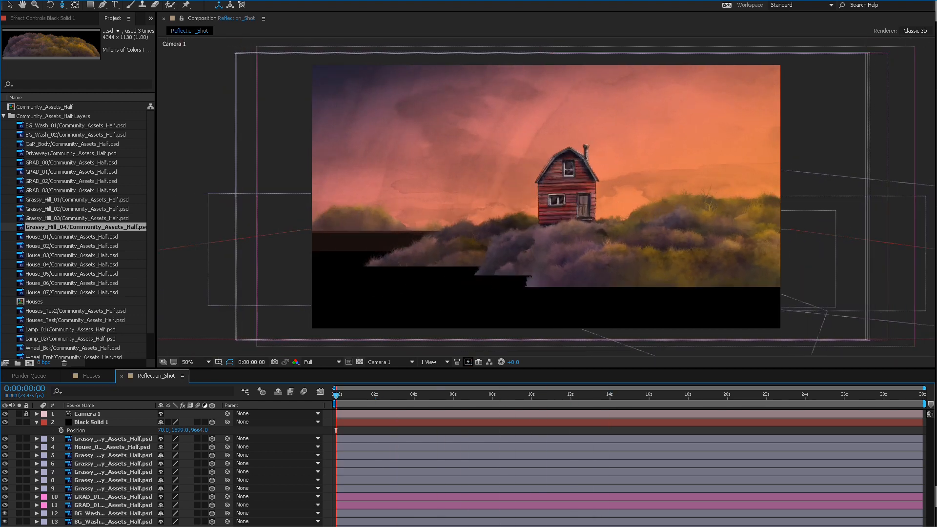
Set the composition time to 0:00:03:21 and switch the fast preview mode to Fast Draft.
drag(336, 430, 412, 431)
click(467, 362)
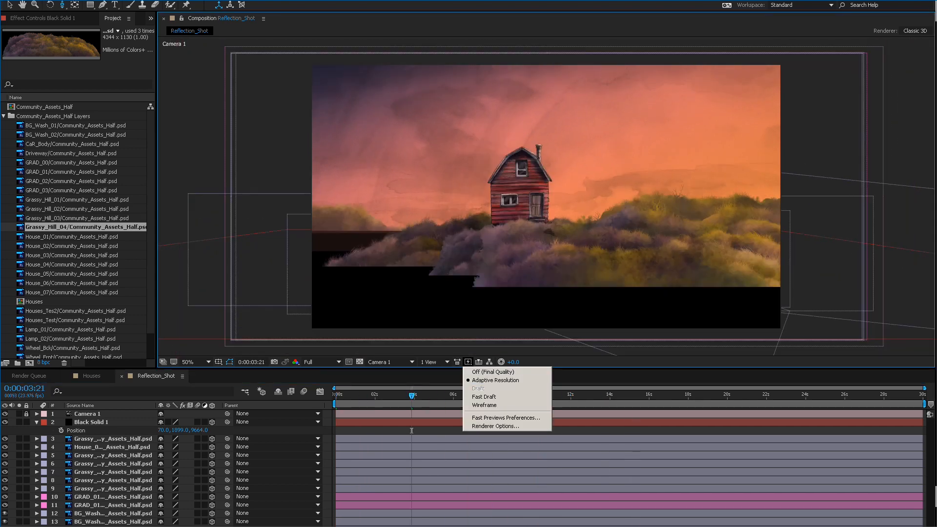
click(488, 396)
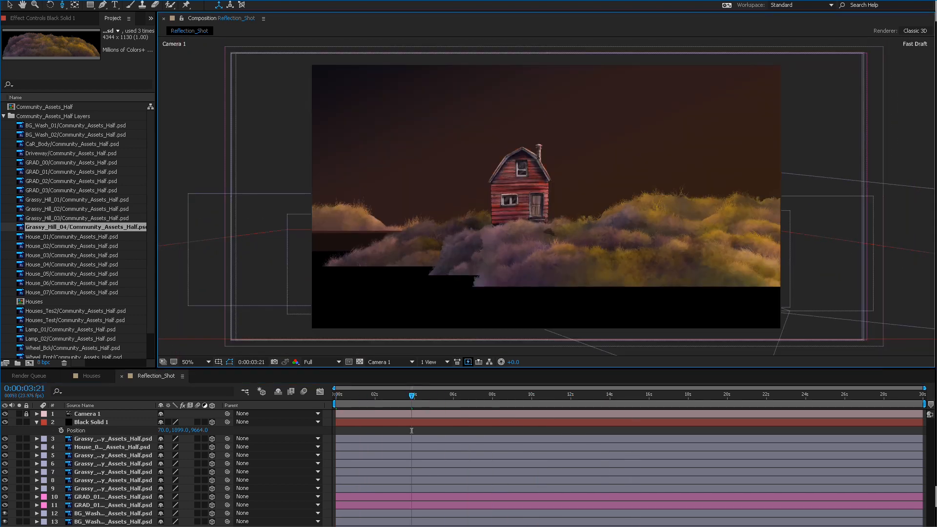
Examine the hills' lower edges against the ground plane at 100% magnification, and the whole frame at 0:00:00:04.
key(slash)
drag(551, 267, 694, 137)
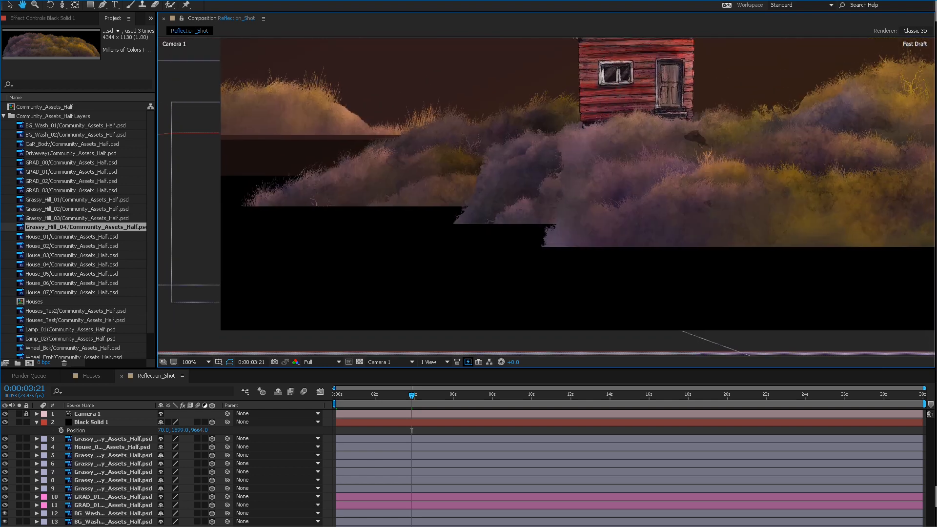
mouse_move(411, 431)
mouse_down()
mouse_move(339, 430)
mouse_move(504, 430)
mouse_move(339, 430)
mouse_up()
key(comma)
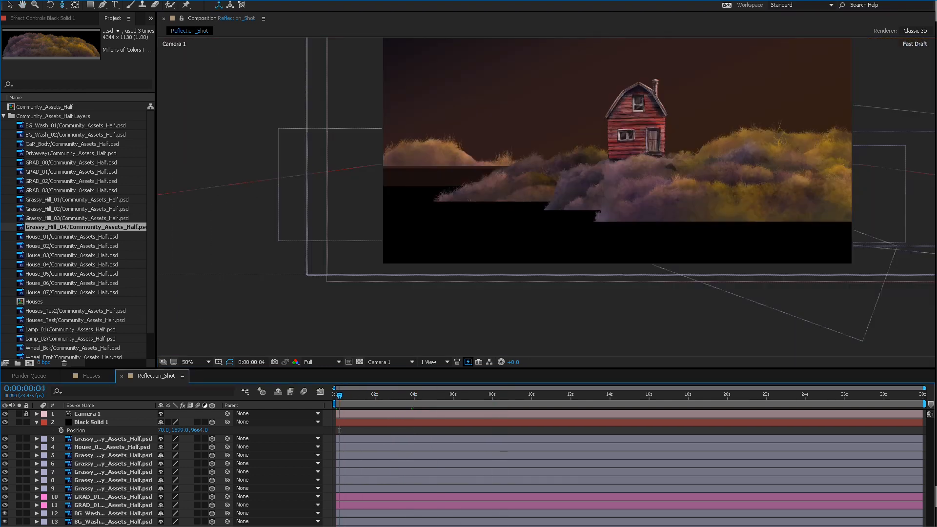
mouse_move(617, 161)
mouse_down()
mouse_move(553, 183)
mouse_move(550, 211)
mouse_up()
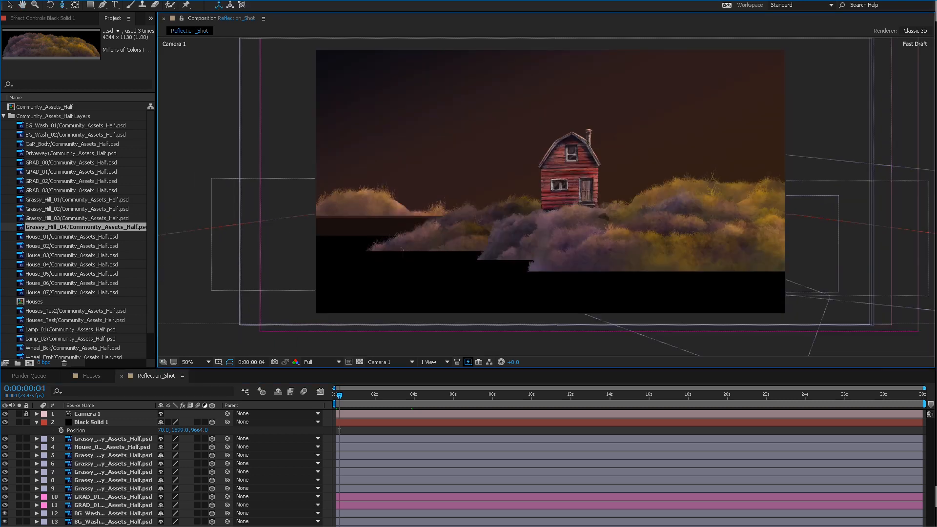
click(4, 116)
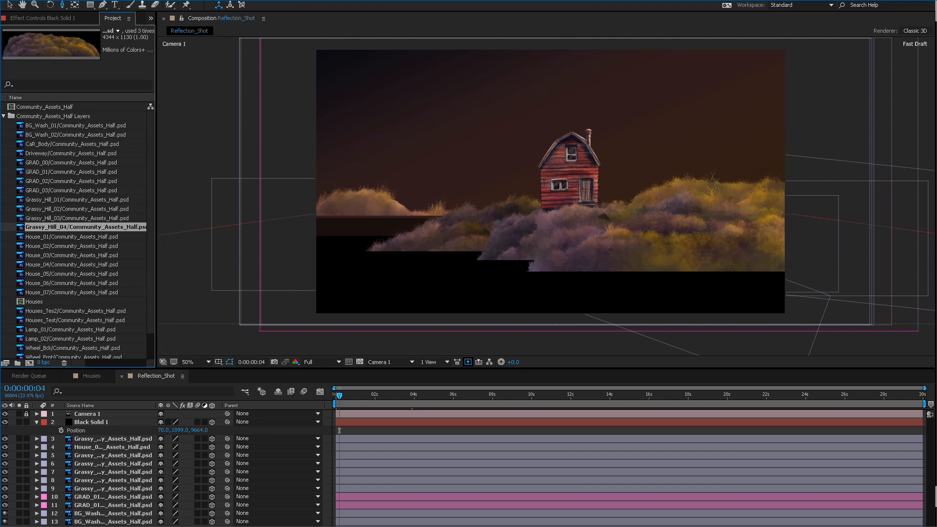
Create a new 4000 x 500 px composition at 23.976 fps with a duration of 0:00:30:00.
click(29, 363)
key(Tab)
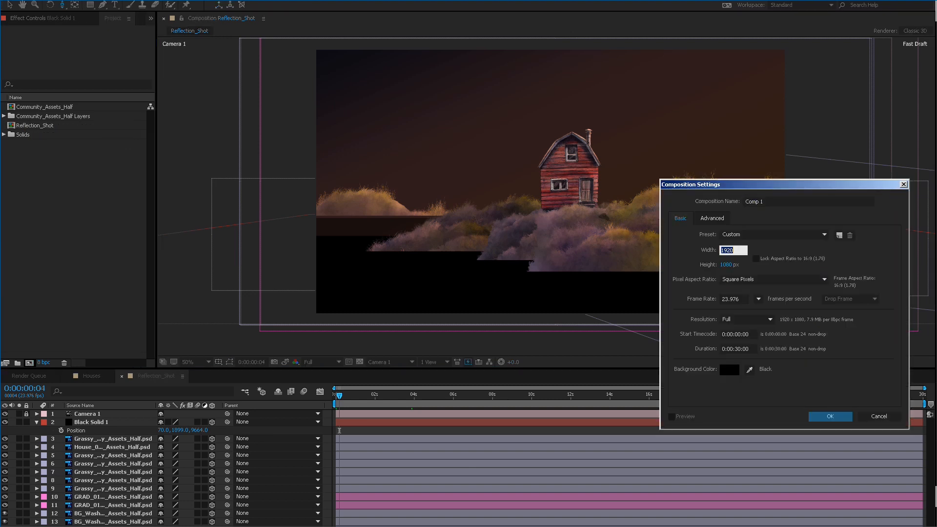
text(3000)
text(4000)
key(Tab)
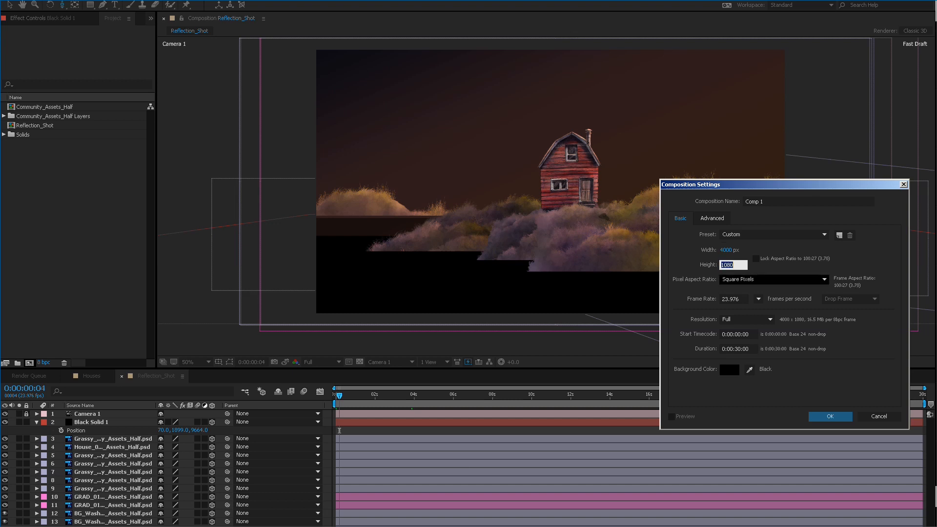
text(10)
key(BackSpace)
key(BackSpace)
text(500)
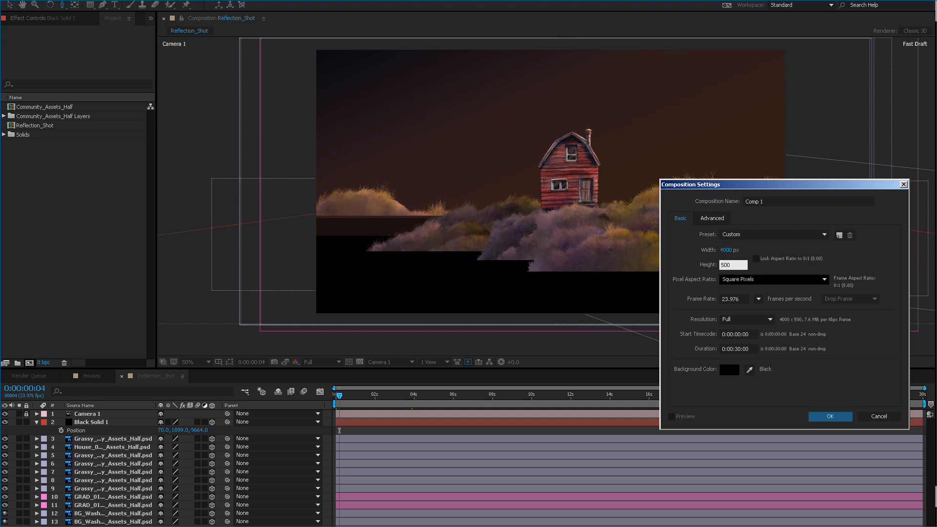
key(Return)
key(comma)
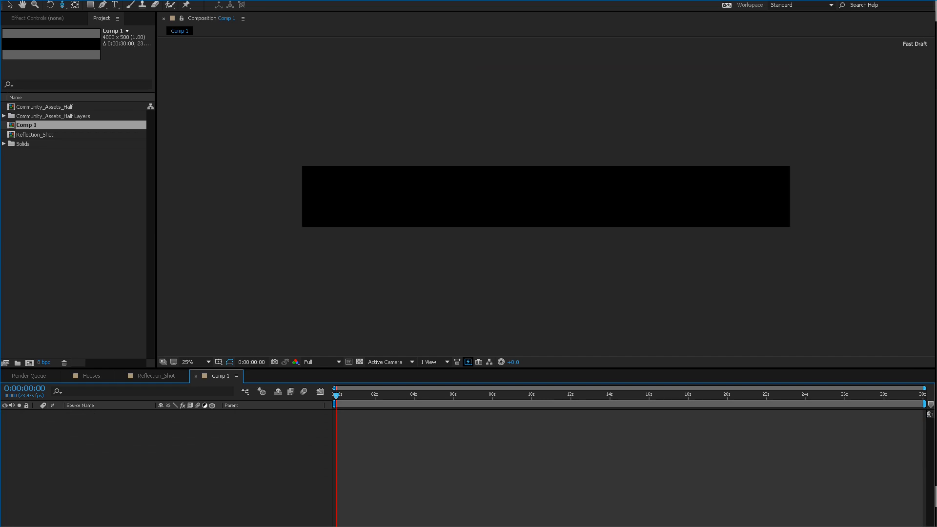
Set the new composition's background color to gray 7A7A7A.
key(ctrl+k)
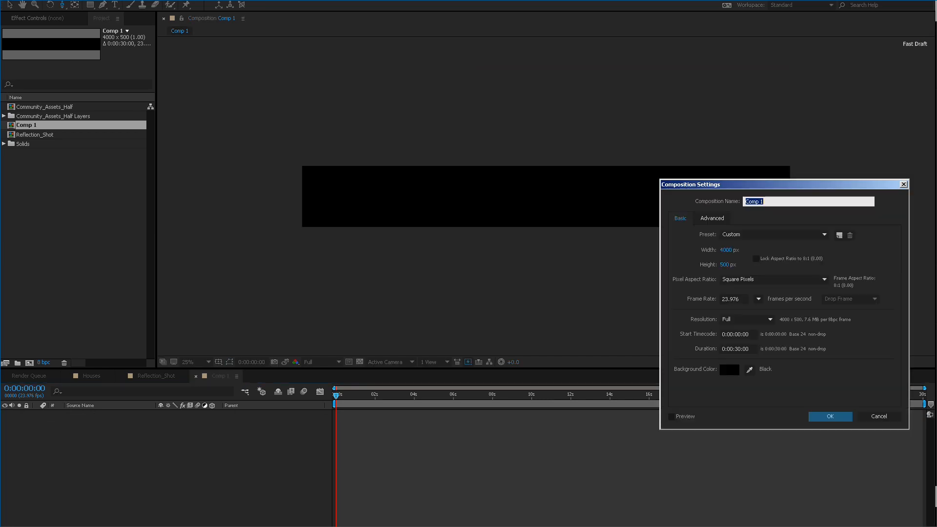
click(729, 369)
click(13, 85)
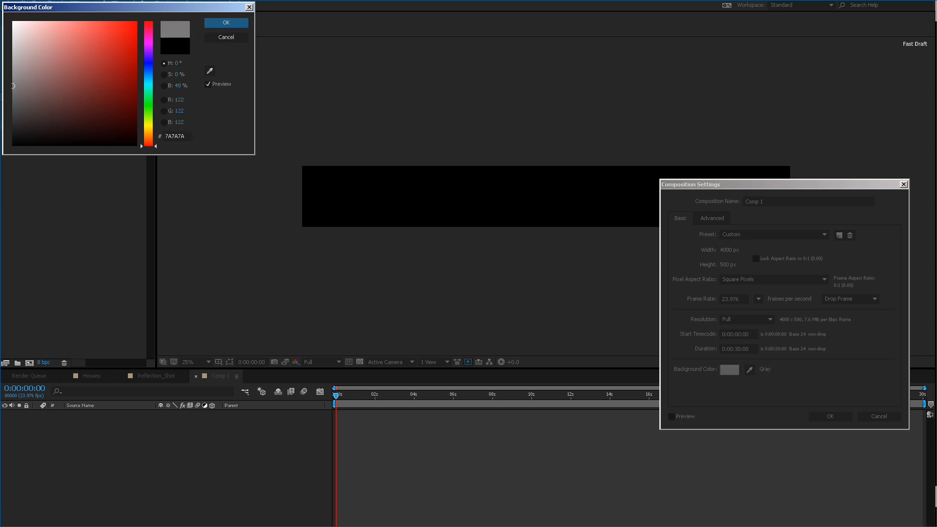
click(226, 23)
key(Return)
Add a black solid at the composition's full size of 4000 x 500 px.
key(ctrl+y)
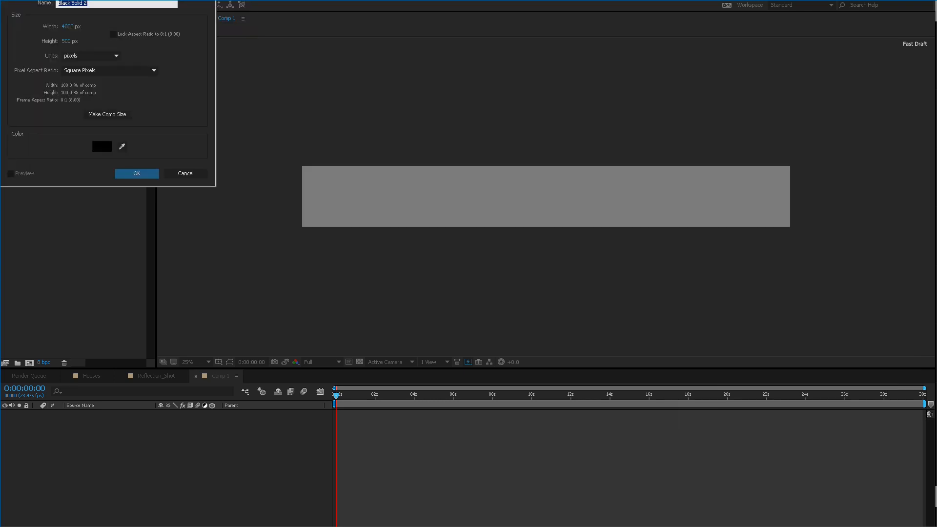
click(107, 115)
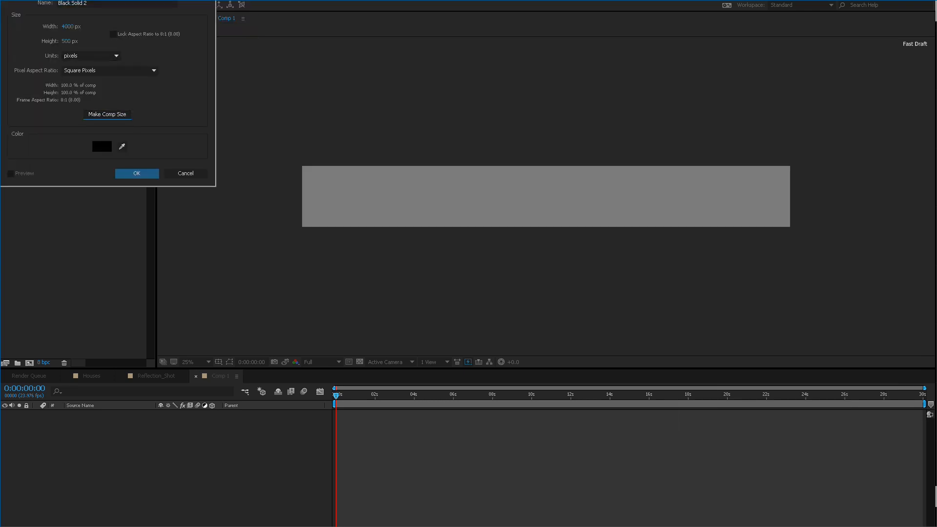
drag(107, 0, 155, 31)
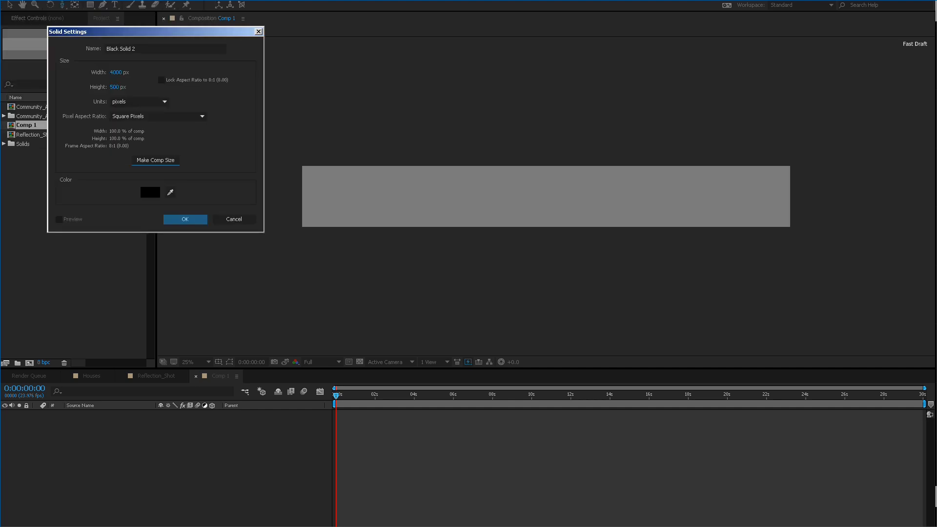
key(Return)
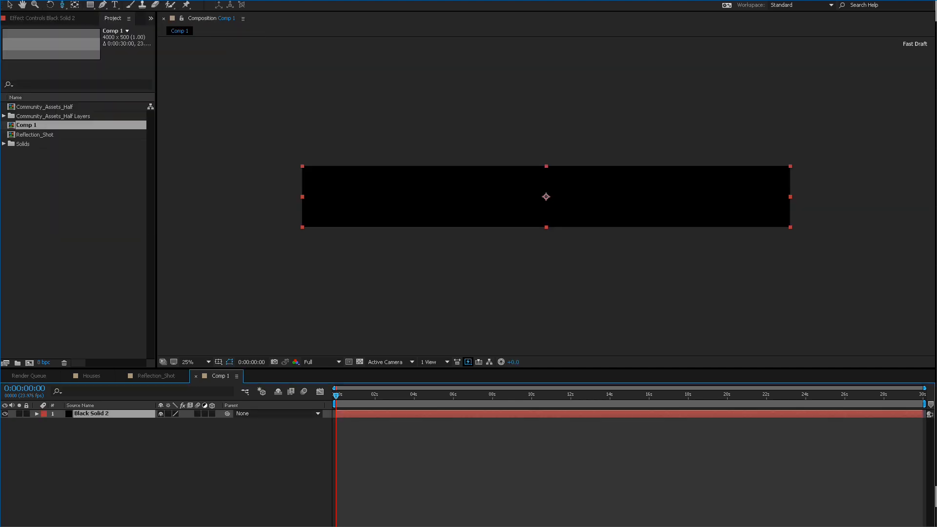
Add a full-size rectangular mask to the black solid and lower its upper edge about a third of the way down.
key(g)
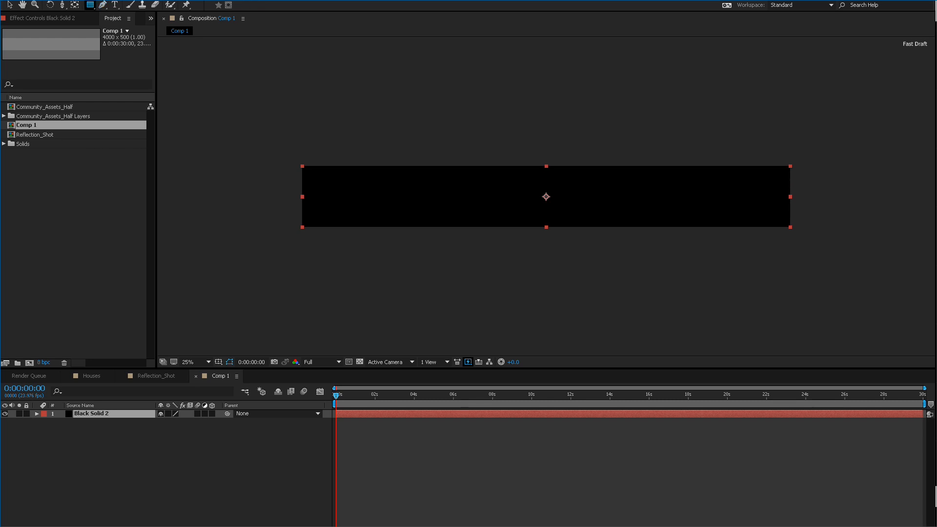
double_click(90, 5)
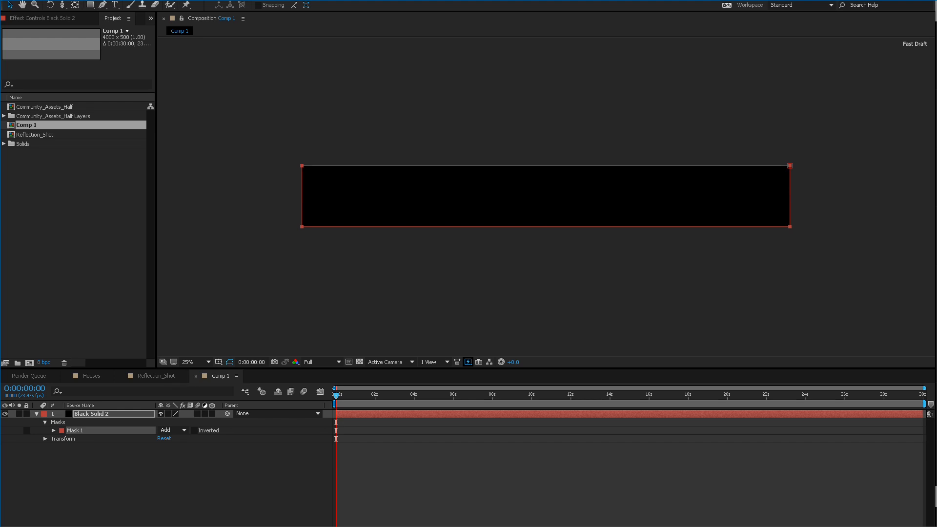
drag(263, 135, 790, 187)
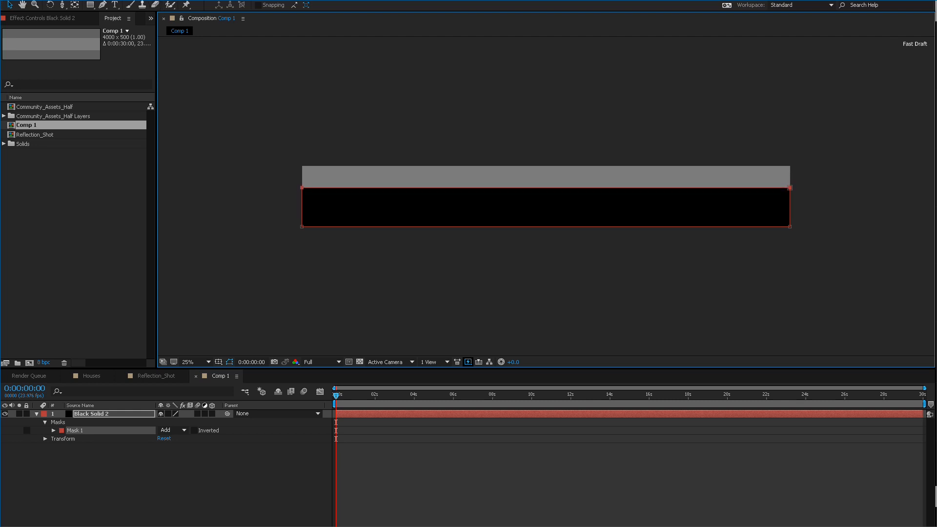
Convert both upper corner points of the mask into smooth curves with horizontal handles.
click(102, 5)
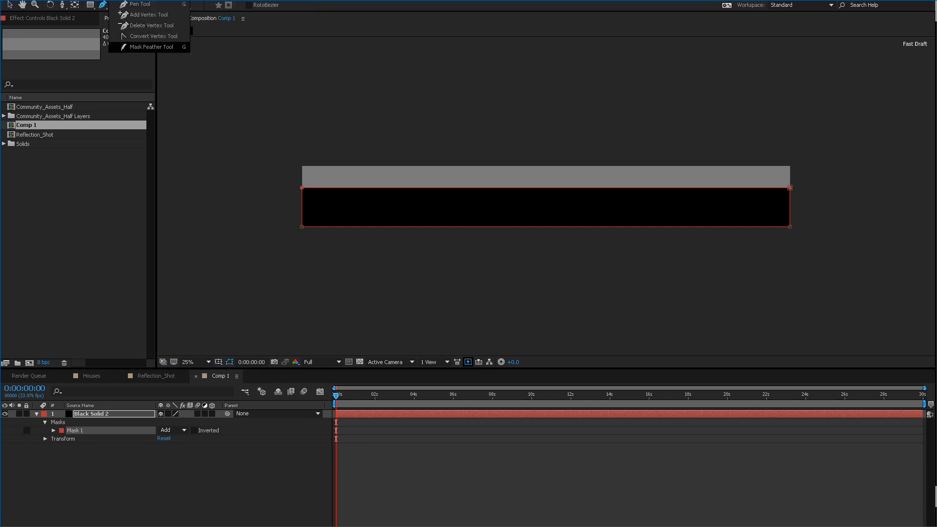
click(152, 36)
drag(302, 187, 242, 187)
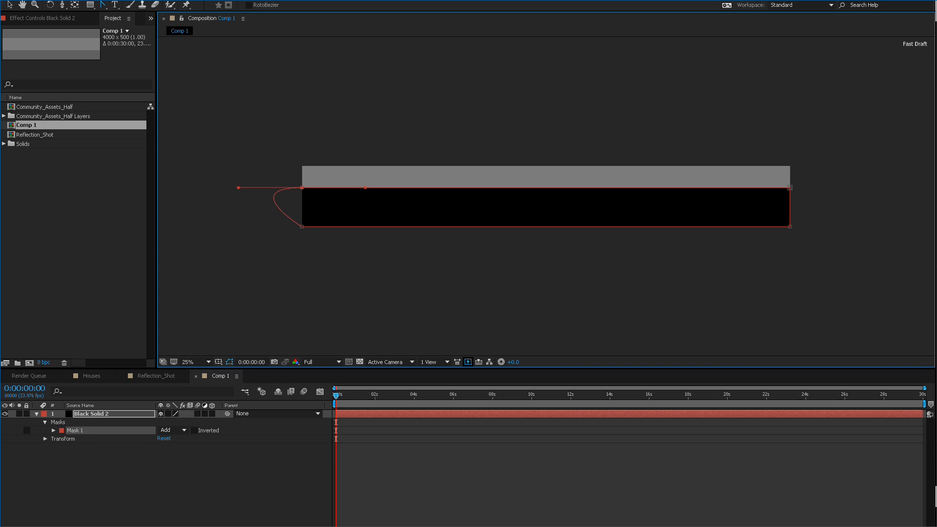
drag(790, 187, 865, 188)
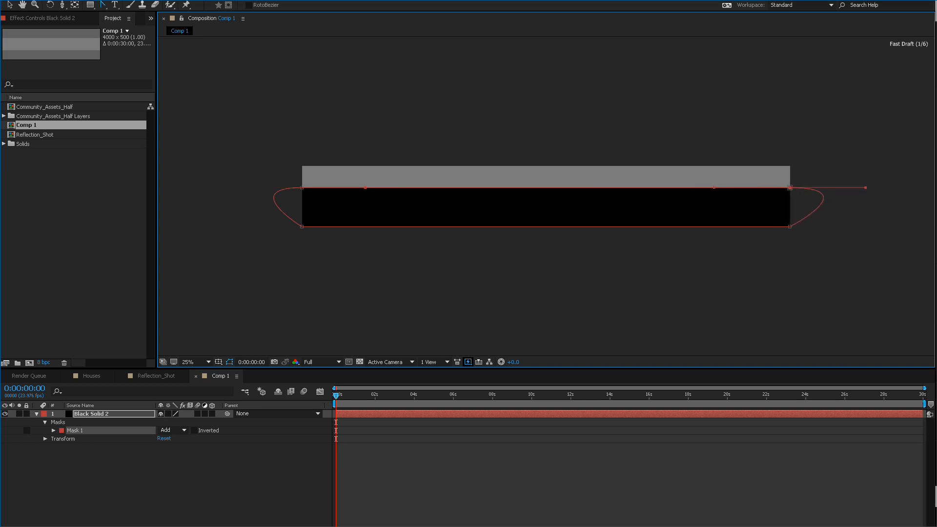
Move the two upper mask points inward so both ends of the black shape curve down to the lower corners.
key(v)
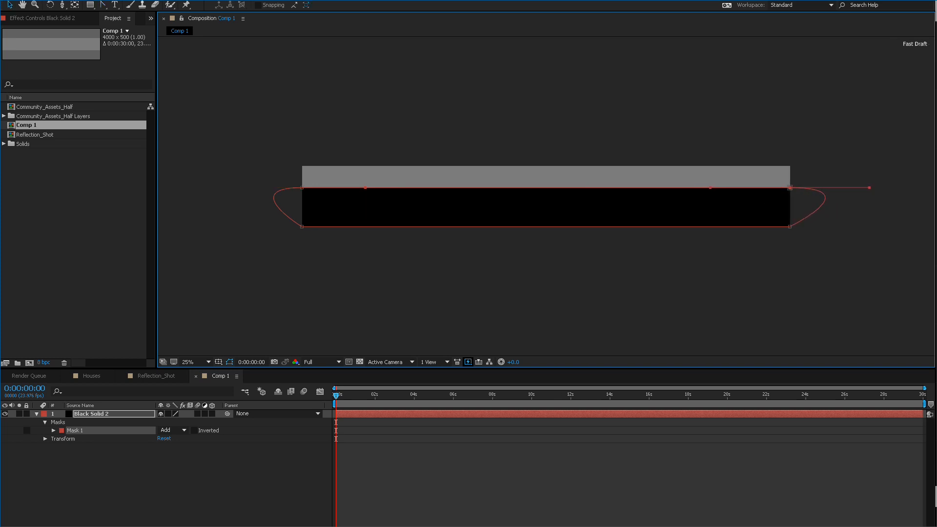
drag(301, 188, 368, 188)
drag(760, 187, 703, 187)
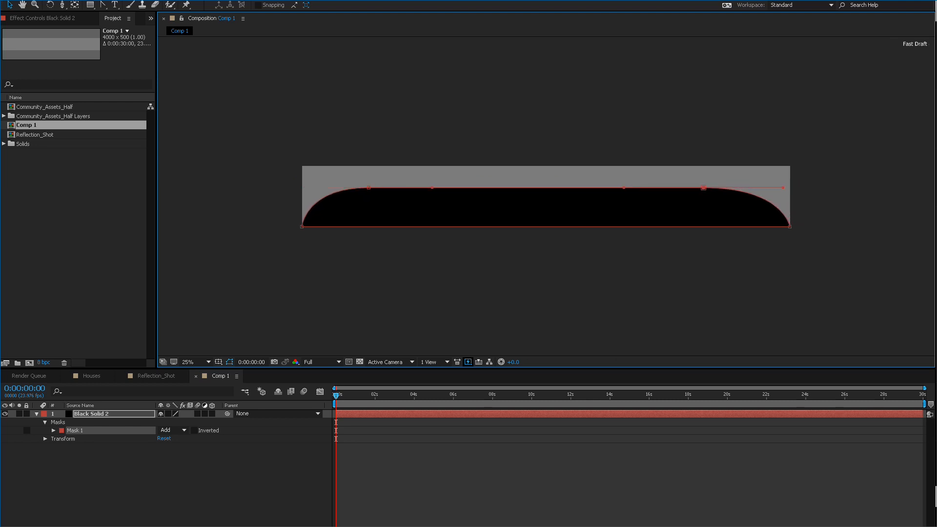
Raise the two upper mask points together, leaving only a thin gray strip above the black shape.
drag(333, 138, 735, 215)
drag(703, 187, 703, 179)
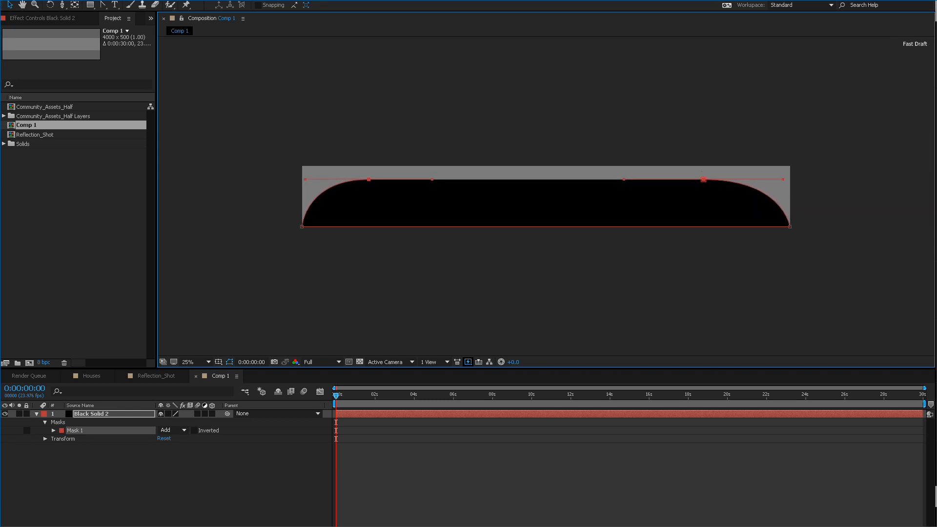
click(629, 481)
click(630, 205)
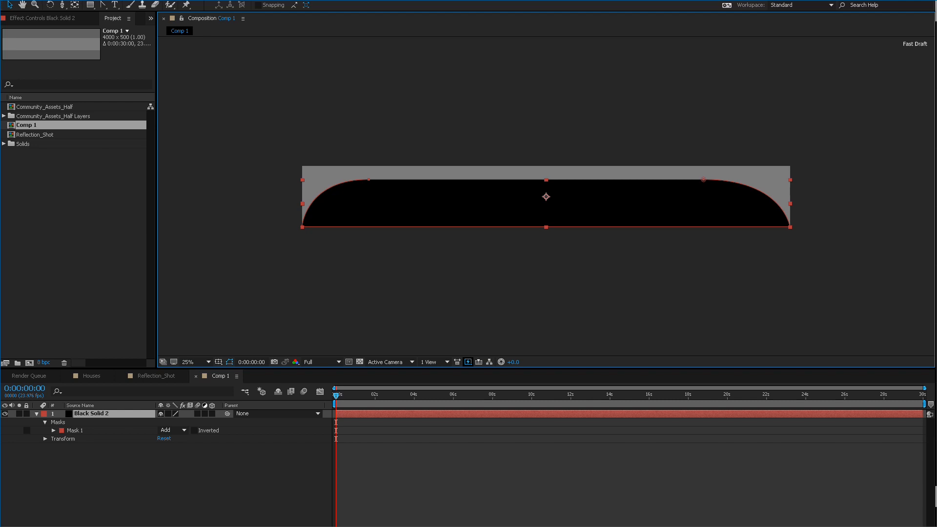
click(369, 179)
shift+click(703, 179)
drag(703, 179, 703, 176)
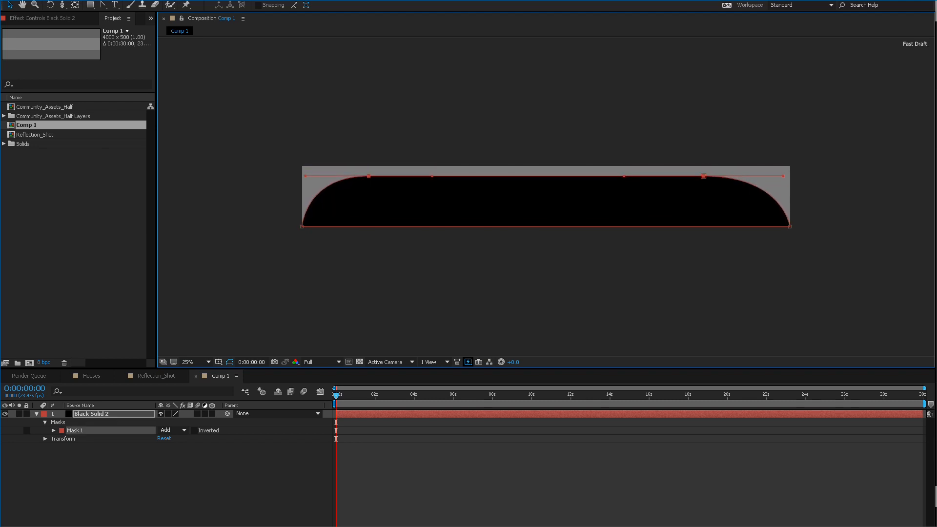
Rename the composition as Wave_Matte_Static.
click(91, 414)
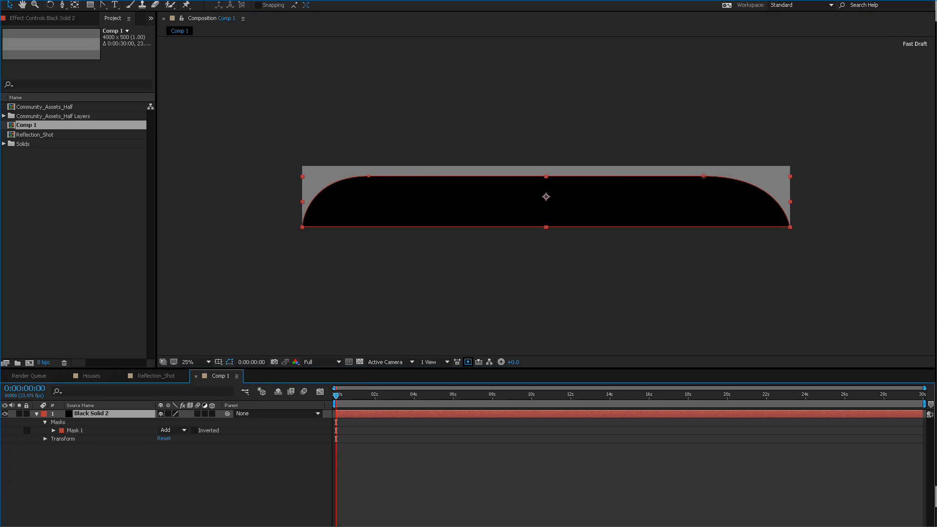
key(ctrl+k)
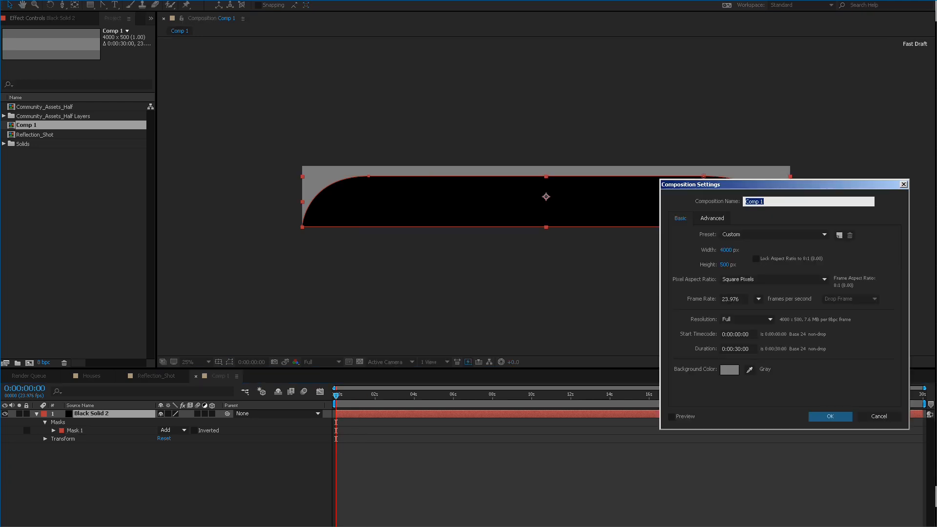
text(Wave_Matte_Soli)
key(BackSpace)
text(tatic)
key(Return)
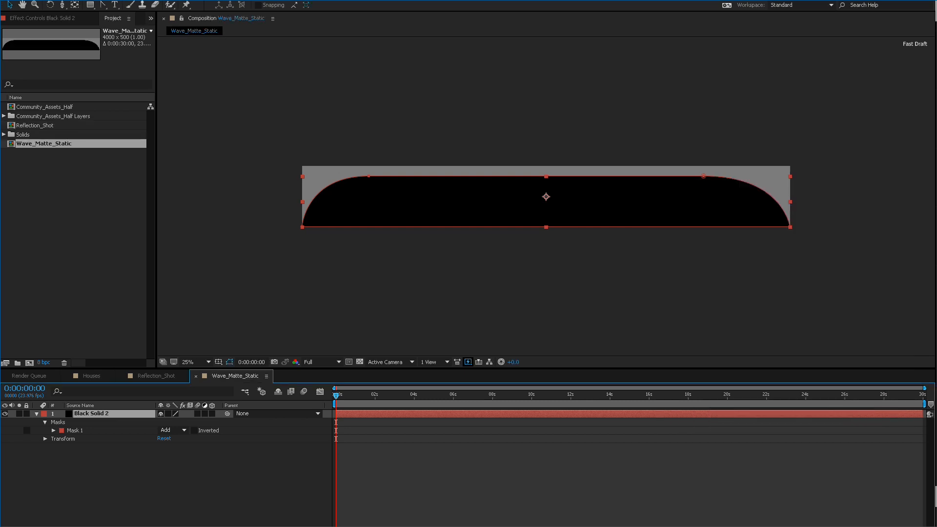
Nest Wave_Matte_Static in a new composition of its own size and add an adjustment layer above it.
drag(44, 143, 29, 363)
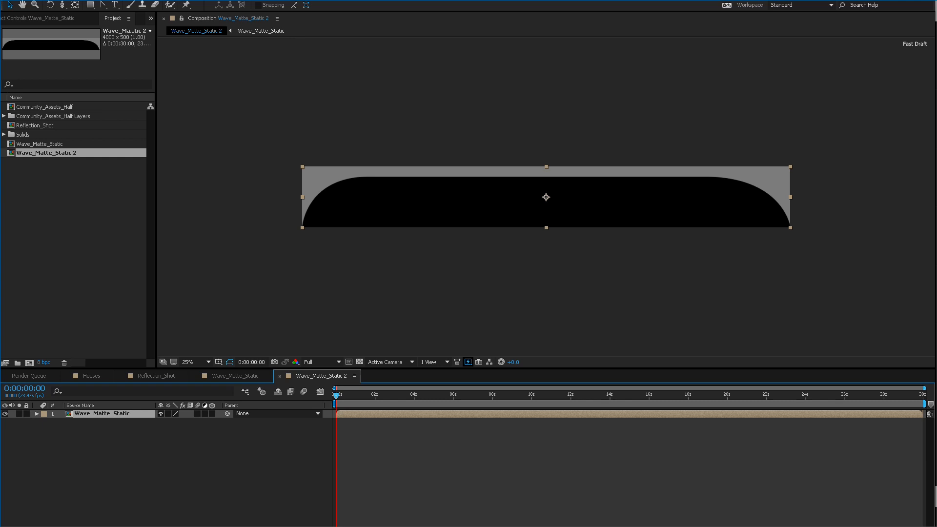
click(73, 1)
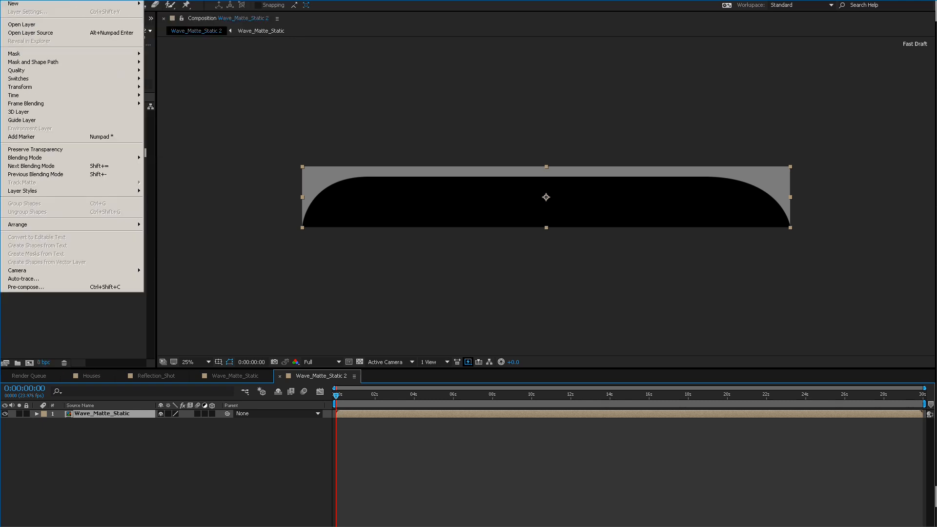
mouse_move(73, 3)
click(176, 54)
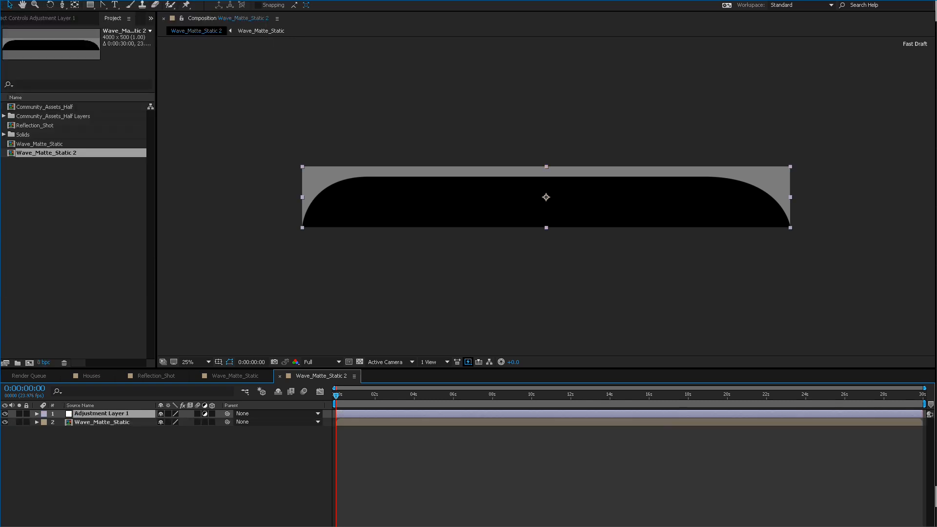
Apply the Turbulent Displace distortion effect to the adjustment layer.
click(48, 18)
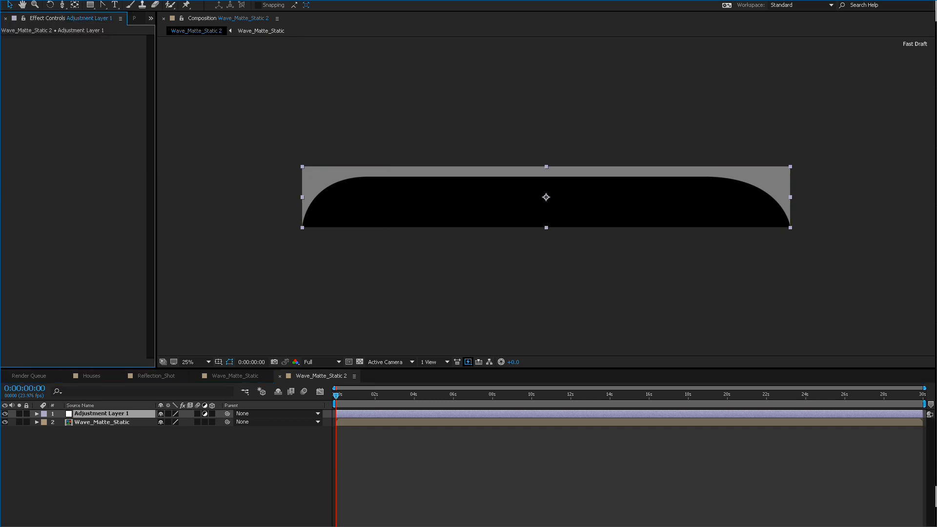
right_click(93, 238)
mouse_move(147, 272)
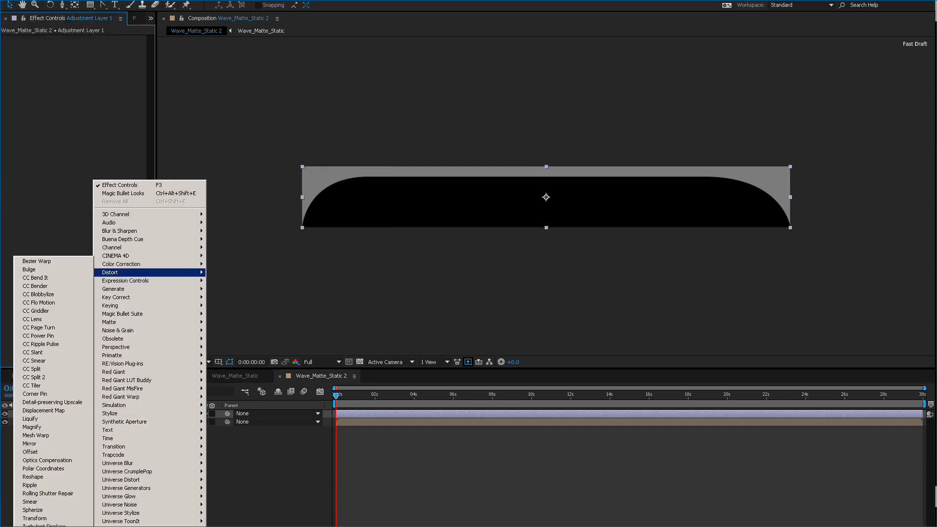
click(44, 524)
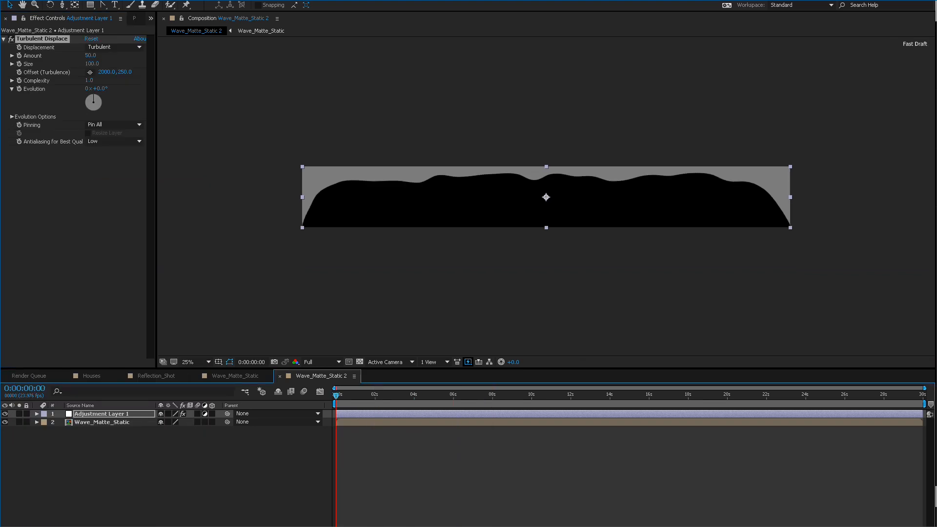
Drive the Turbulent Displace Evolution with the expression time*300;.
alt+click(19, 89)
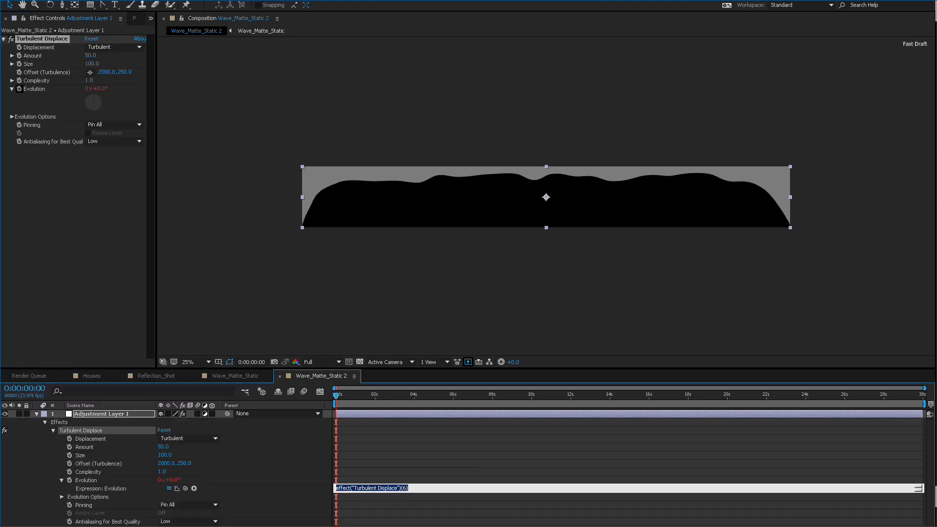
text(time)
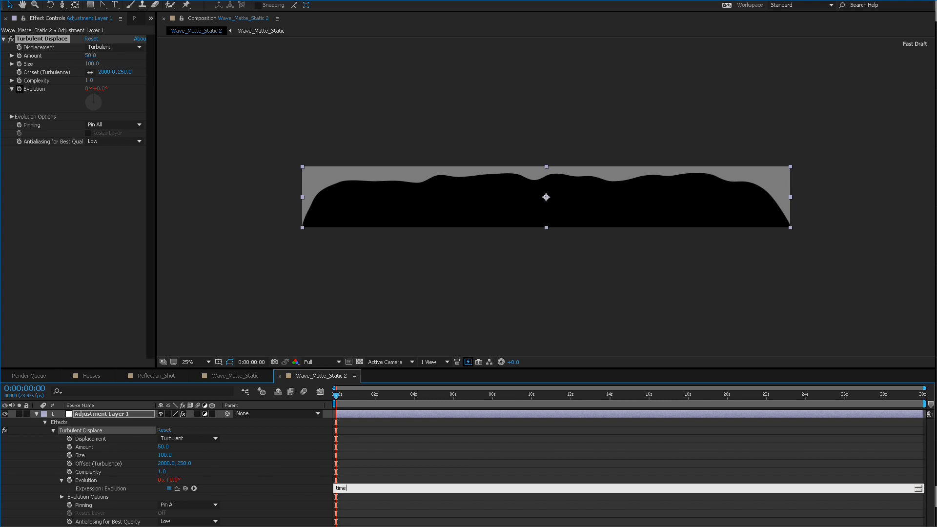
text(*300;)
key(KP_Enter)
Play back the nested wave matte to check the motion of its displaced upper edge.
key(space)
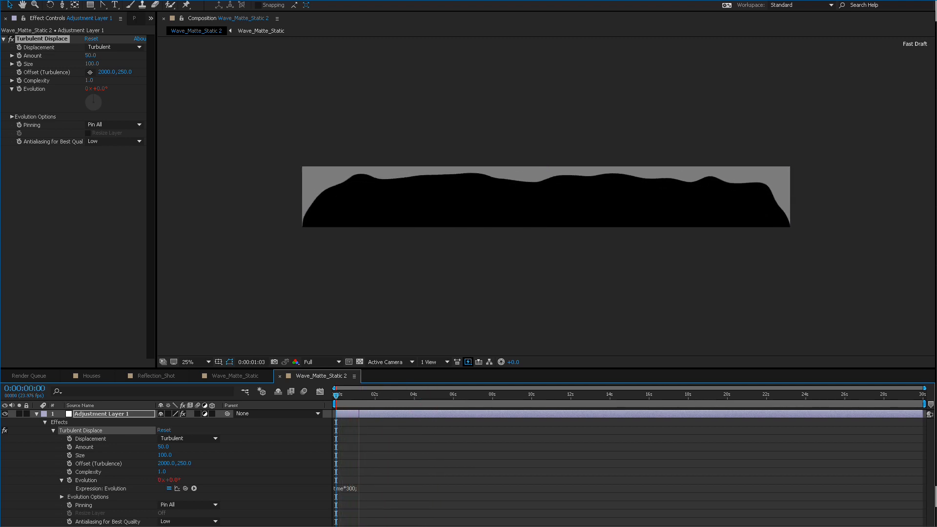
key(space)
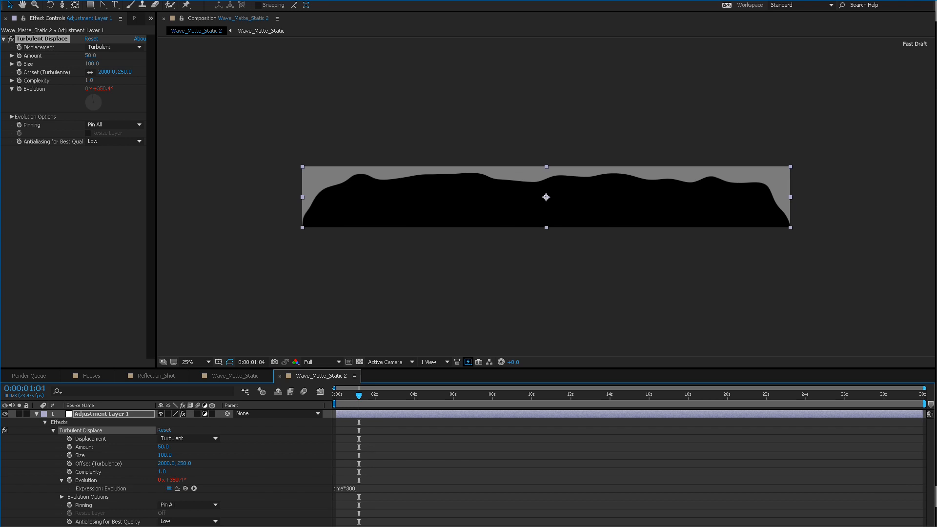
key(space)
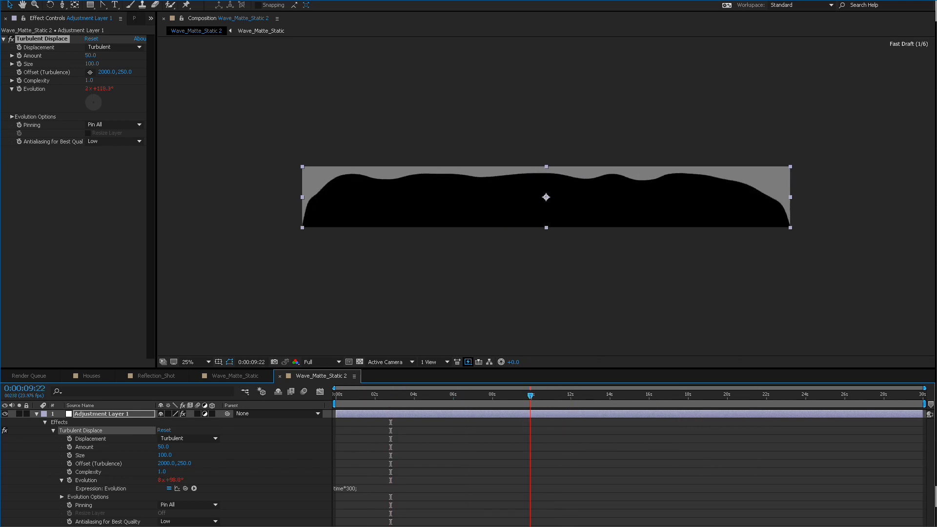
Replay the displaced wave matte from several points in the timeline to judge its motion.
key(space)
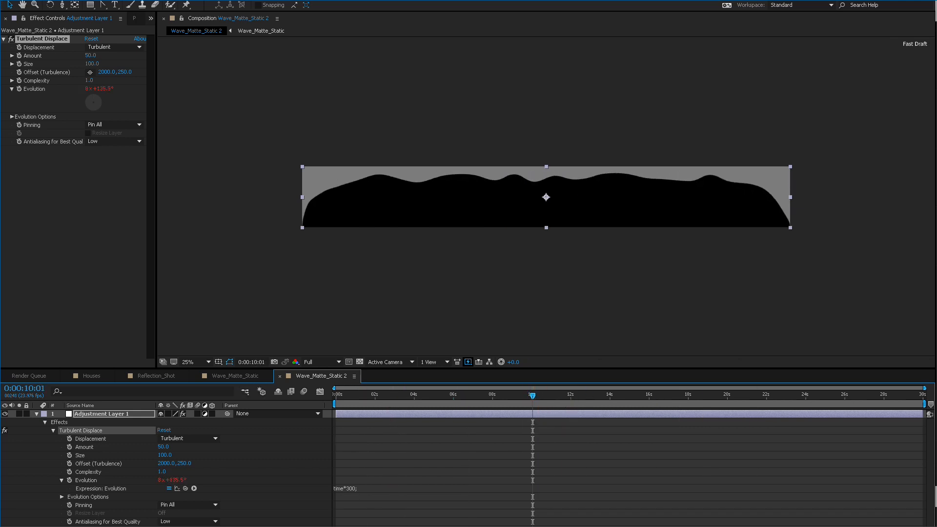
key(space)
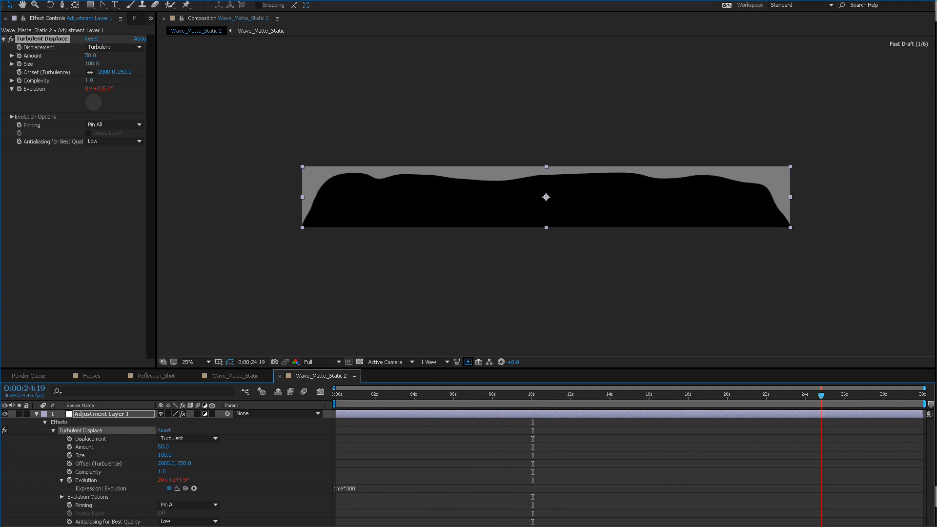
key(space)
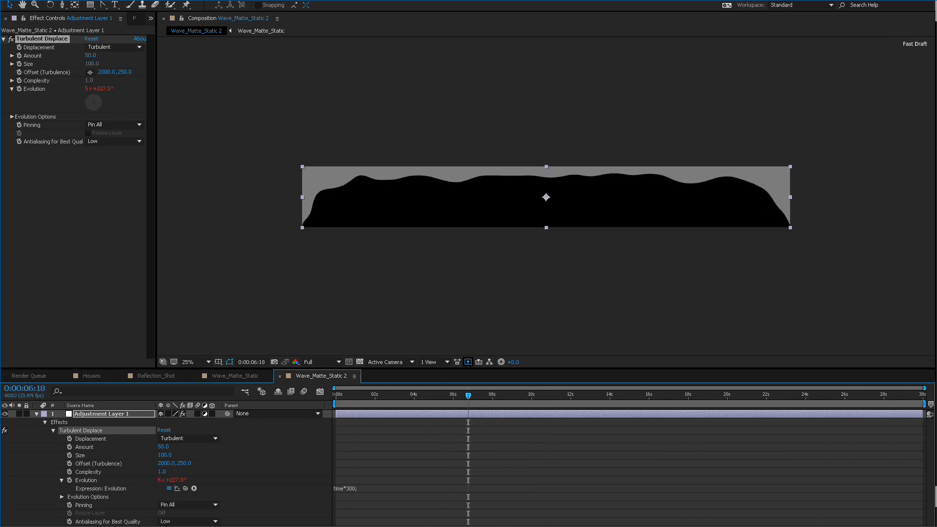
key(space)
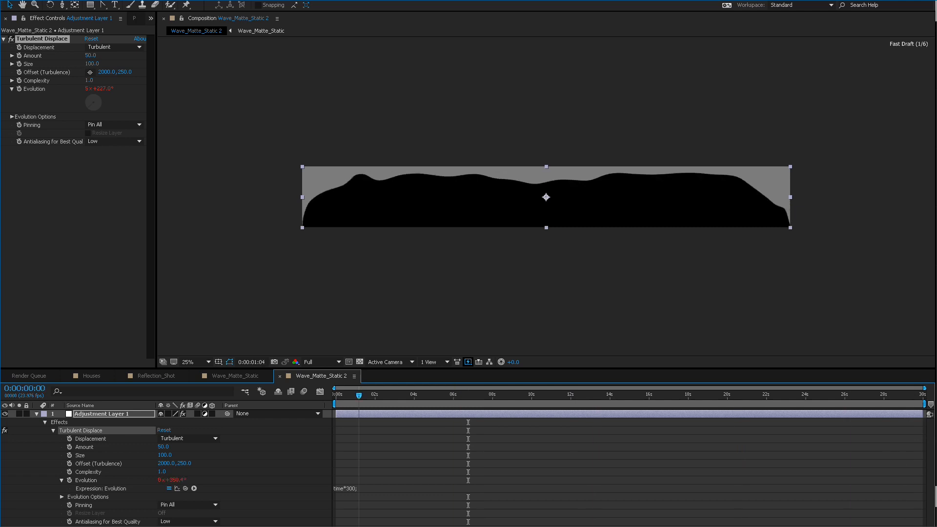
key(space)
Set the Wave_Matte_Static 2 composition's duration to 0:01:00:00 and extend the adjustment layer to its end.
key(ctrl+k)
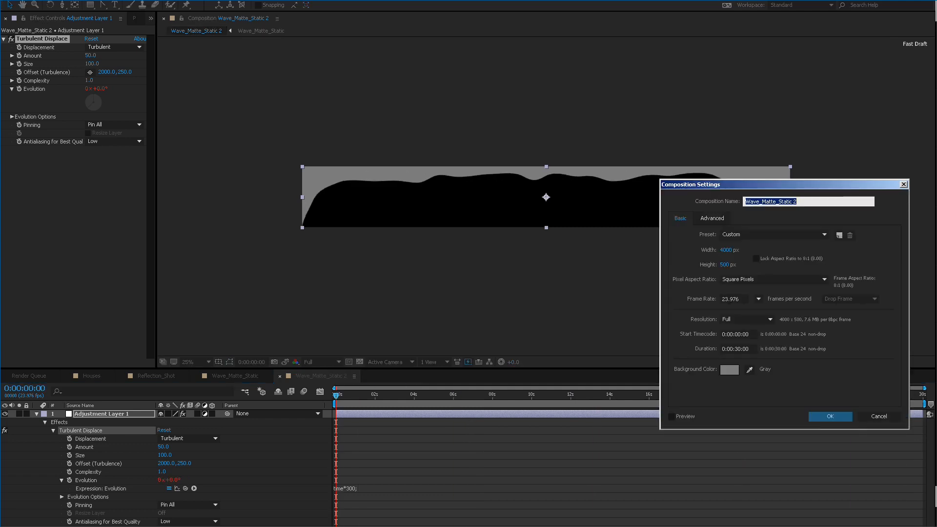
click(733, 349)
key(BackSpace)
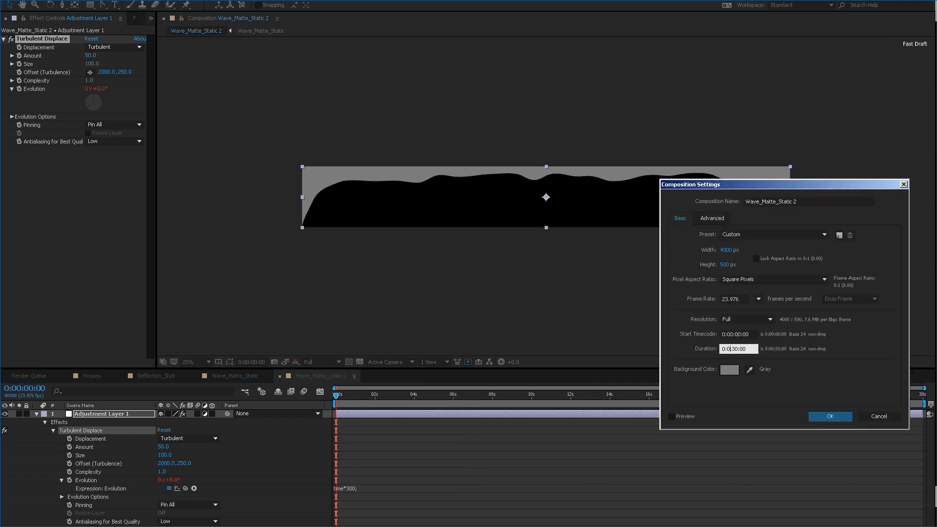
text(1:00)
key(Return)
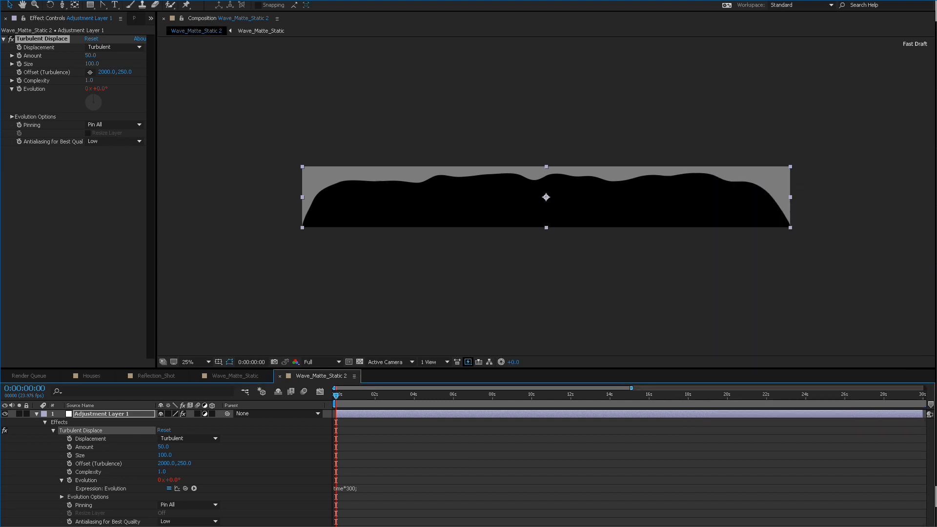
drag(629, 414, 923, 413)
scroll(629, 464, down, 1)
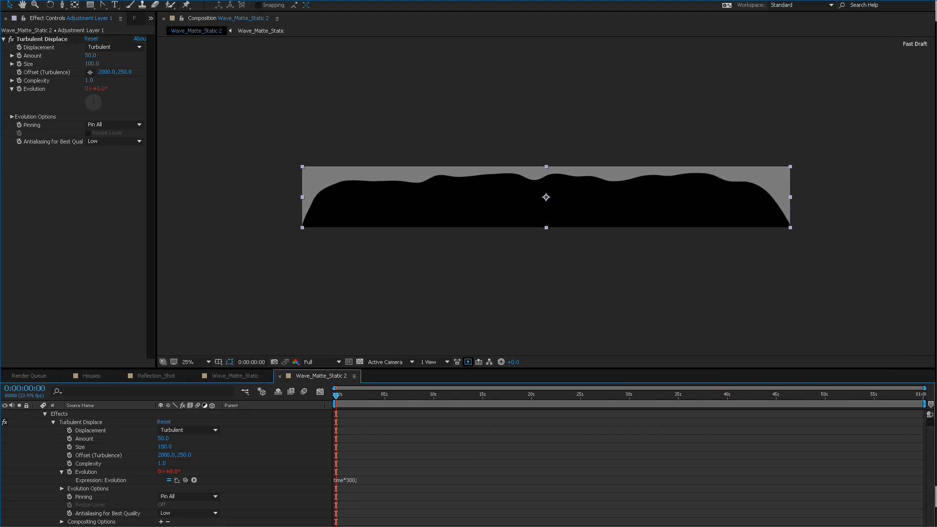
Set the Wave_Matte_Static composition's duration to one minute and extend its black solid to the end.
click(235, 375)
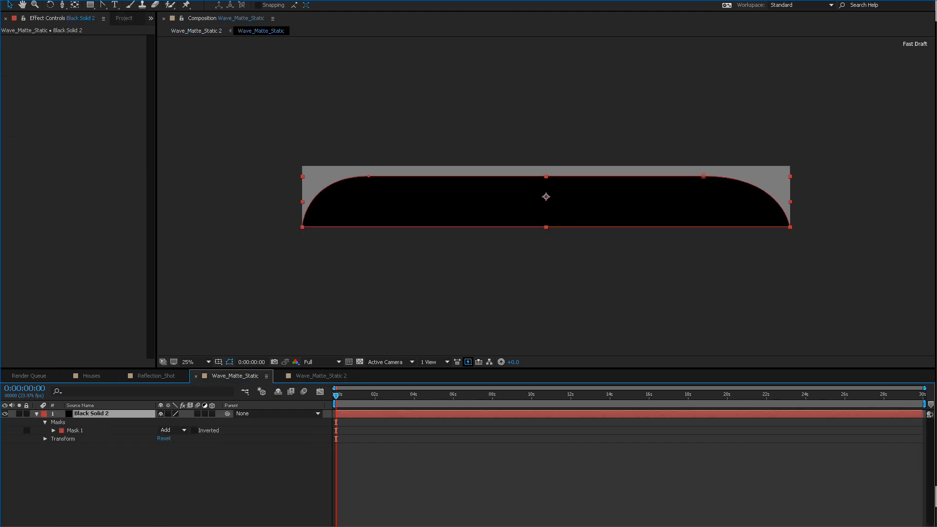
key(ctrl+k)
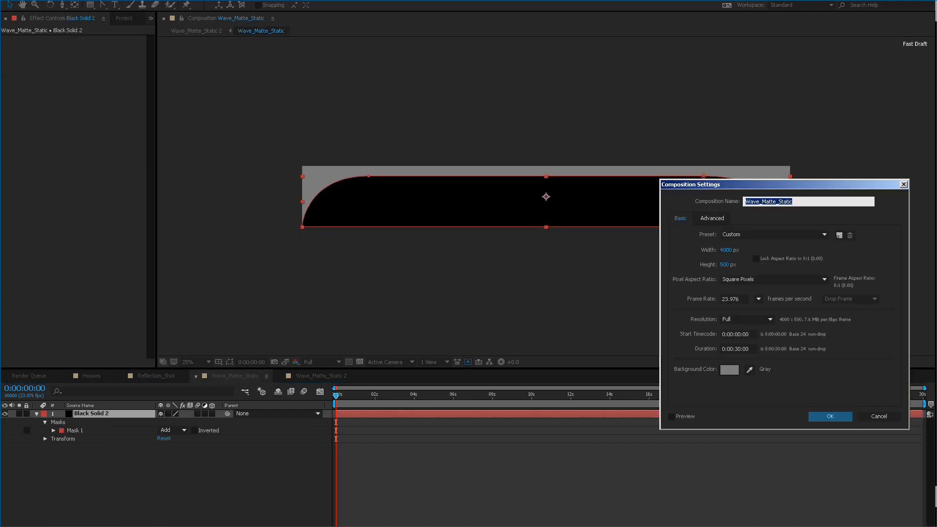
click(733, 349)
key(shift+Left)
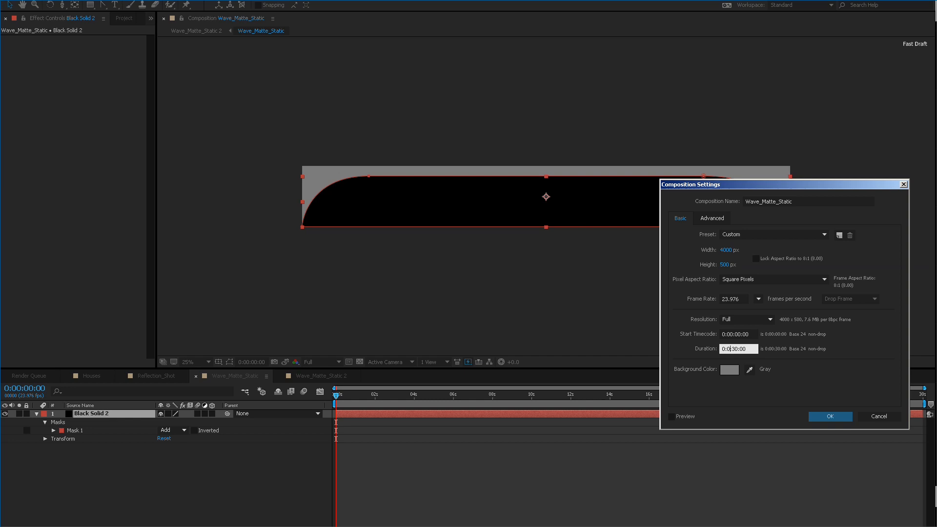
text(1)
key(Return)
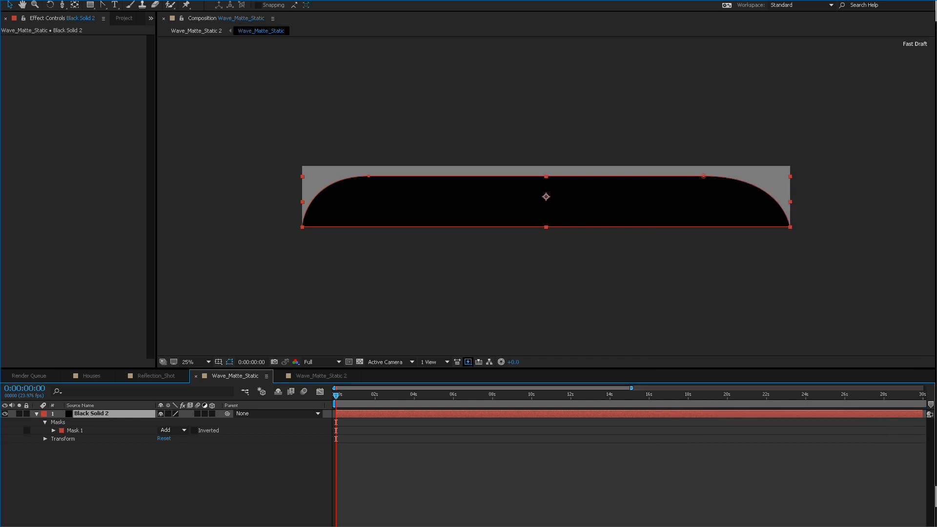
key(End)
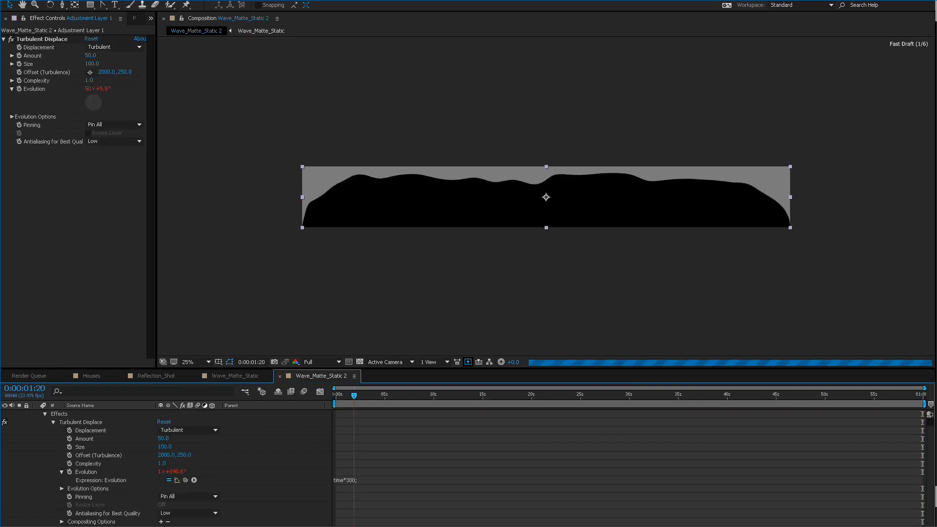
Rename the Wave_Matte_Static 2 composition as Wave_Matte_Dist and preview its wave motion.
key(ctrl+k)
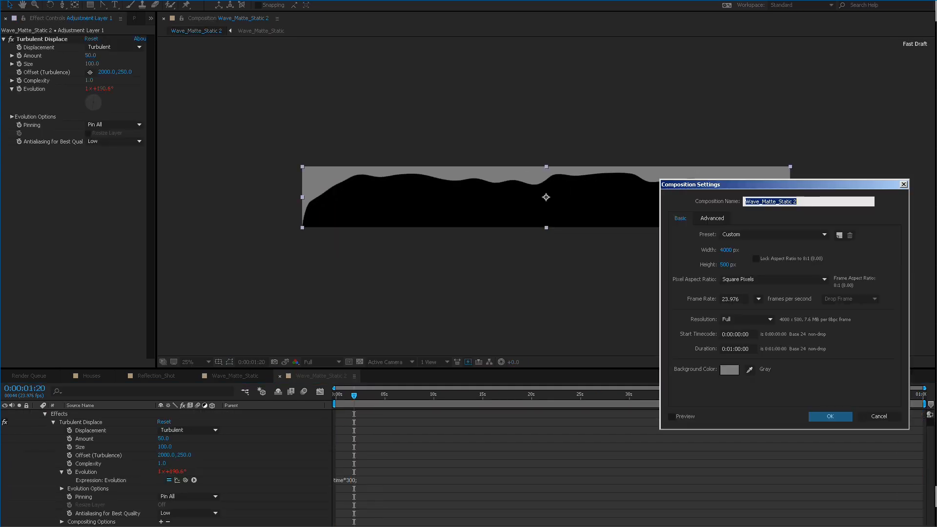
click(788, 201)
drag(796, 201, 782, 202)
key(BackSpace)
key(BackSpace)
key(Return)
key(space)
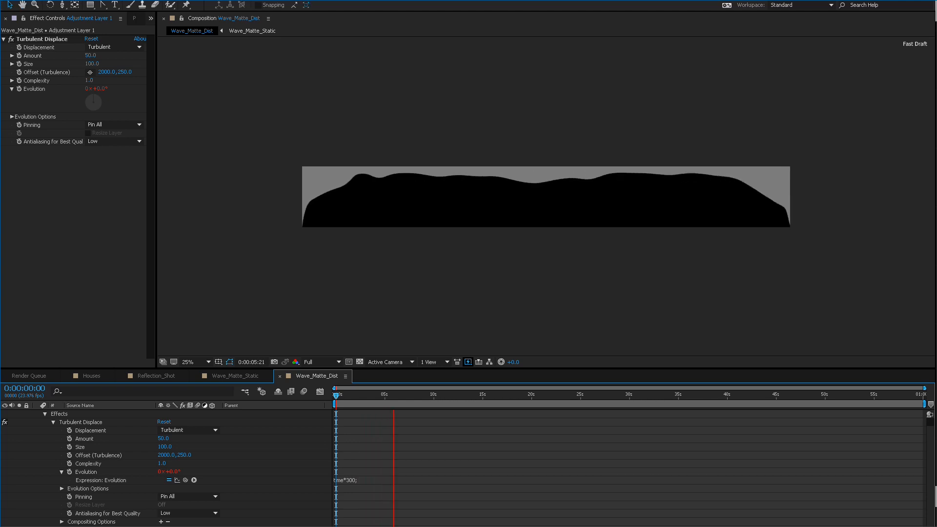
key(space)
Apply the Wave Warp distortion effect to the adjustment layer and preview it.
right_click(81, 181)
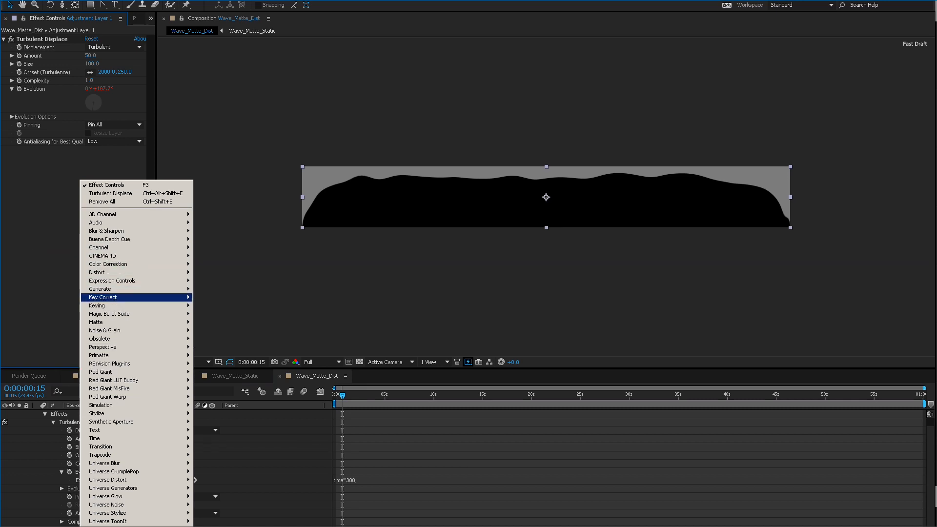
mouse_move(104, 331)
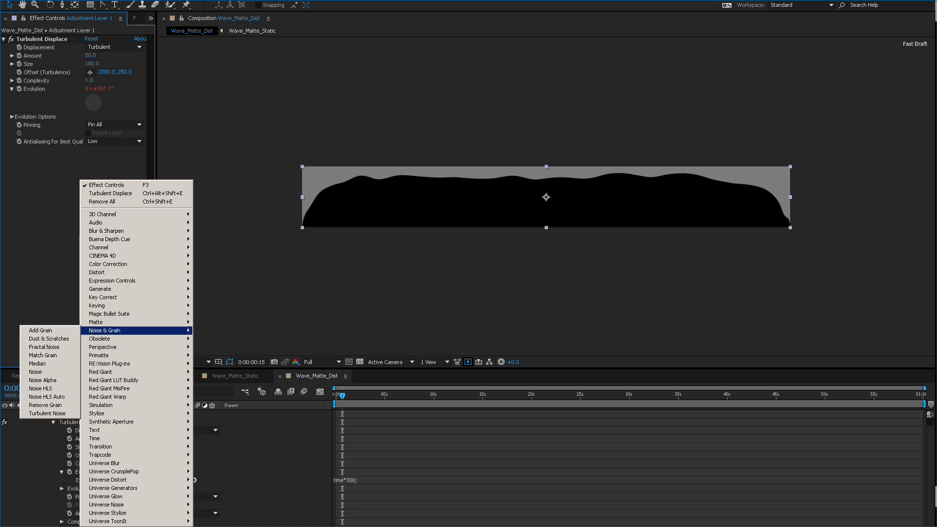
mouse_move(96, 272)
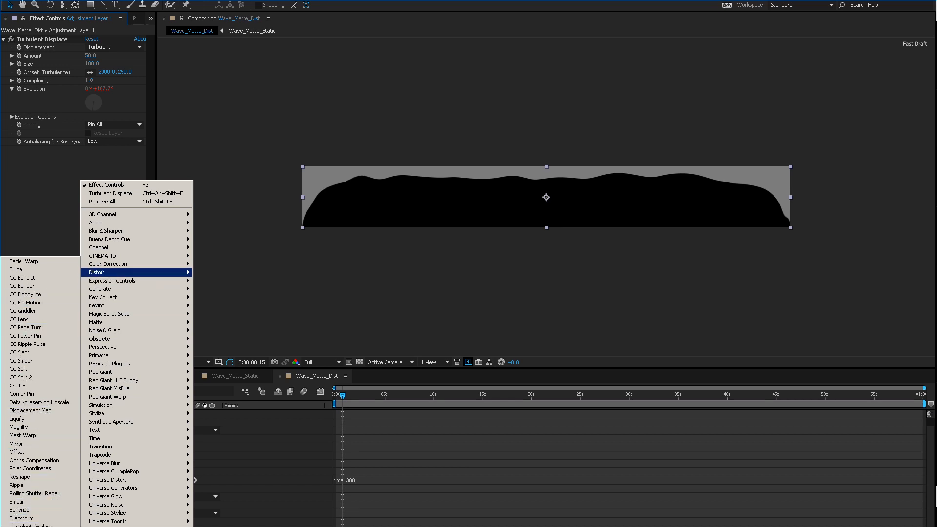
click(24, 526)
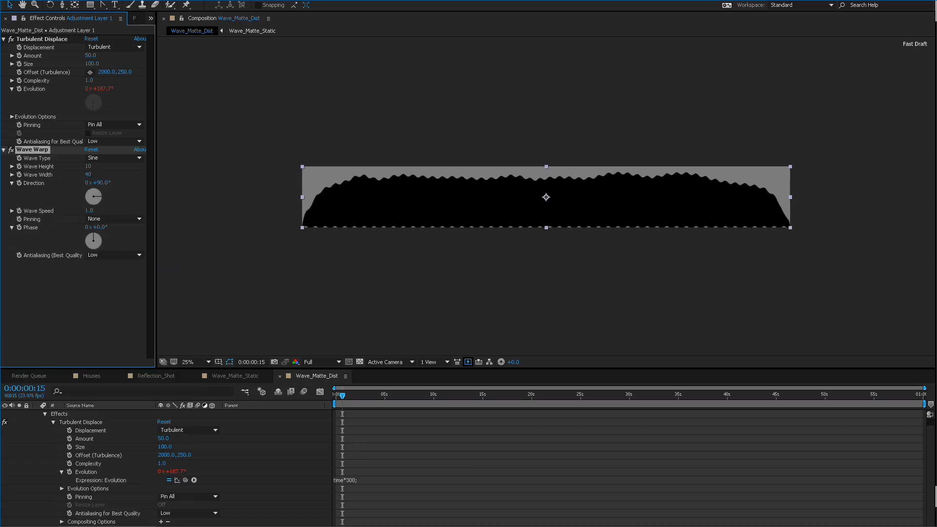
key(space)
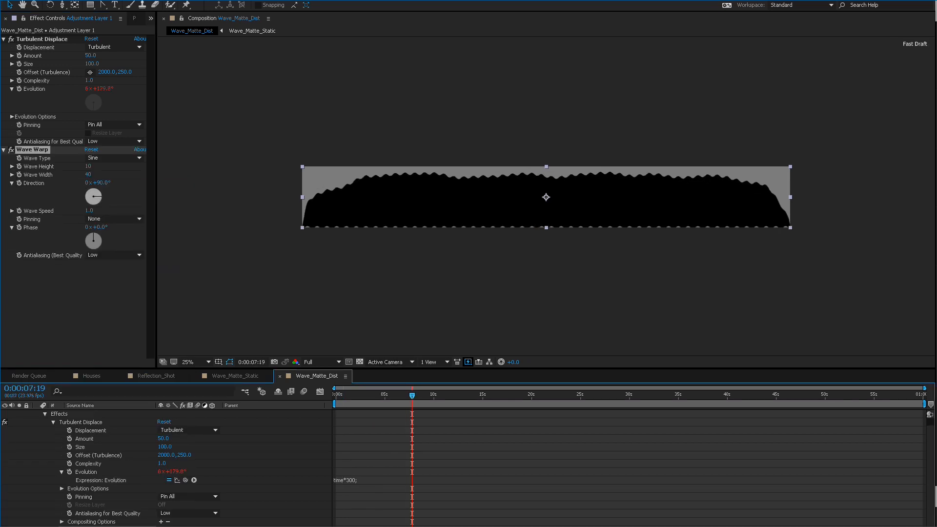
Set the Wave Warp effect's Wave Width to 180 and Wave Height to 15.
drag(88, 174, 156, 174)
click(90, 175)
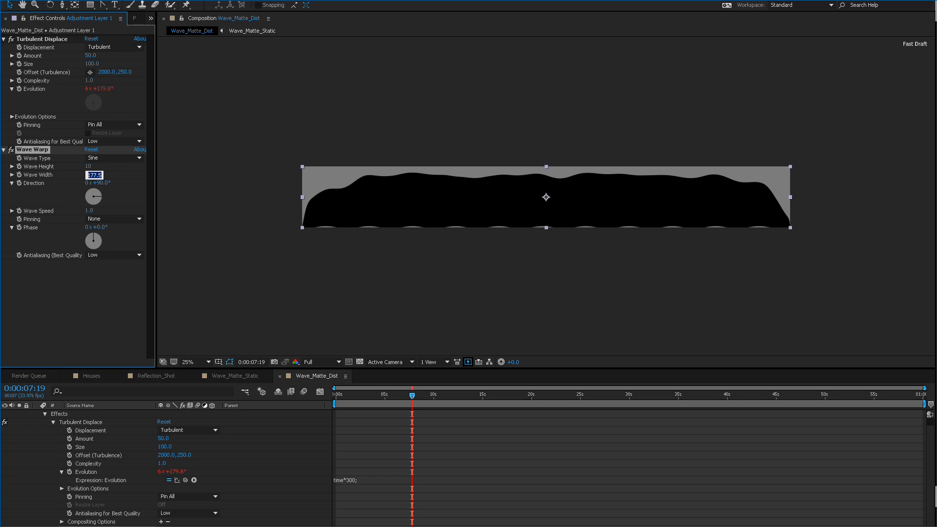
text(180)
key(Return)
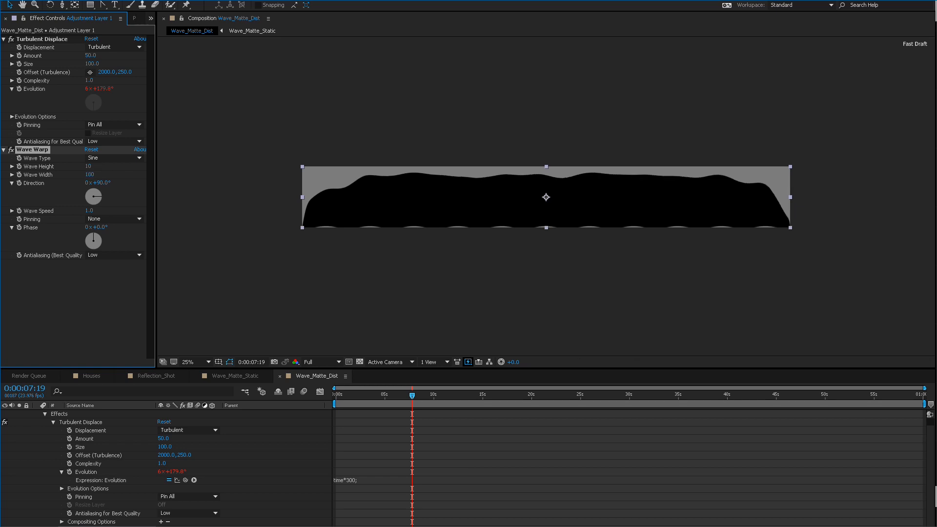
click(89, 167)
text(15)
key(Return)
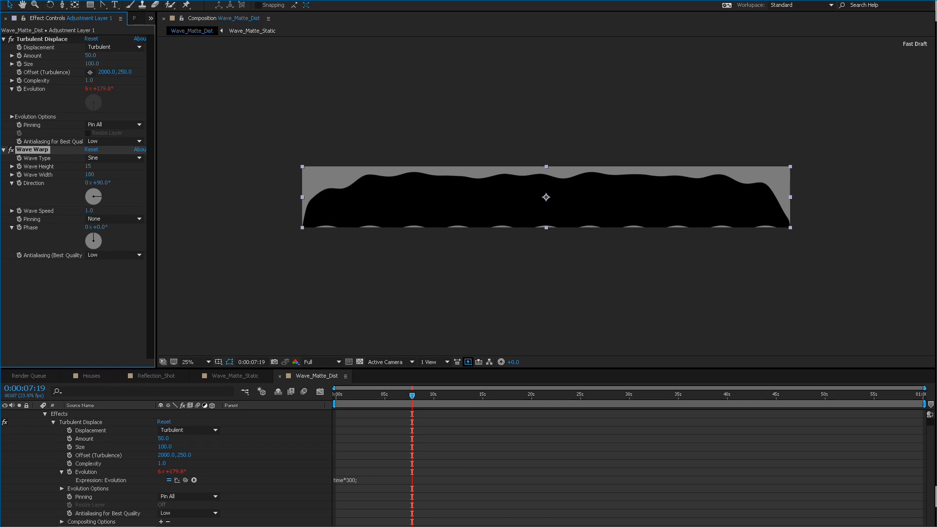
Preview the warped matte and delete the Wave Warp effect from the adjustment layer.
key(space)
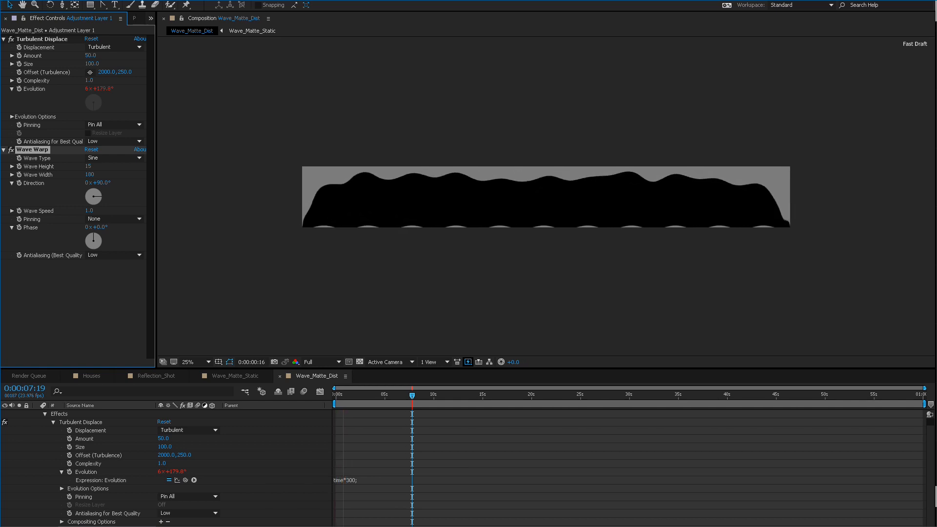
key(space)
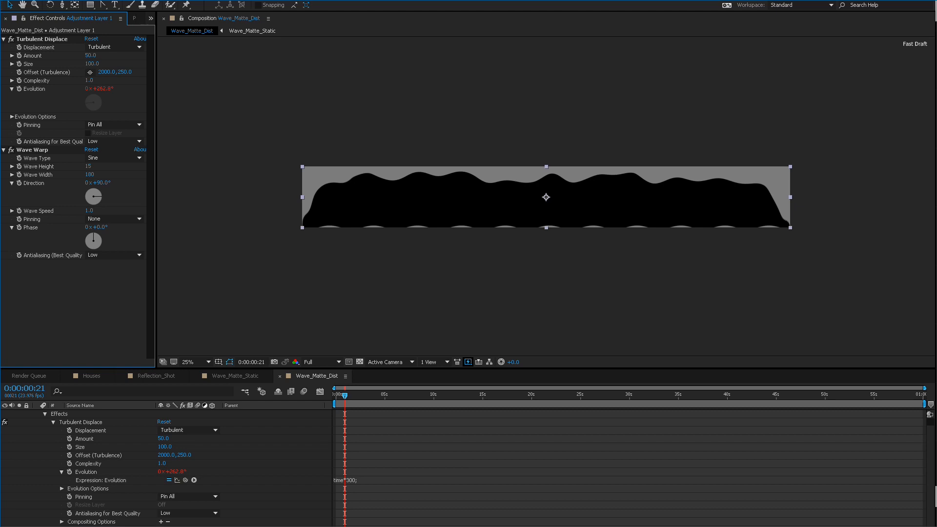
click(32, 149)
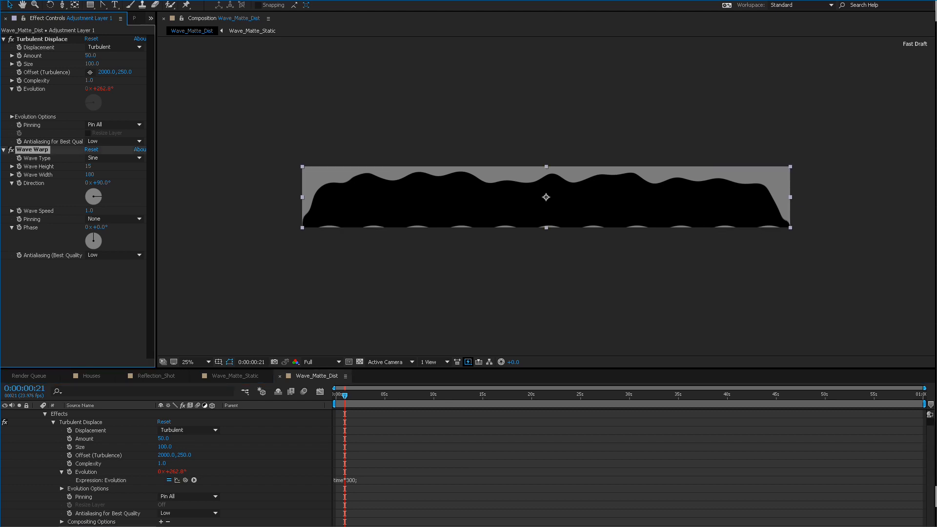
key(Delete)
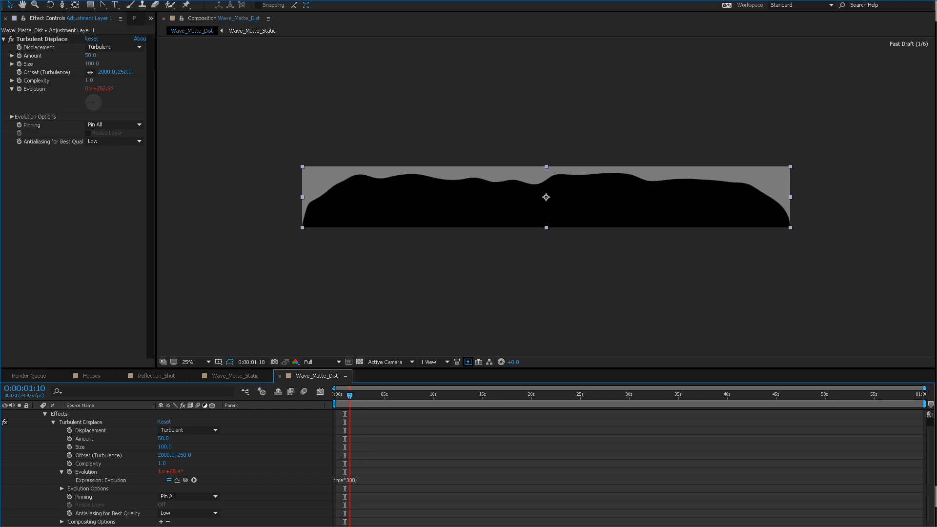
Keyframe the Turbulent Displace Offset (Turbulence) at 2000.0,250.0 on the first frame and move to the last frame, 0:00:59:23.
key(Home)
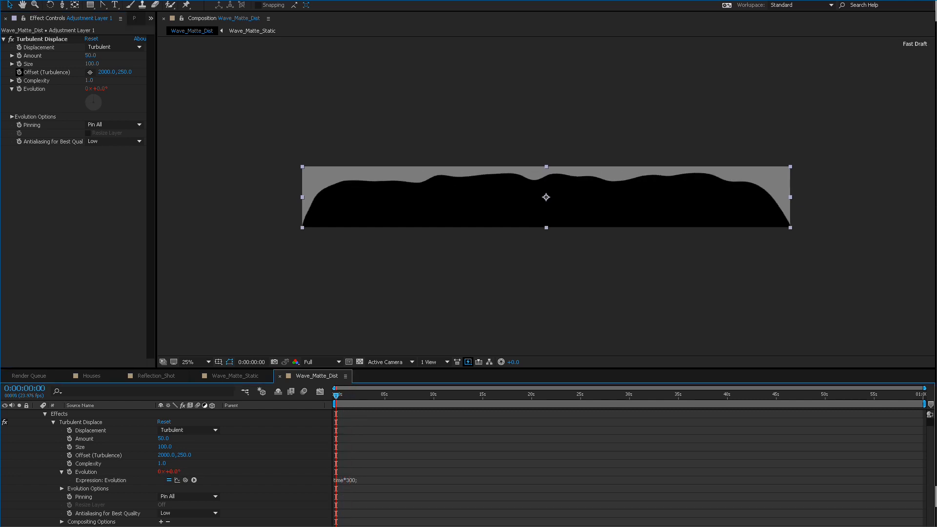
click(19, 72)
key(End)
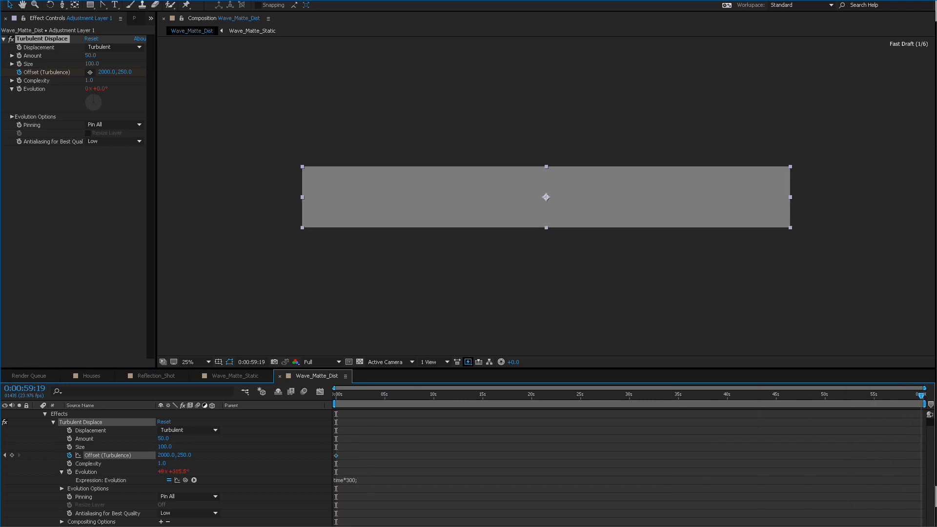
mouse_move(921, 396)
mouse_down()
mouse_move(798, 396)
mouse_move(923, 395)
mouse_up()
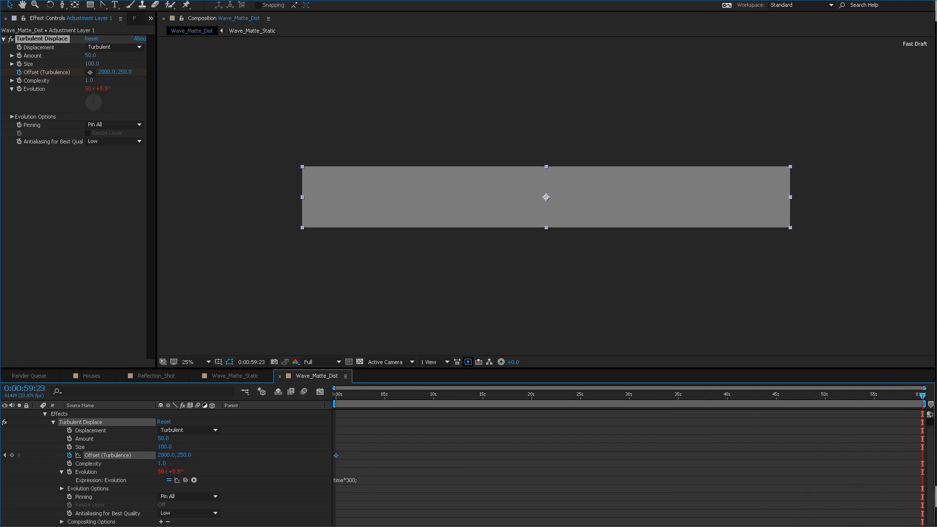
Extend the nested Wave_Matte_Static layer to the end of the one-minute composition.
click(44, 414)
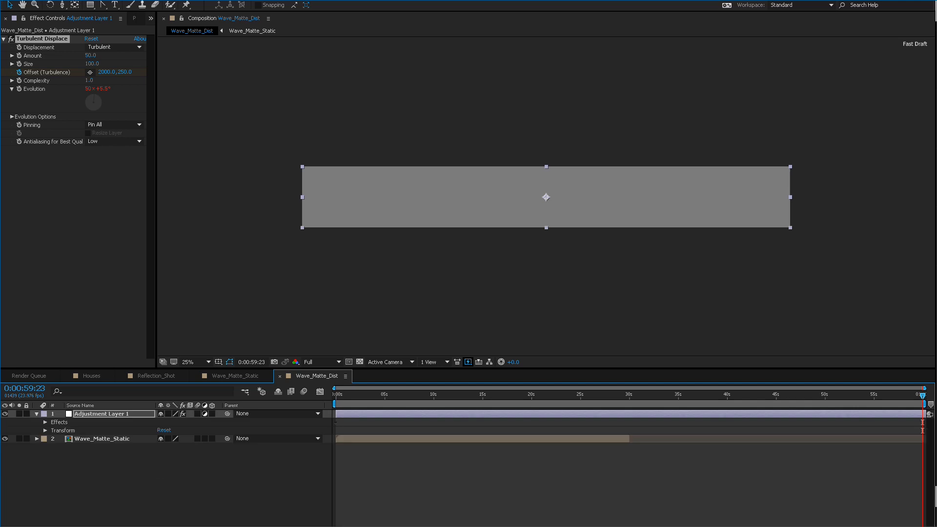
click(103, 438)
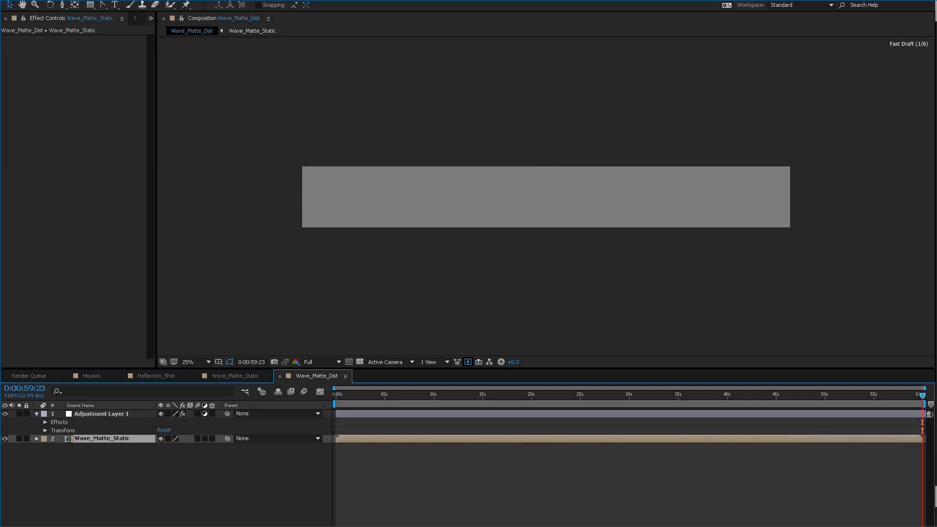
Keyframe a higher horizontal Offset (Turbulence) on the adjustment layer at the last frame and preview the drifting waves.
click(101, 413)
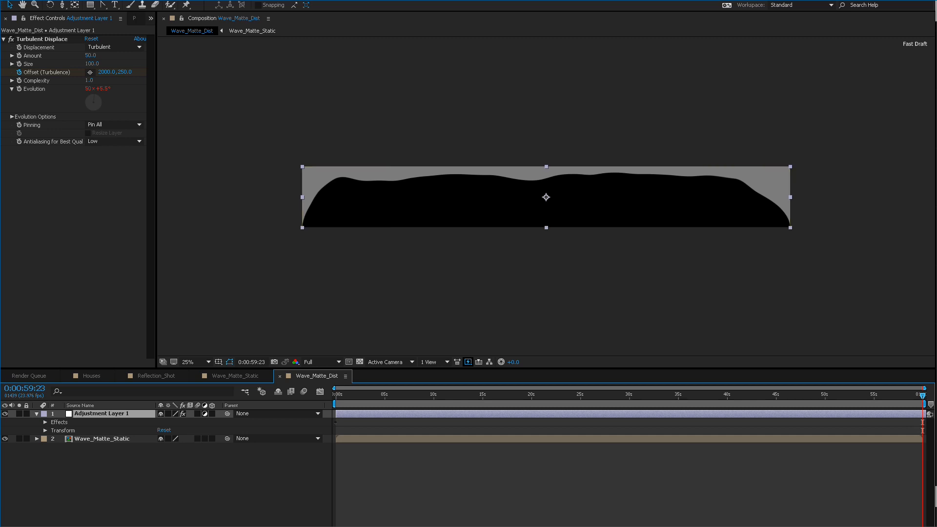
key(u)
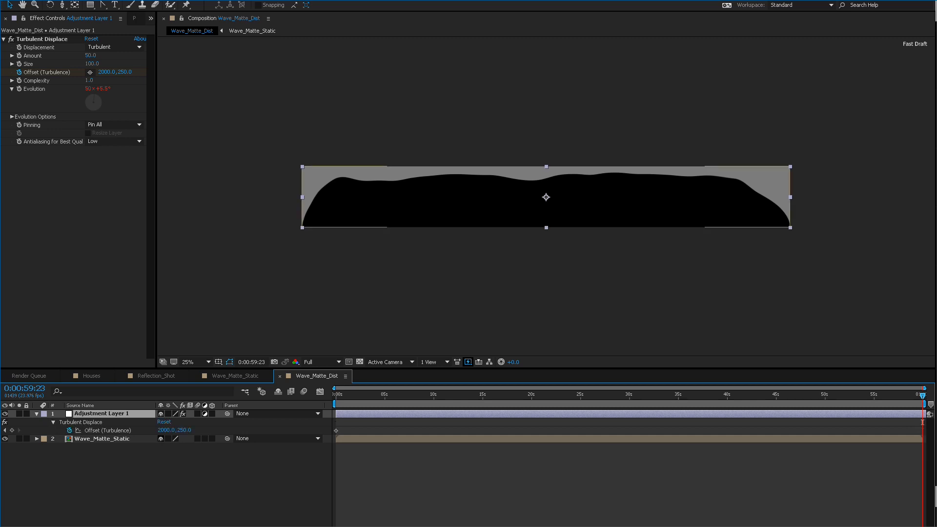
drag(166, 430, 936, 430)
key(space)
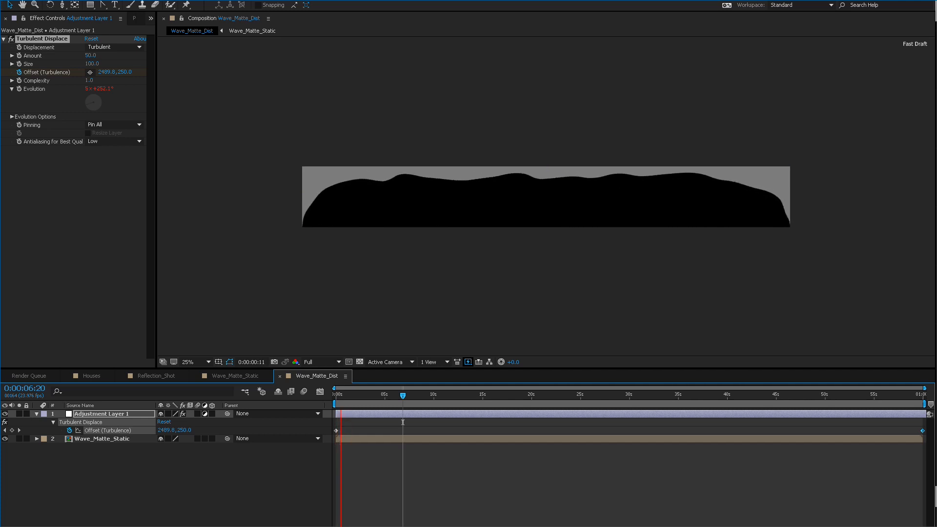
Raise the last-frame Offset (Turbulence) keyframe to 12898.0,250.0 and preview the faster wave drift.
key(space)
key(Home)
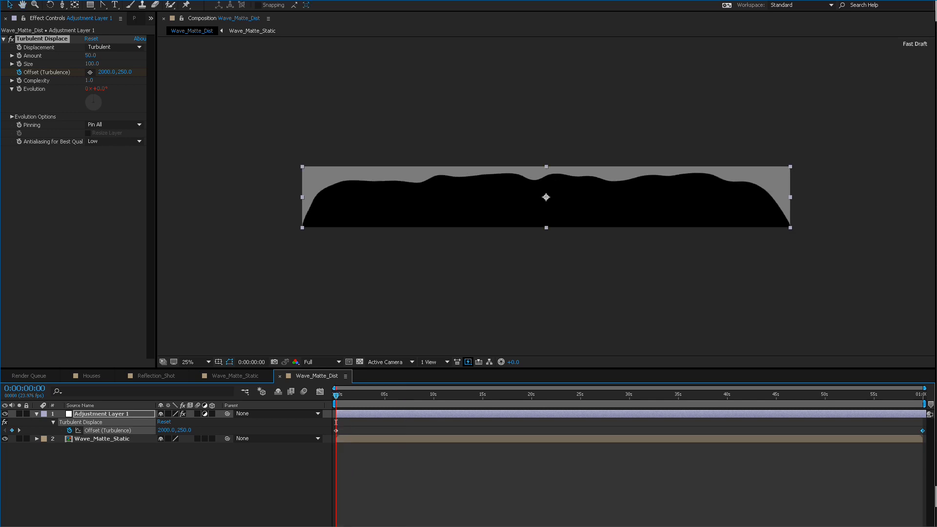
key(End)
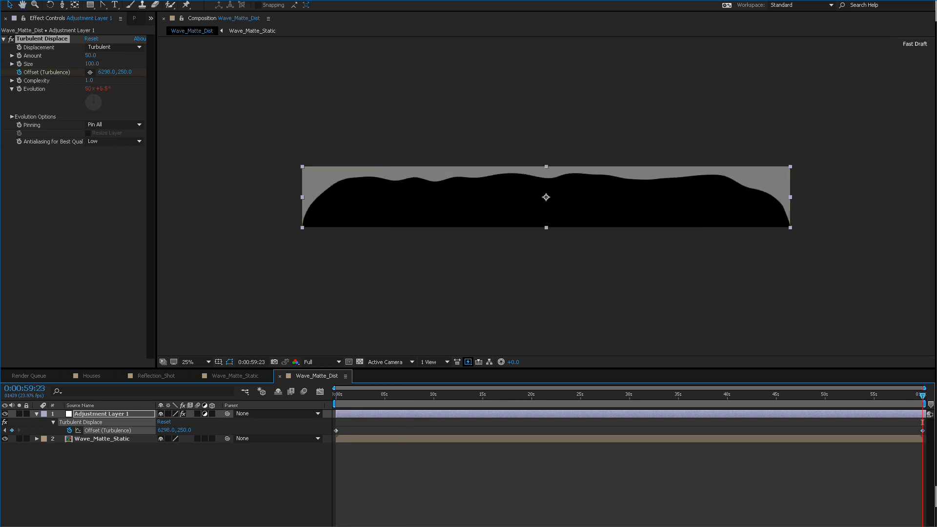
drag(167, 430, 403, 430)
drag(485, 430, 489, 430)
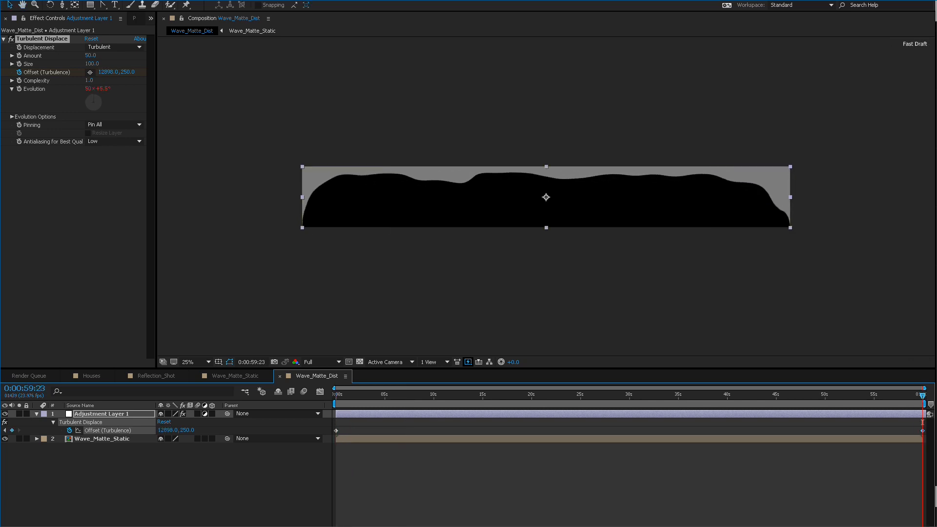
key(space)
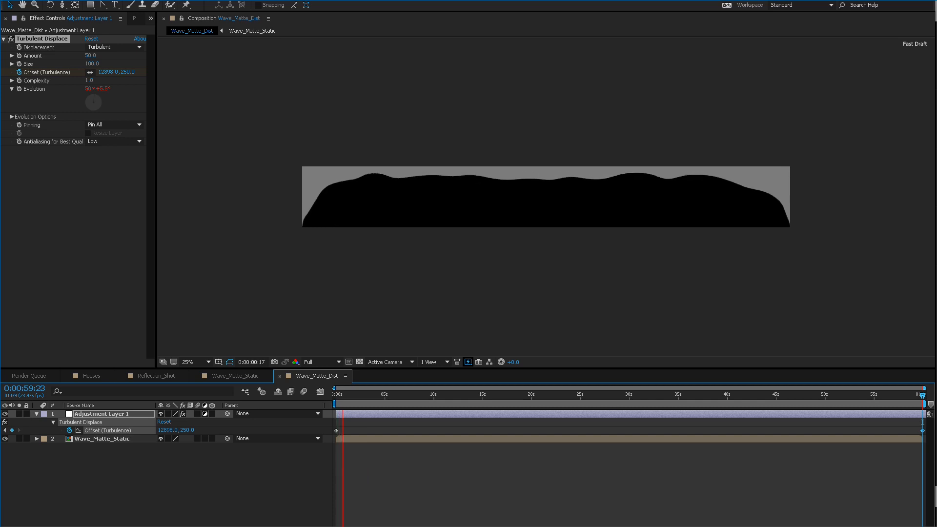
Try a Complexity of 2 on the Turbulent Displace effect and preview the waves.
click(89, 81)
text(2)
key(Return)
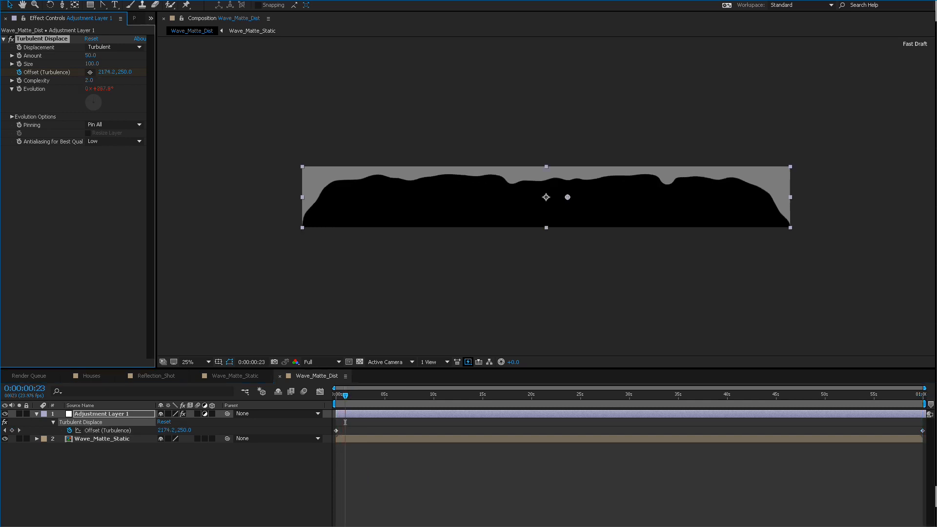
key(space)
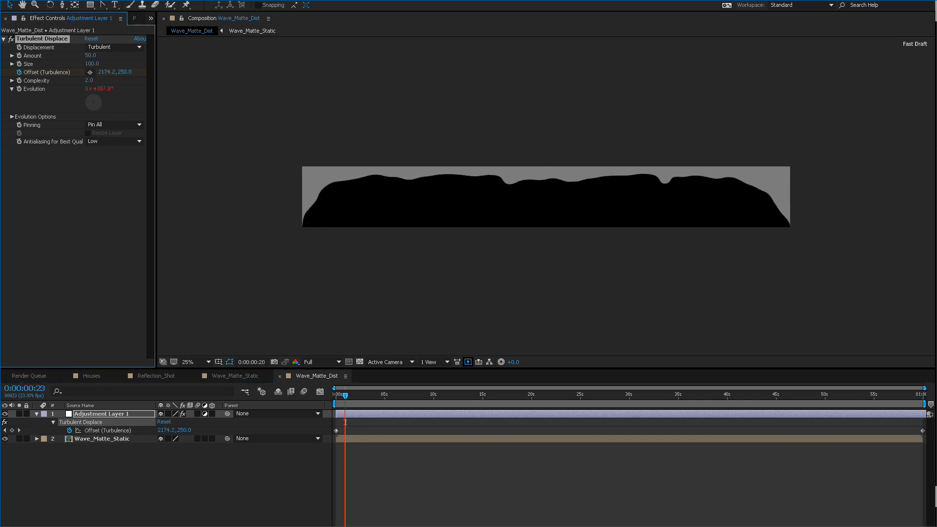
key(space)
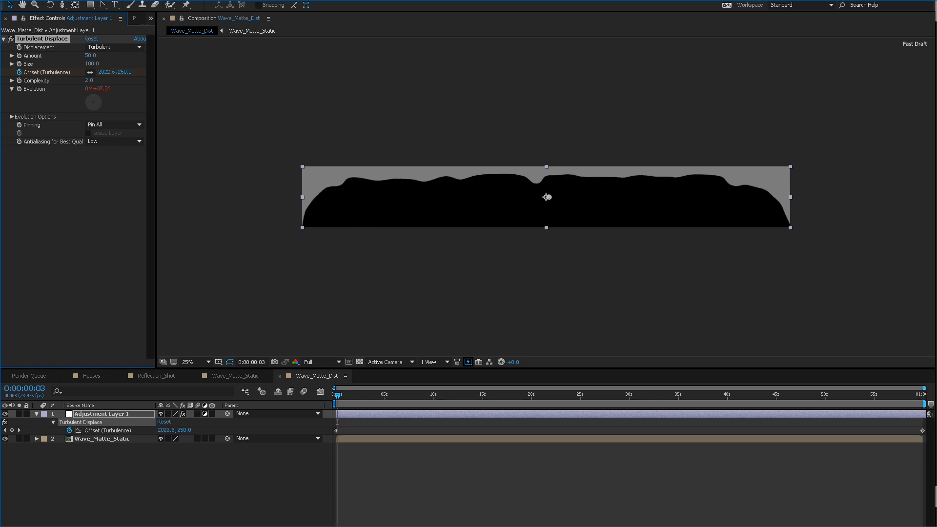
Set the Turbulent Displace Amount to 30, Size to 75 and Complexity to 3, and preview the waves.
click(91, 64)
text(50)
key(Return)
key(space)
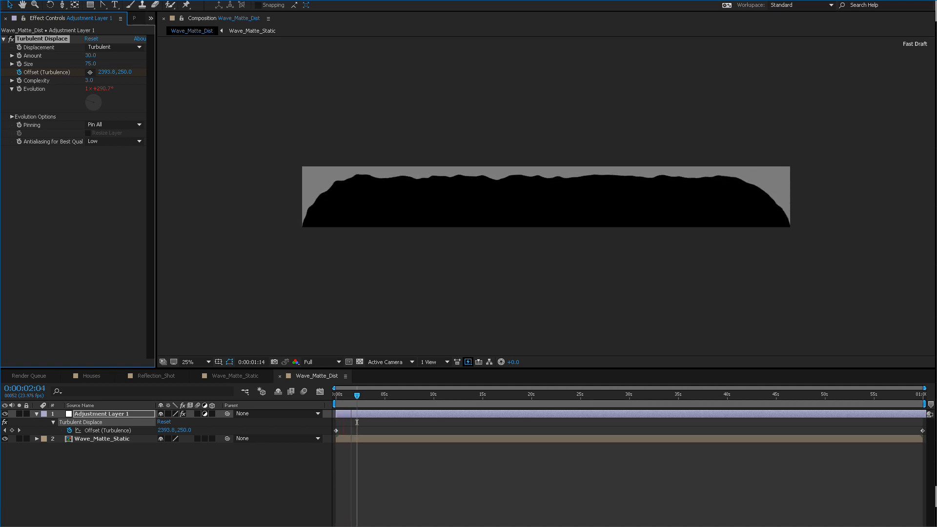
key(space)
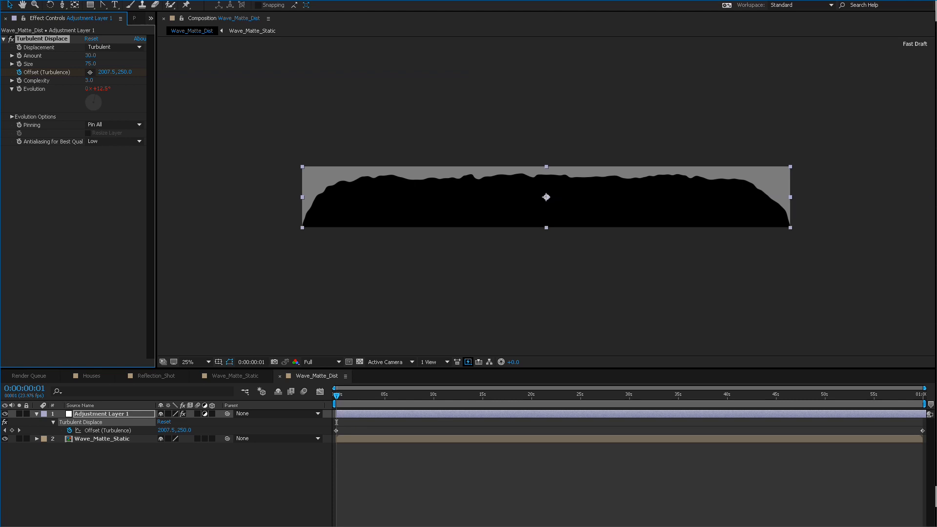
Set the Turbulent Displace Complexity to 1 and preview the smoother wave edge.
click(90, 80)
key(Return)
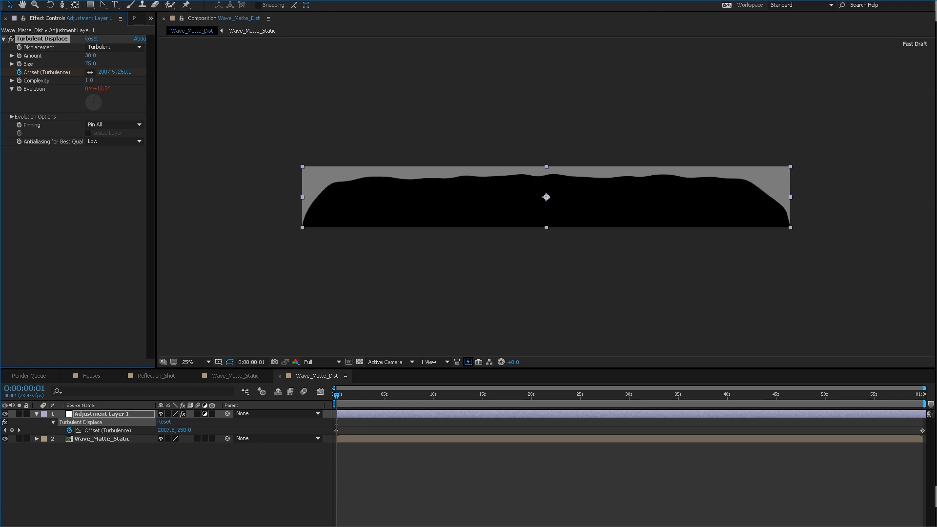
click(336, 422)
key(space)
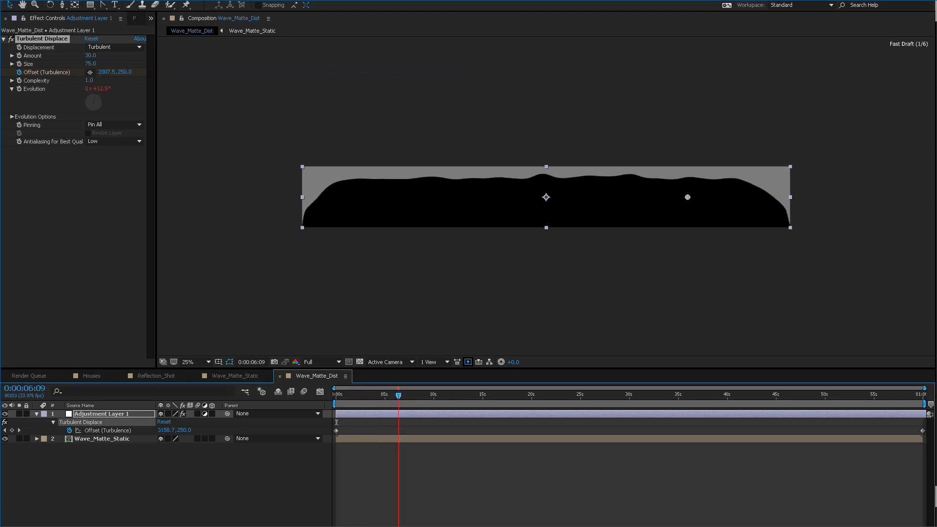
drag(408, 395, 430, 396)
key(space)
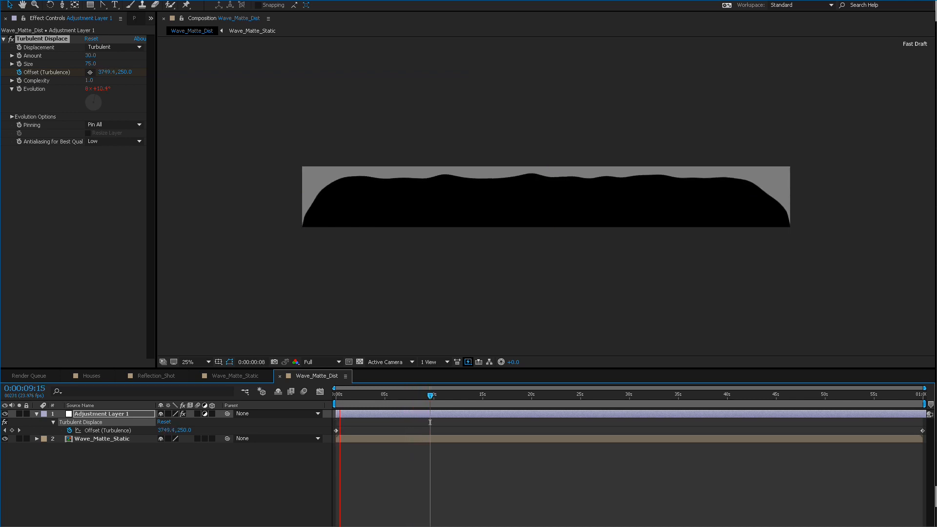
Set the Turbulent Displace Size to 100 and return to the first frame.
click(91, 64)
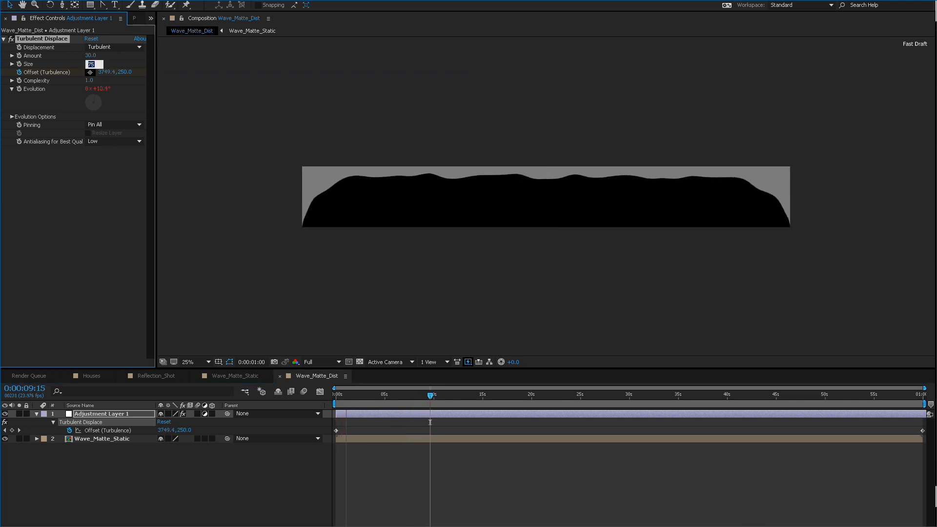
text(100)
key(Return)
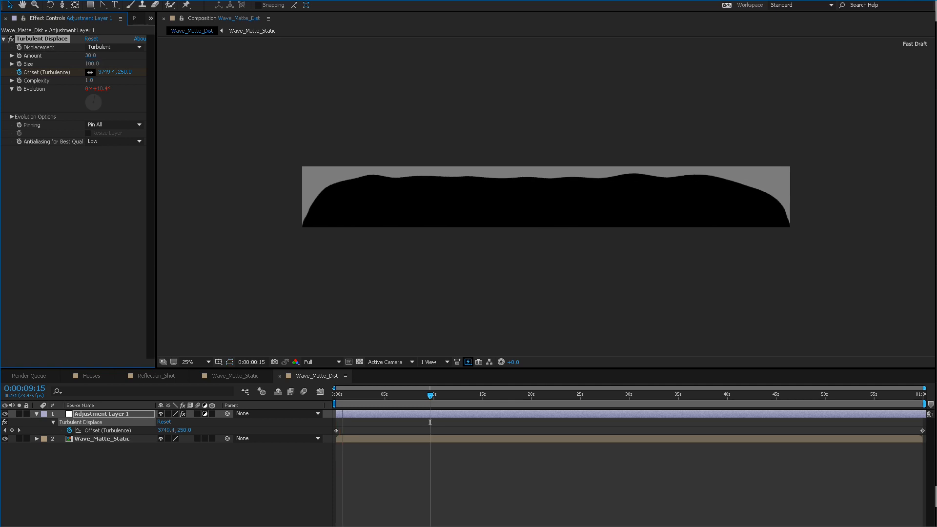
mouse_move(338, 396)
mouse_down()
mouse_move(412, 396)
mouse_move(335, 396)
mouse_up()
click(73, 205)
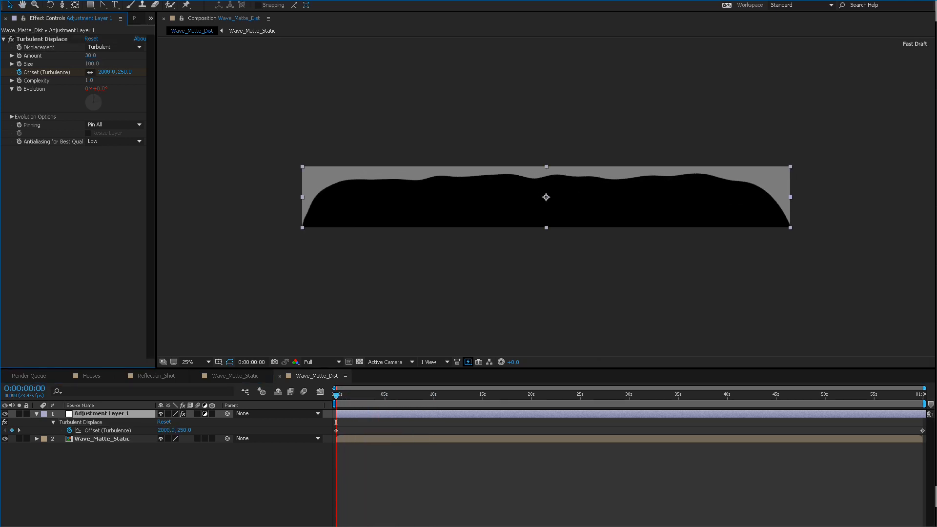
Duplicate the Turbulent Displace effect on the adjustment layer and set the copy's Size to 25.
click(42, 38)
key(ctrl+d)
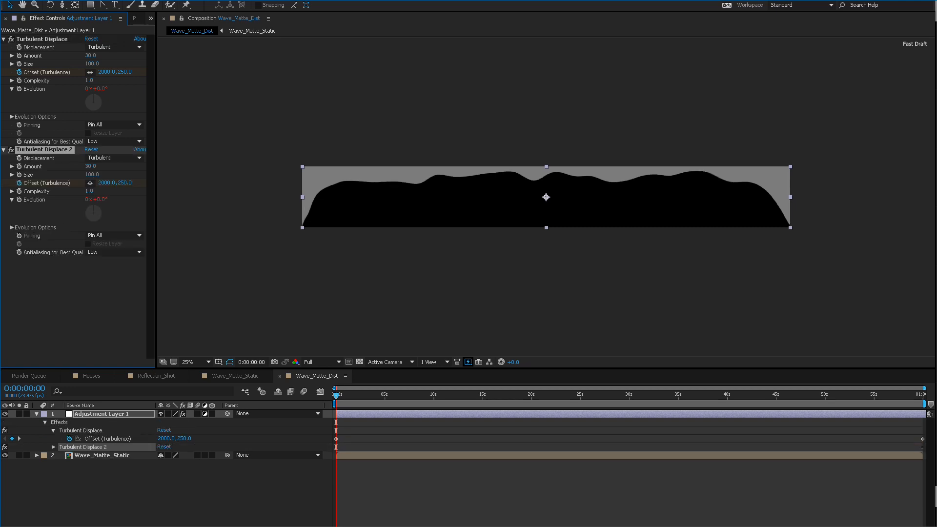
click(91, 175)
text(25)
key(Return)
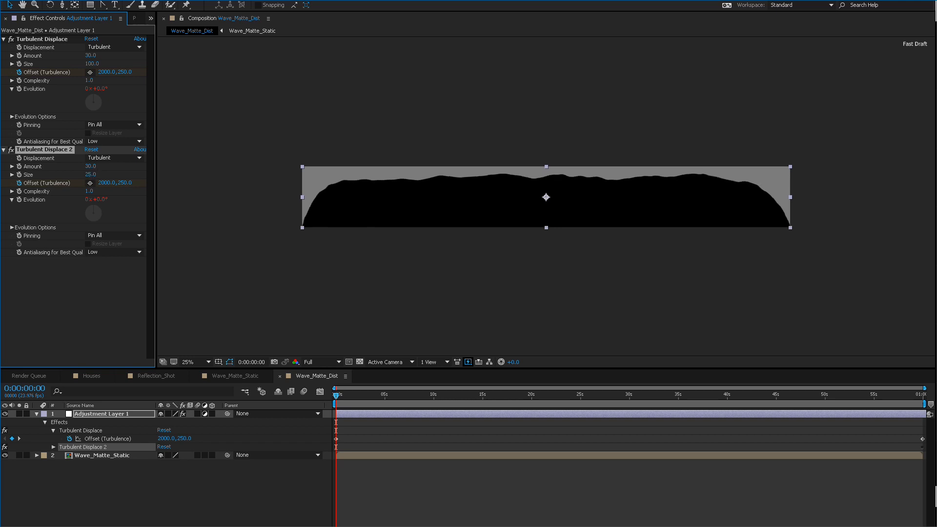
Set the Complexity to 2 and the Size to 50 on the duplicated Turbulent Displace effect.
click(90, 191)
key(Return)
click(89, 191)
text(2)
key(Return)
click(91, 175)
text(50)
key(Return)
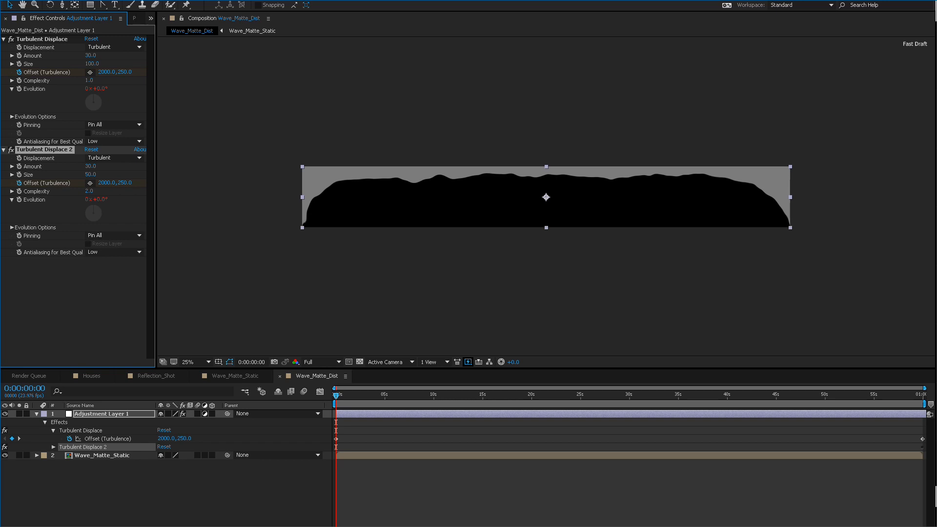
Reveal all modified properties of Adjustment Layer 1, including the Evolution expressions of both Turbulent Displace effects.
click(326, 404)
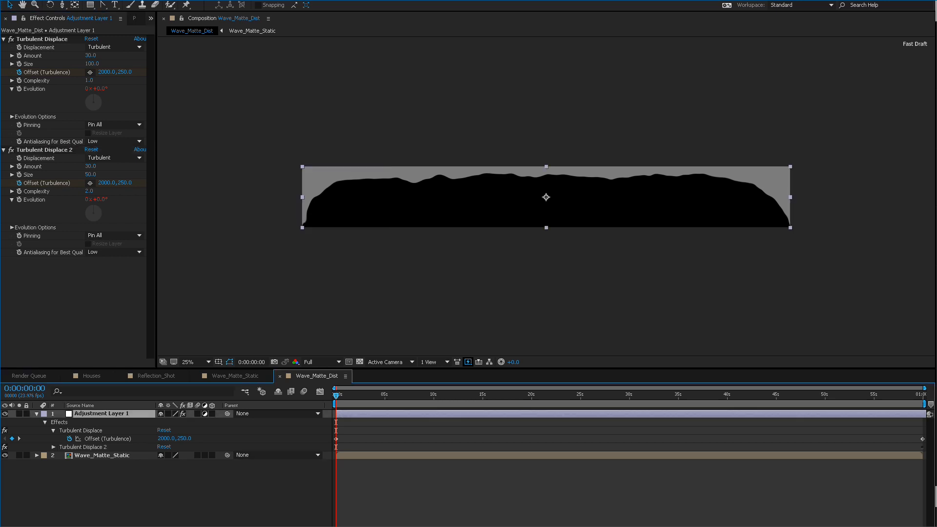
key(u)
key(u)
key(u)
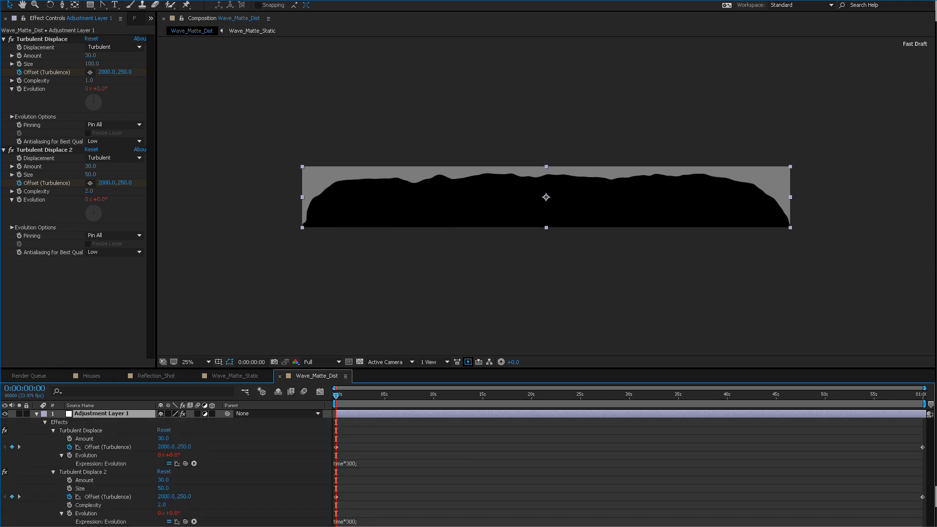
Rename the duplicated Turbulent Displace effect as TD_Mini.
click(83, 472)
key(Return)
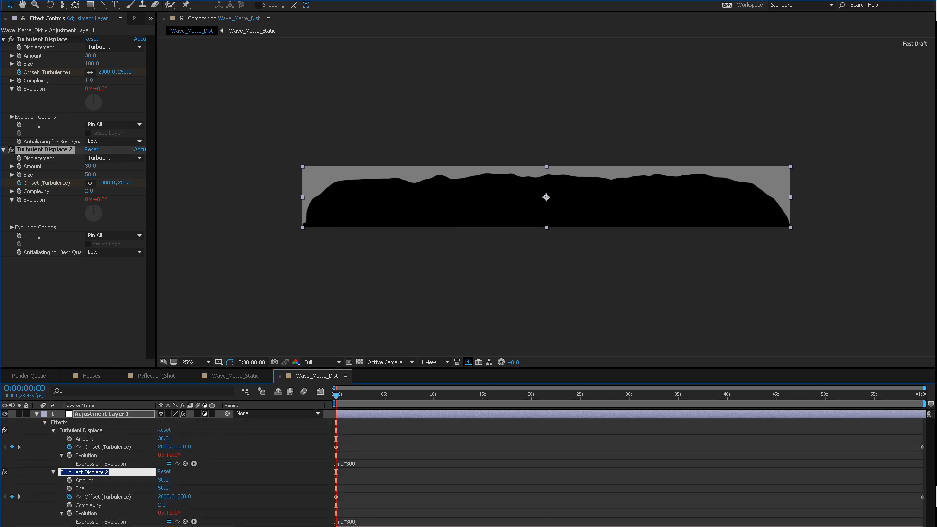
key(Return)
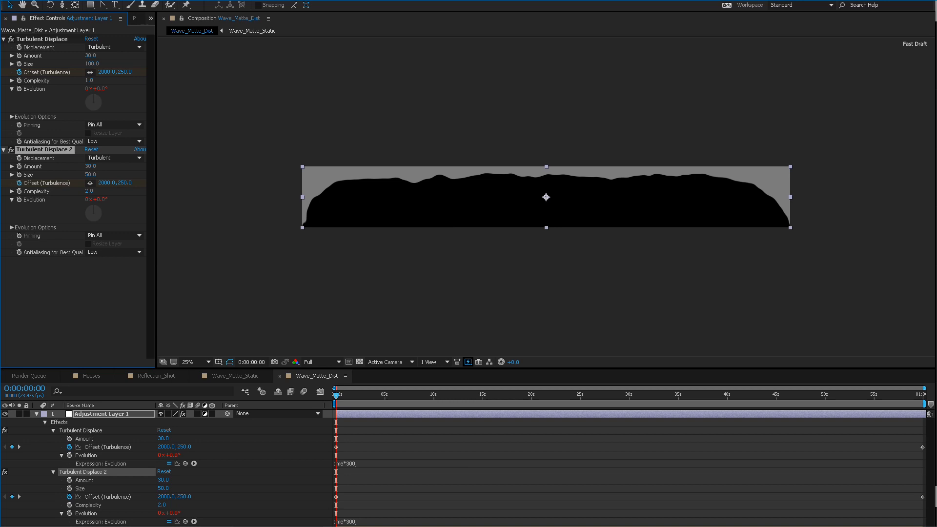
key(Return)
text(T)
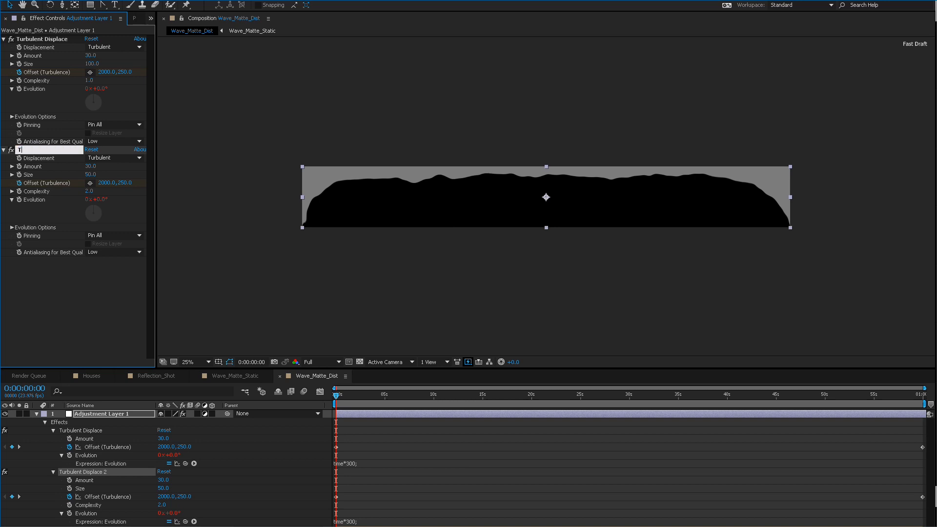
text(D_Mini\)
key(Return)
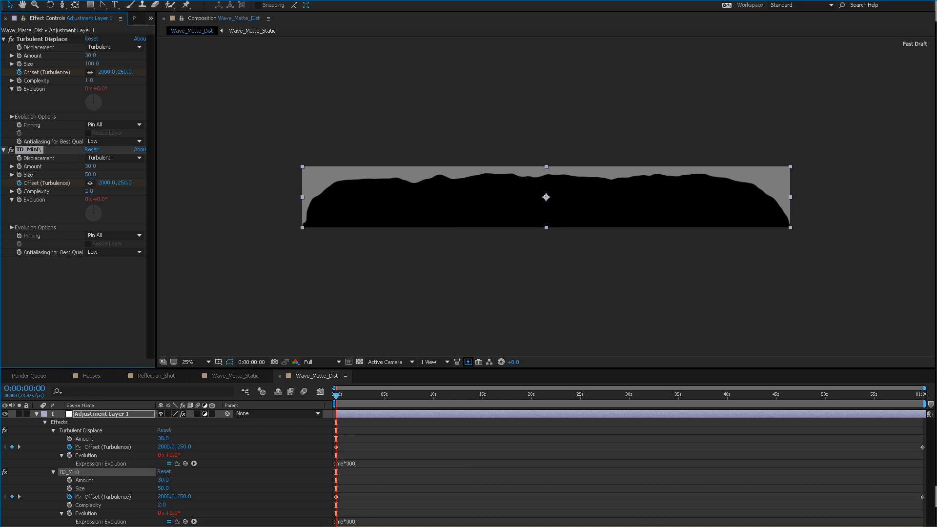
key(Return)
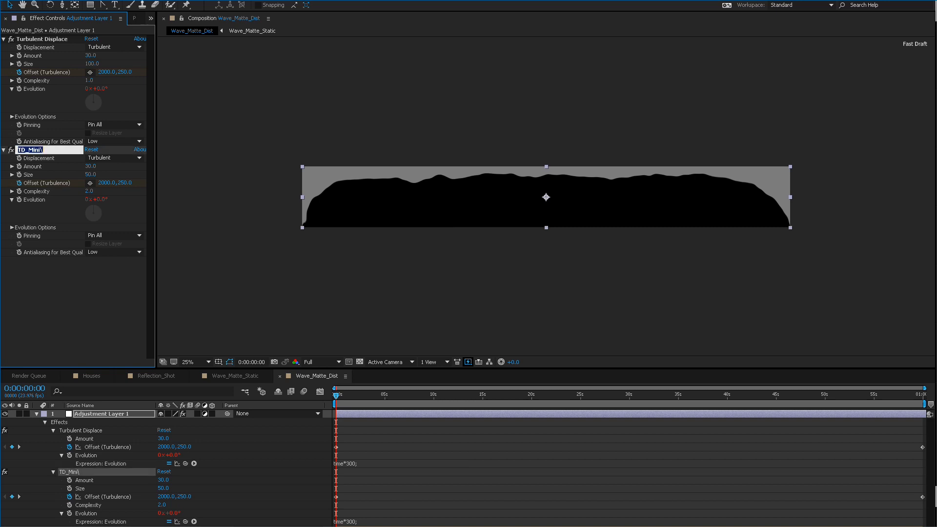
key(BackSpace)
key(Return)
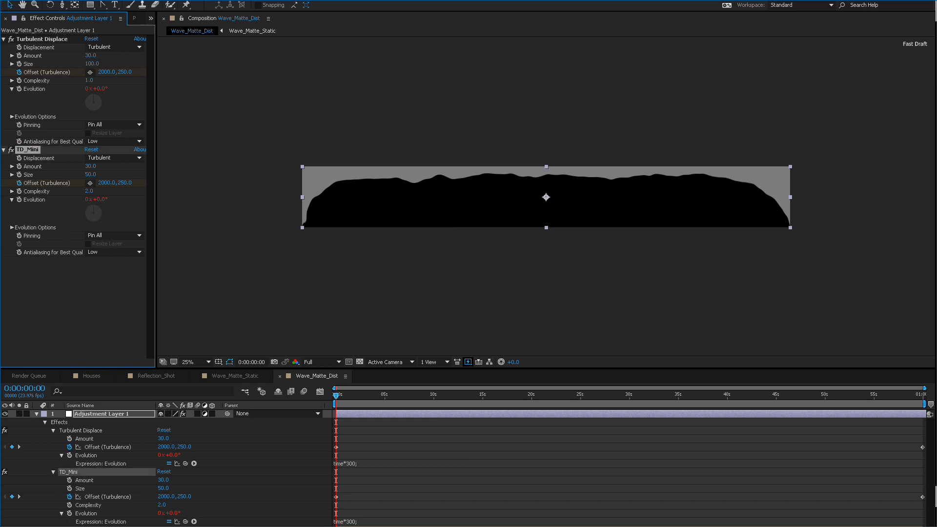
Change TD_Mini's Evolution expression to time*500; and preview the combined wave motion.
drag(335, 395, 378, 395)
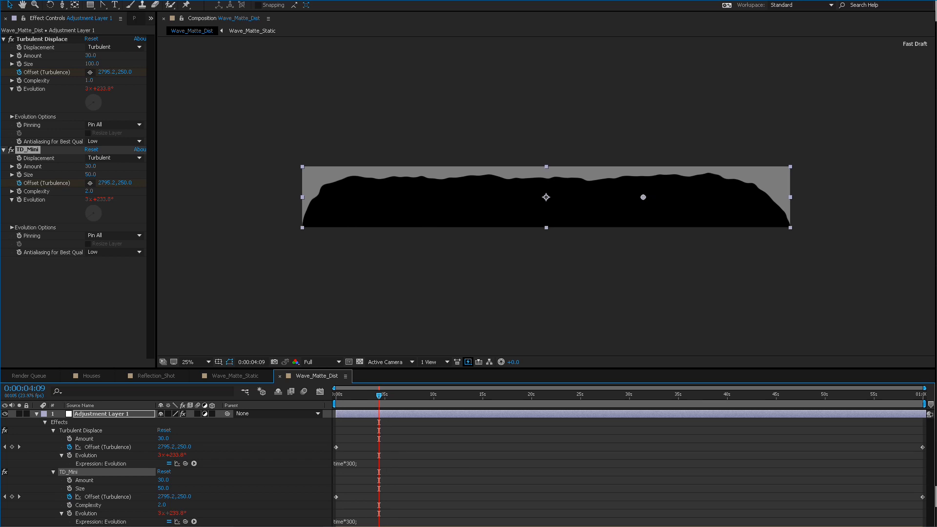
click(352, 521)
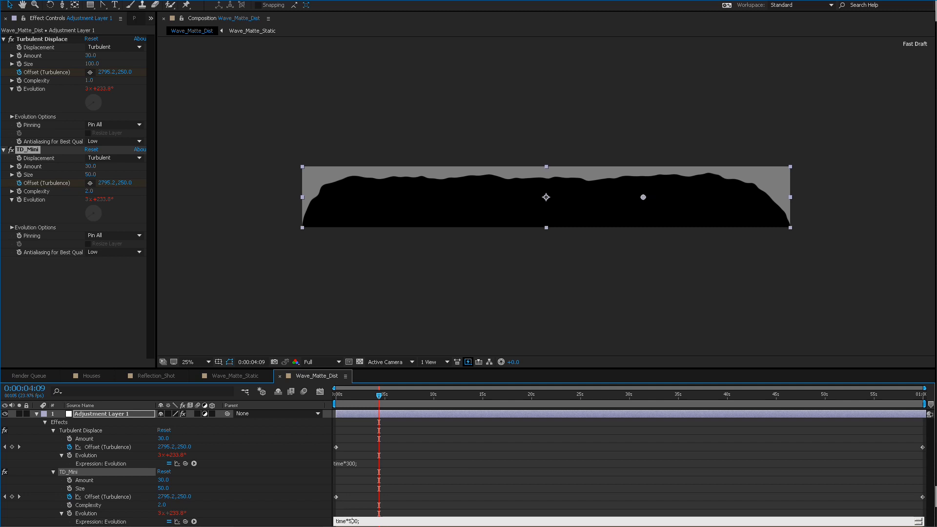
key(KP_Enter)
key(space)
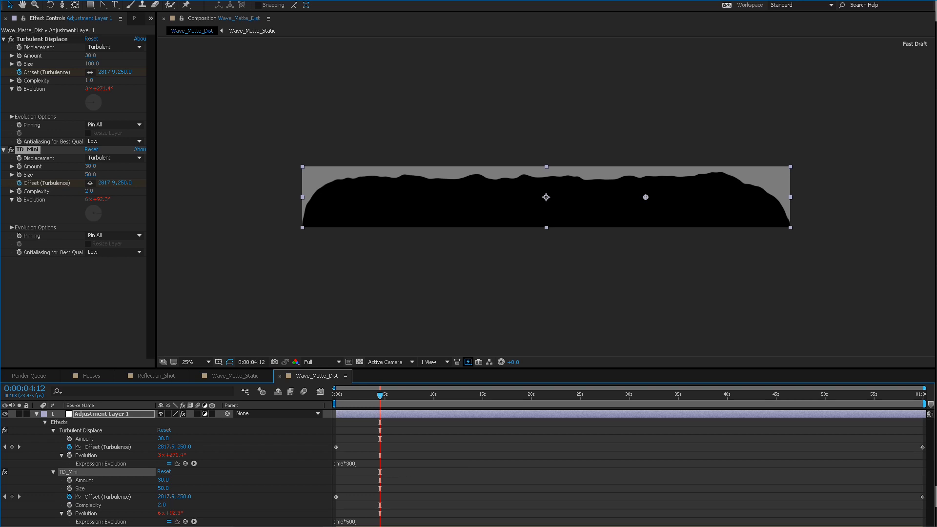
key(space)
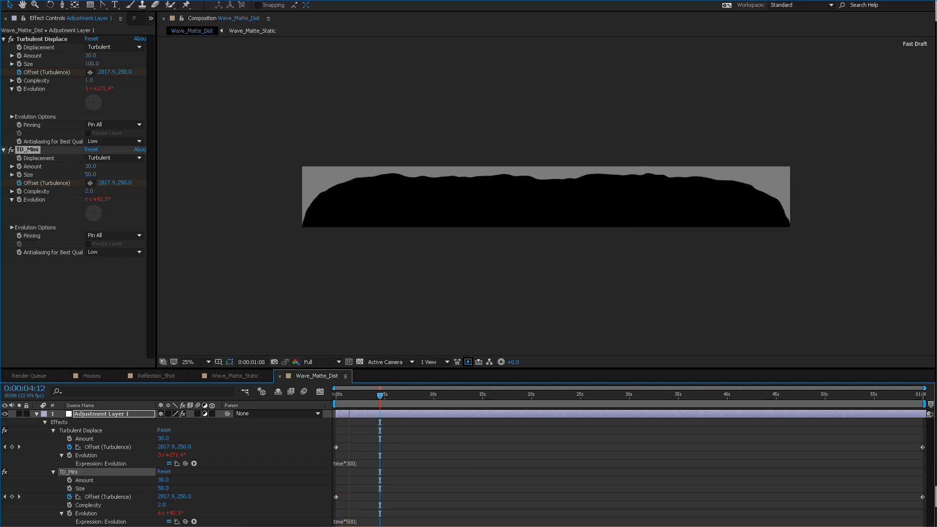
key(space)
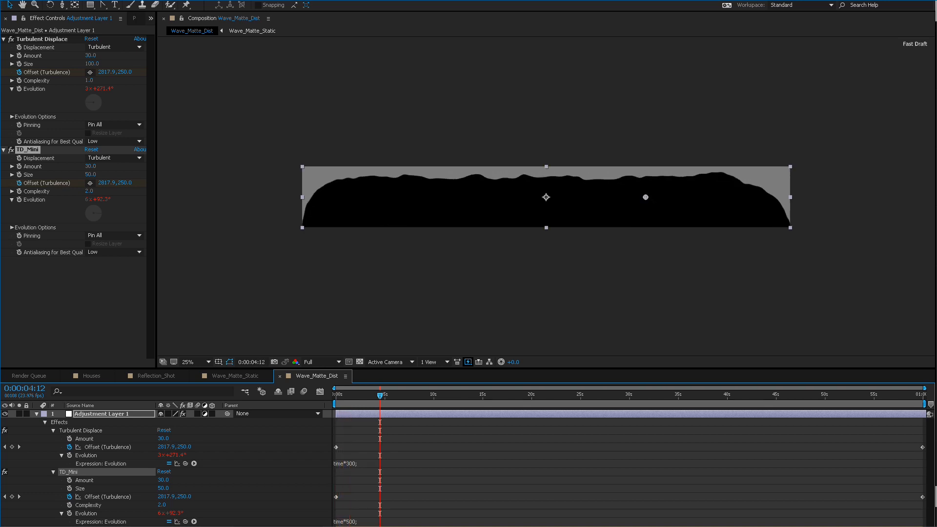
At the first frame, set TD_Mini's Offset (Turbulence) to -1060.0,250.0 and its Pinning to None.
key(Home)
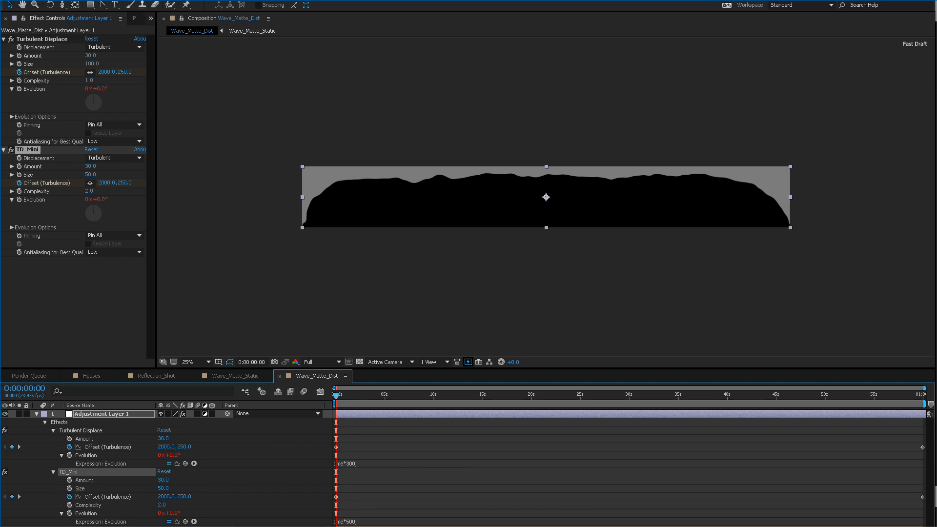
click(62, 513)
click(63, 496)
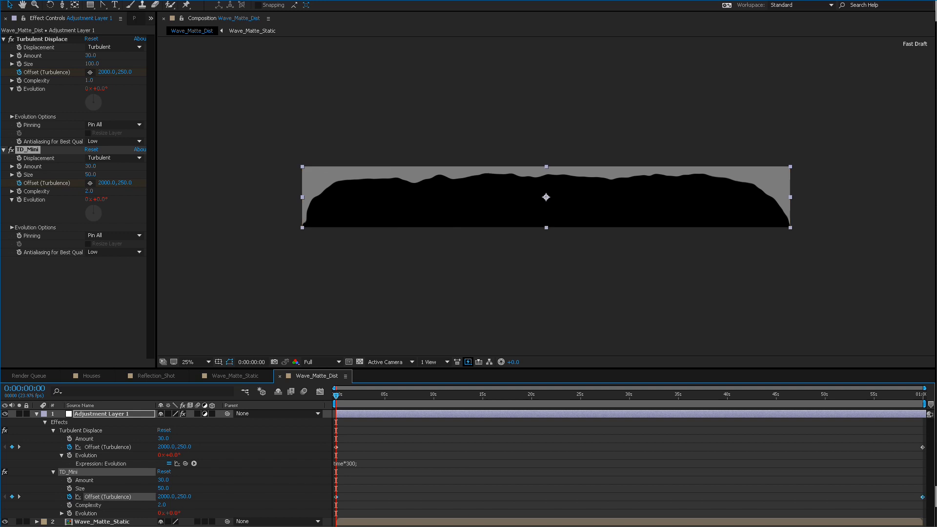
drag(546, 197, 172, 197)
click(115, 235)
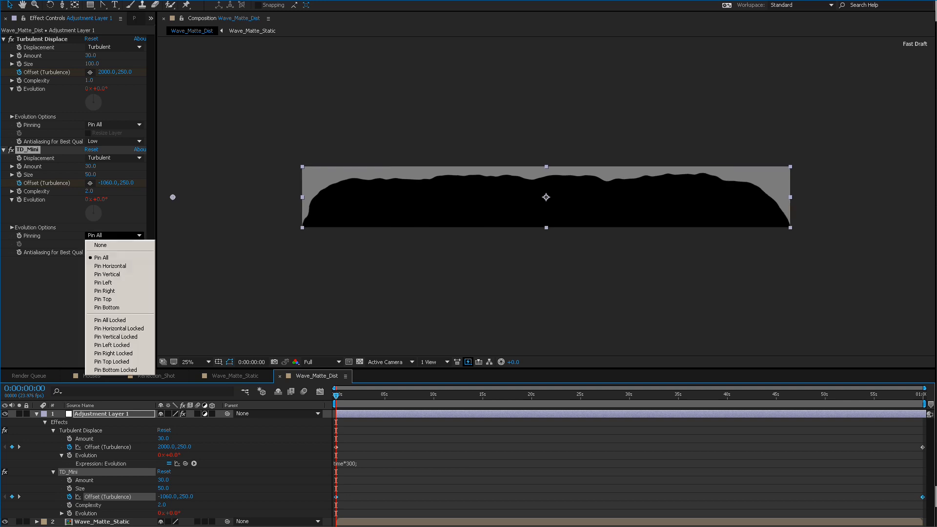
click(95, 243)
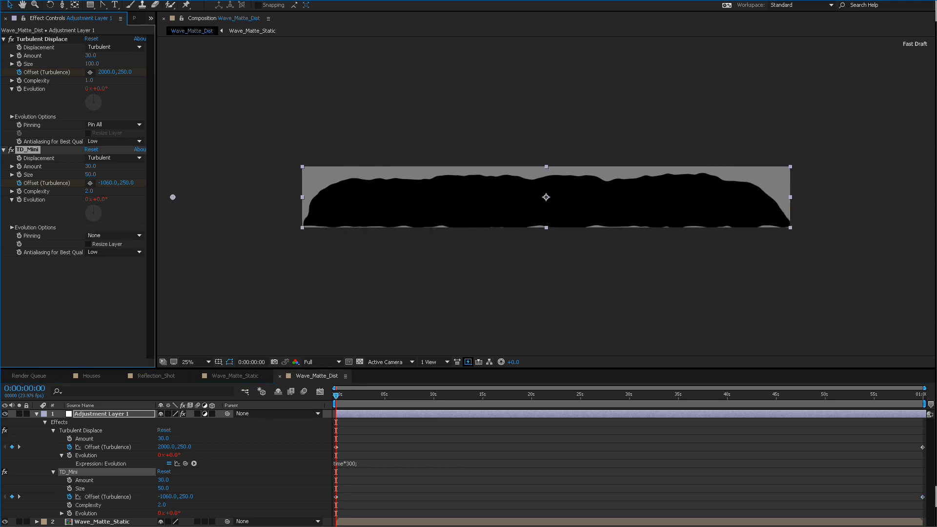
Set the first Turbulent Displace effect's Pinning to None and preview the wave matte's motion.
click(115, 124)
click(98, 139)
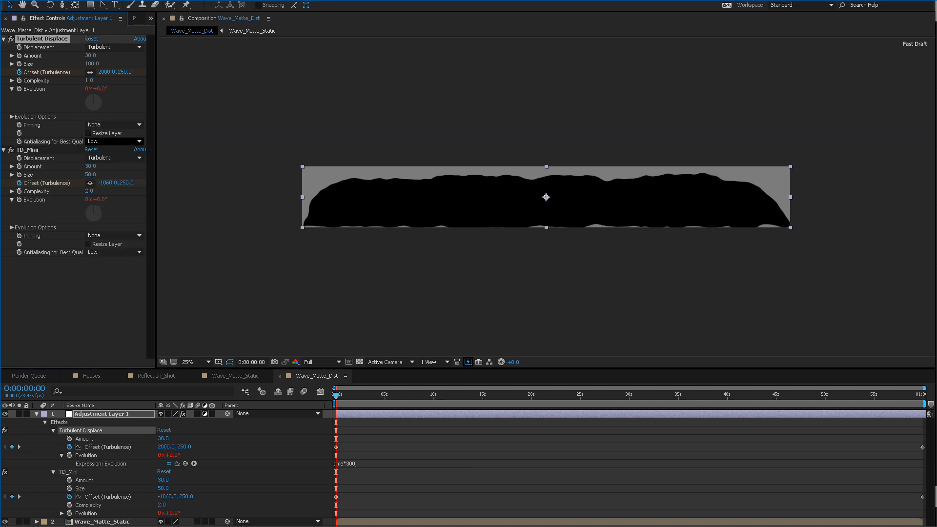
key(space)
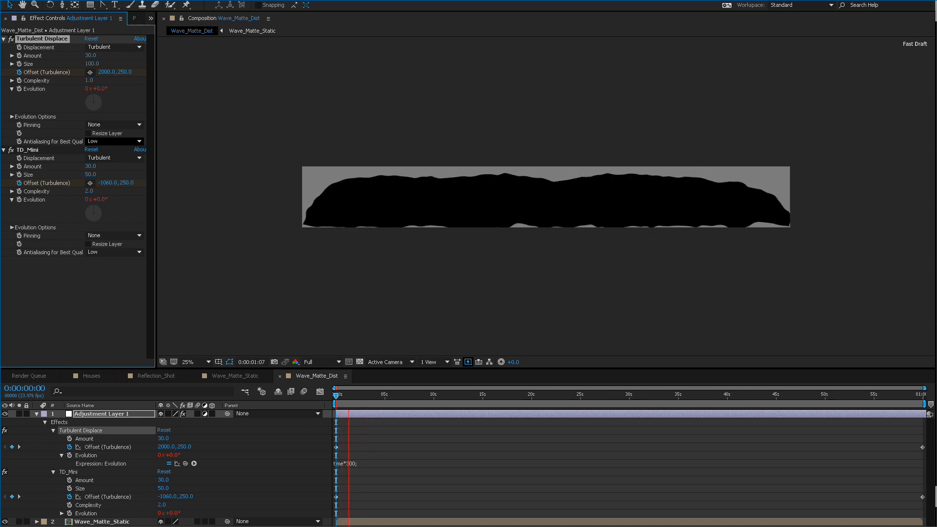
click(405, 394)
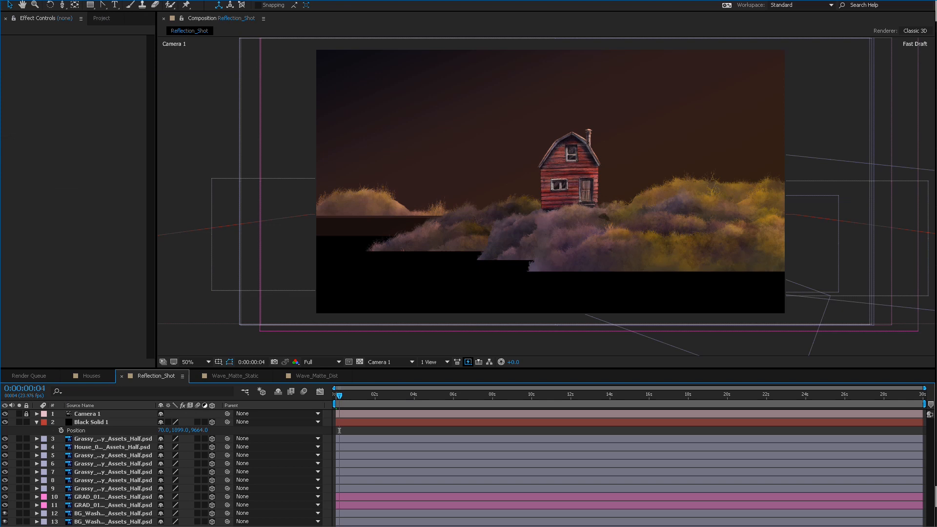
In Reflection_Shot, place Wave_Matte_Dist directly above the foreground grass layer, starting at the first frame.
drag(339, 395, 402, 395)
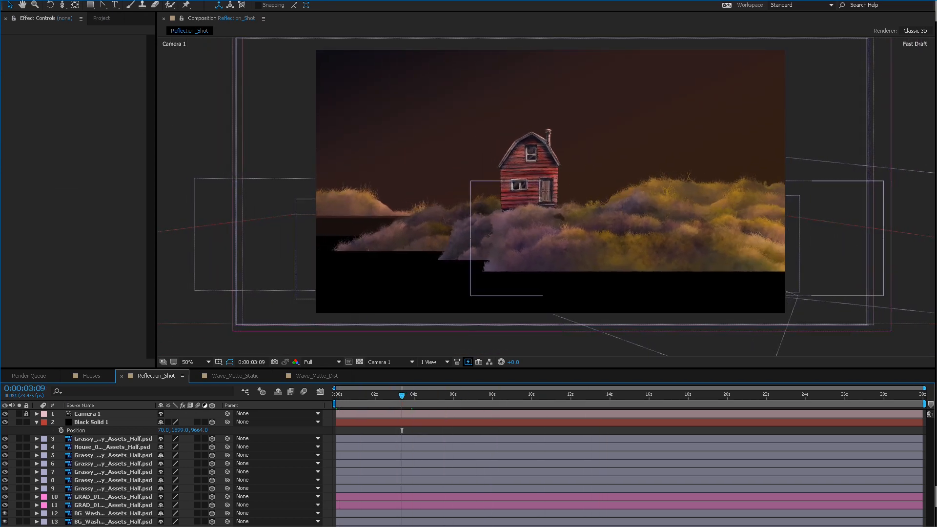
click(605, 239)
key(ctrl+0)
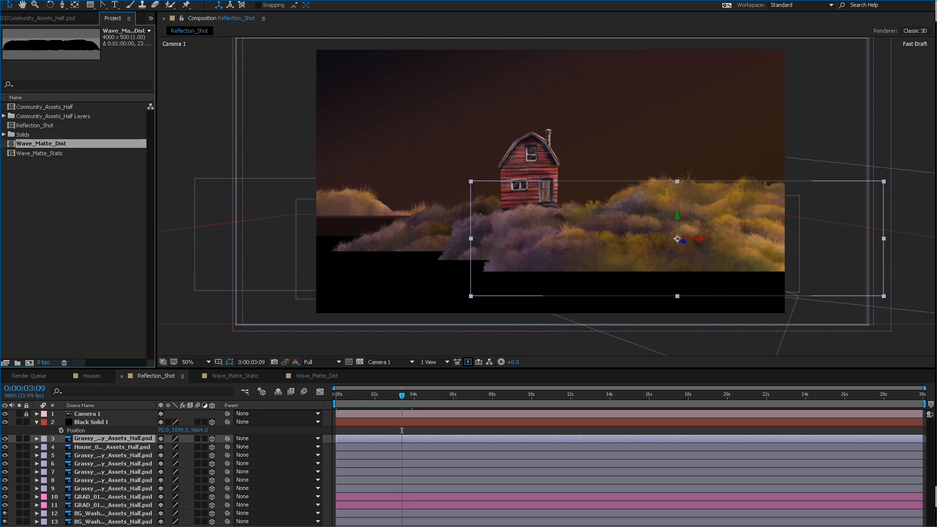
key(Home)
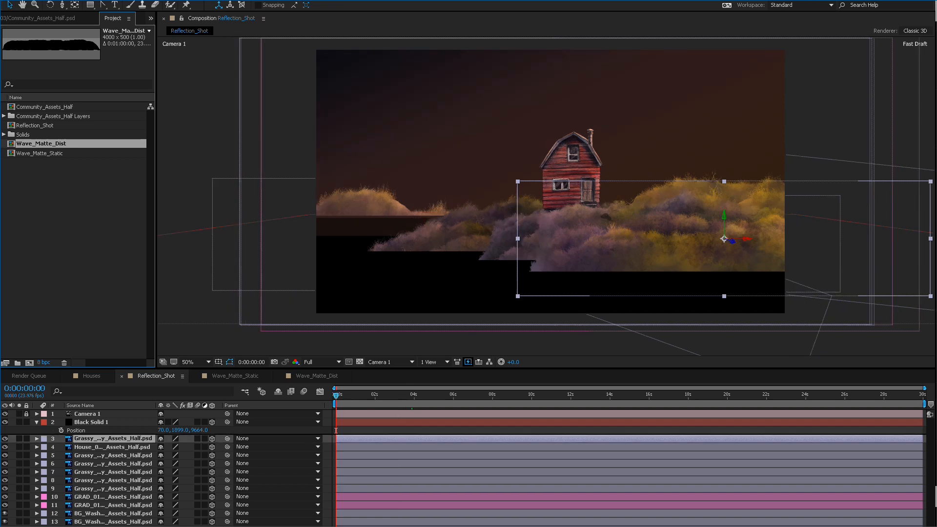
key(ctrl+/)
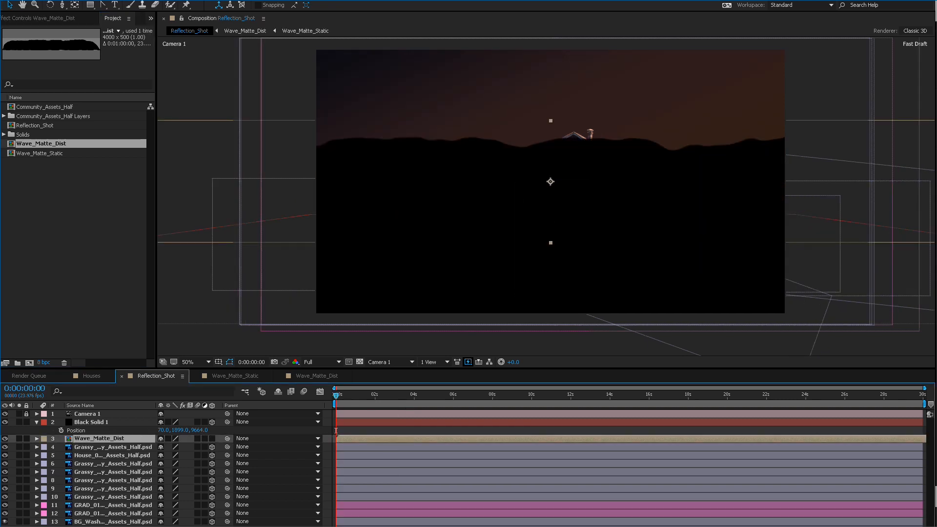
Give the Wave_Matte_Dist layer an Orange label and make it a 3D layer.
click(44, 438)
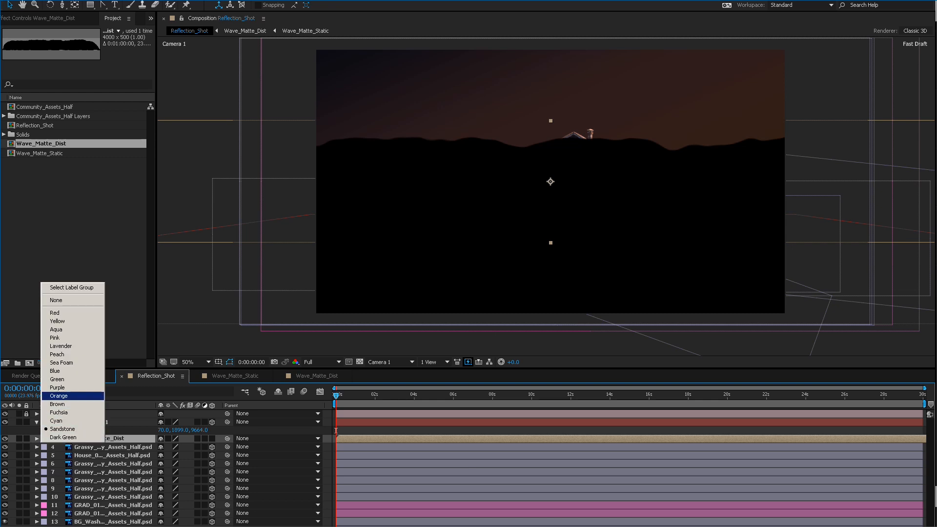
click(59, 396)
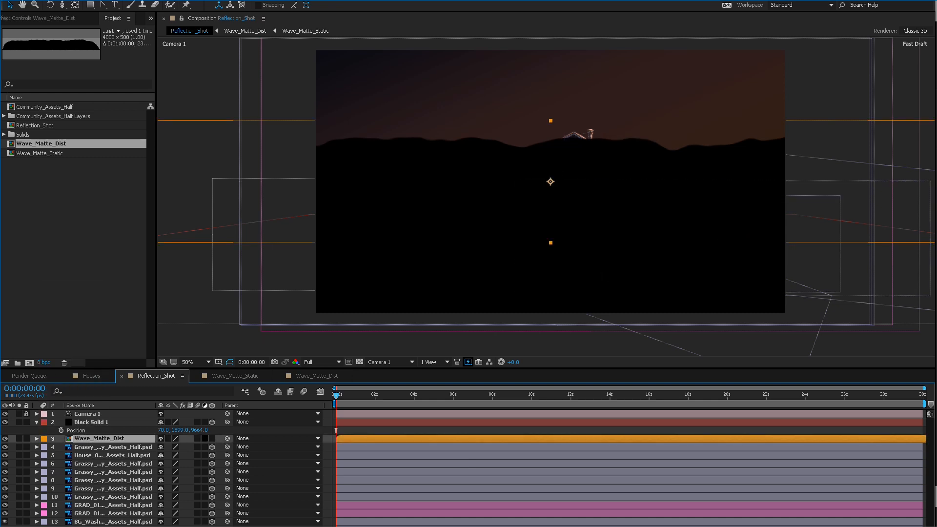
click(212, 438)
Position Wave_Matte_Dist at 960.0,1930.0,4954.0 along the foreground grass's lower edge and preview the shot with nothing selected.
key(p)
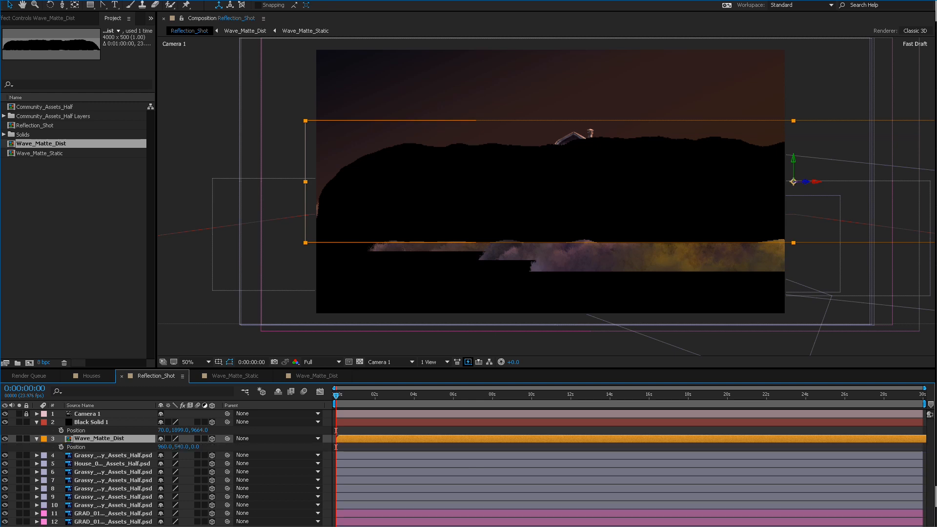
mouse_move(195, 447)
mouse_down()
mouse_move(547, 447)
mouse_move(188, 447)
mouse_up()
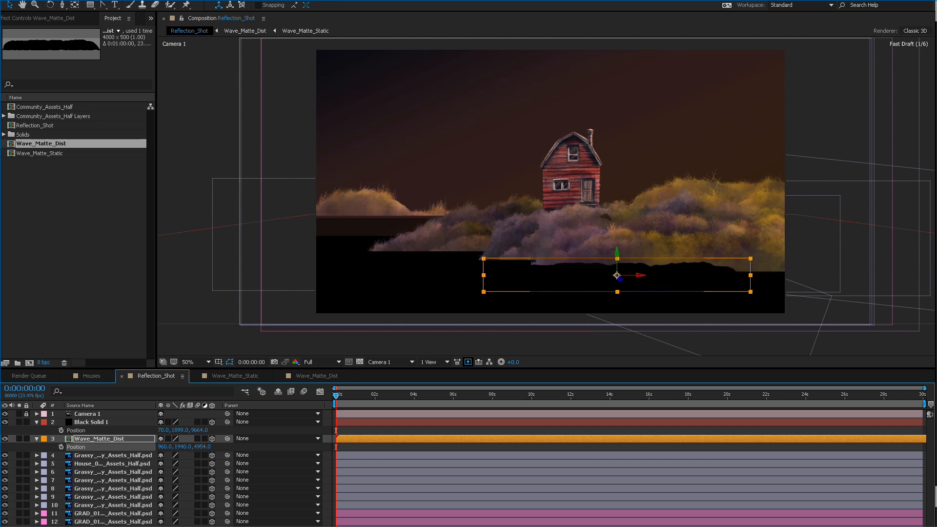
key(space)
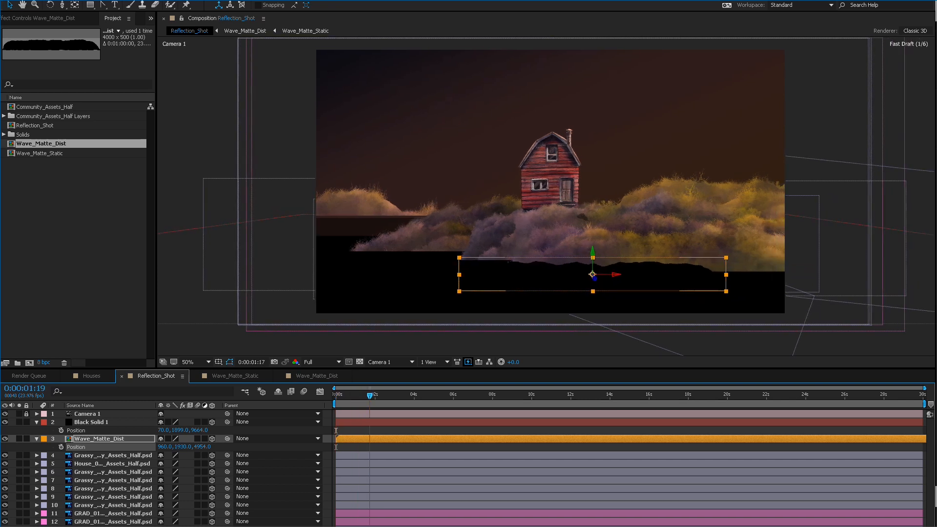
key(space)
key(ctrl+shift+a)
key(space)
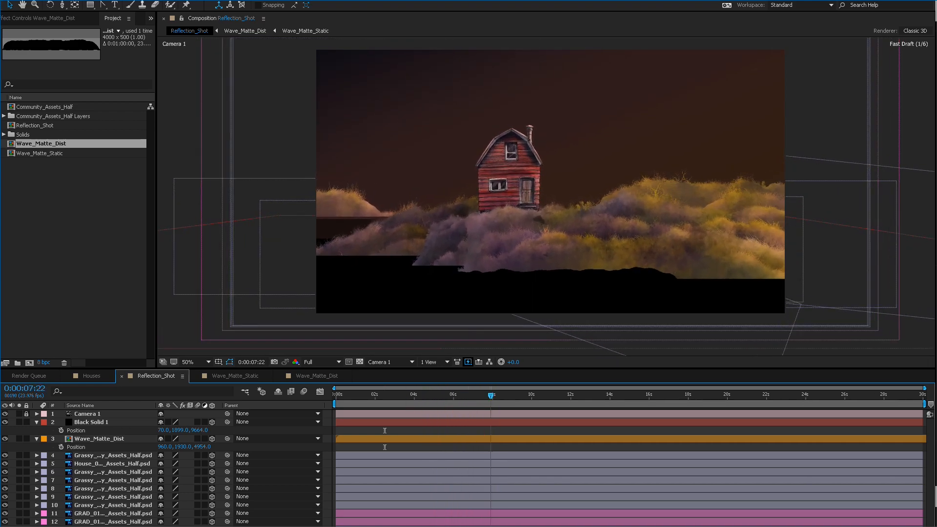
At 0:00:01:21, scale the Wave_Matte_Dist layer uniformly to 139%.
drag(491, 395, 372, 395)
click(99, 438)
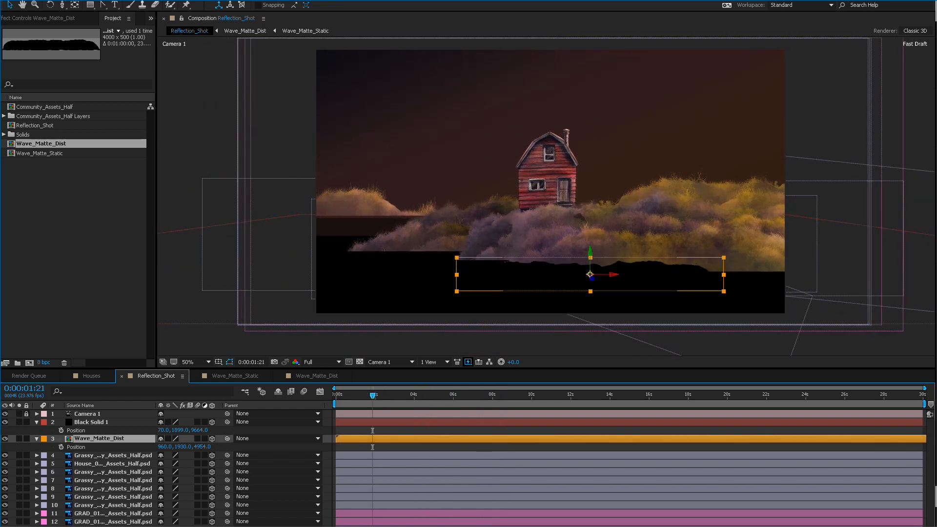
key(a)
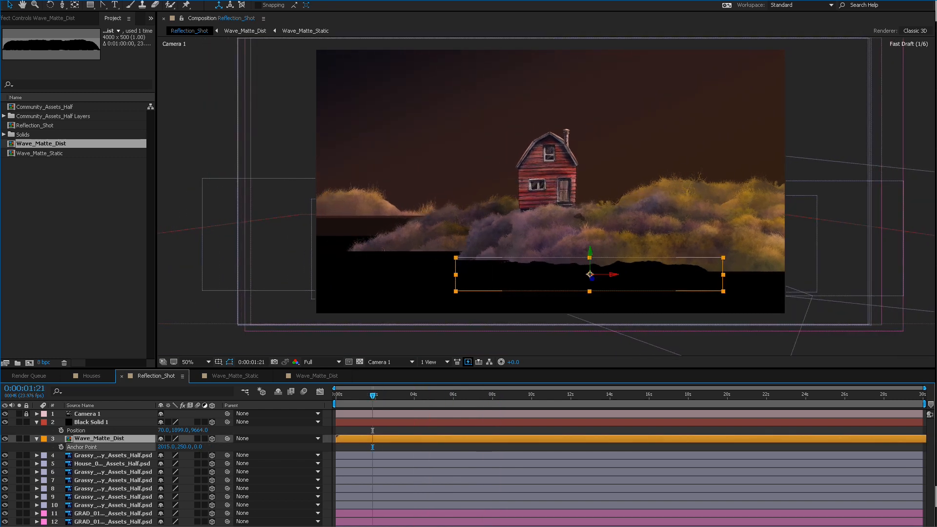
key(s)
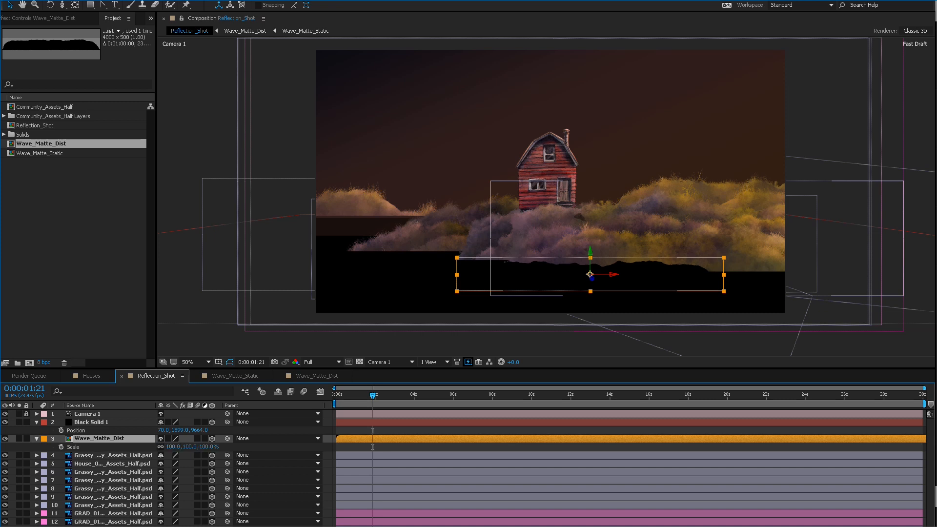
click(161, 446)
drag(171, 447, 192, 447)
key(ctrl+z)
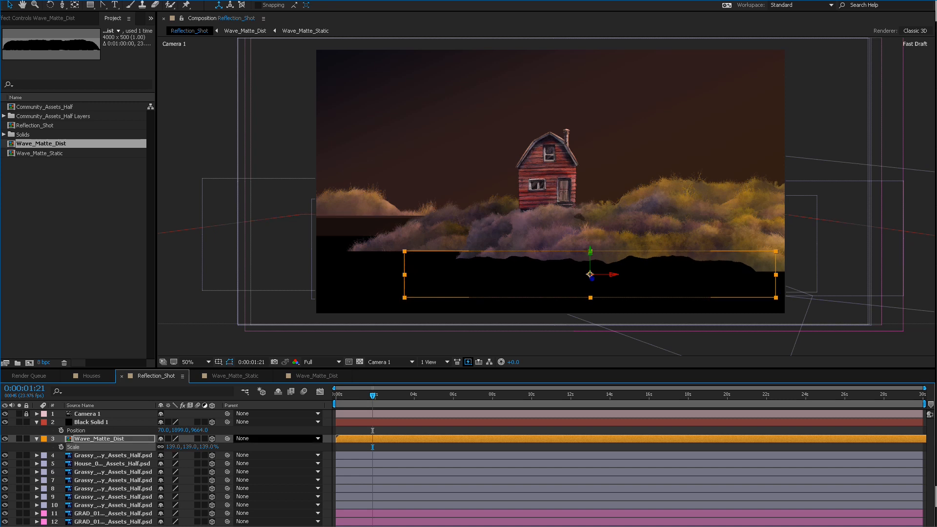
Set the Wave_Matte_Dist layer's Position to 960.0,1953.0,4910.0.
key(p)
click(202, 447)
text(49)
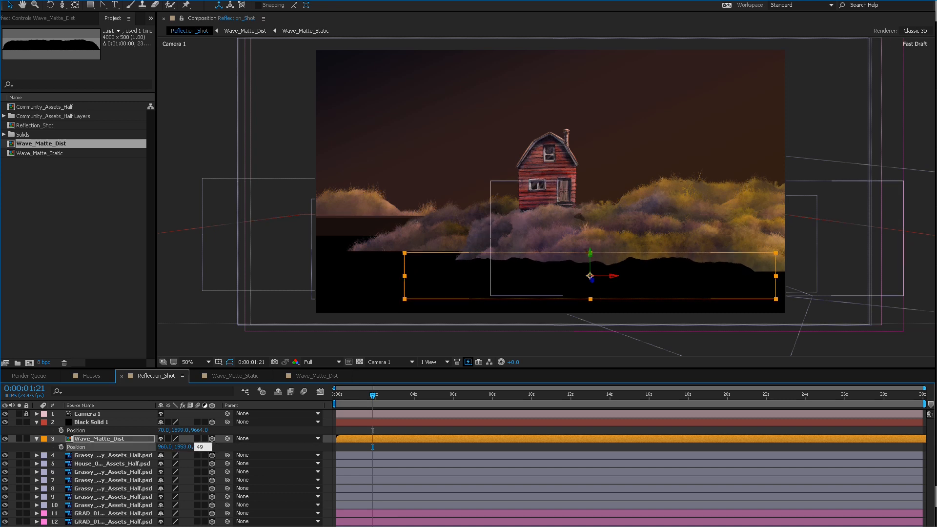
text(10)
key(Return)
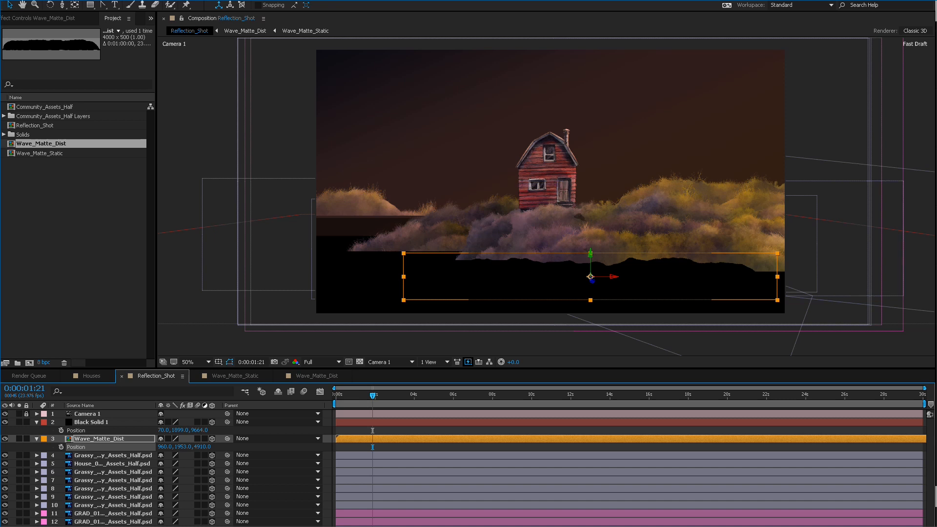
key(Return)
key(p)
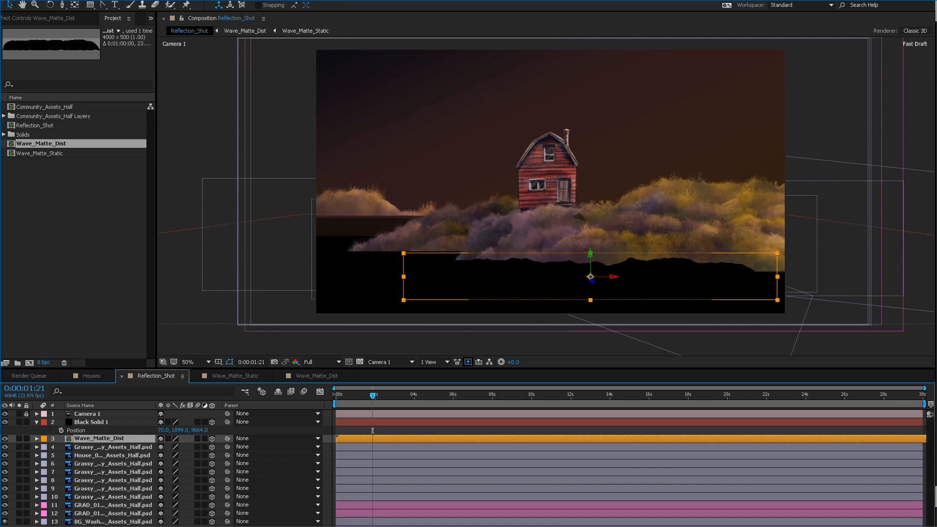
Duplicate Wave_Matte_Dist, shift the copy sideways to X position 2920.0, and preview the overlapping waves.
key(p)
key(ctrl+d)
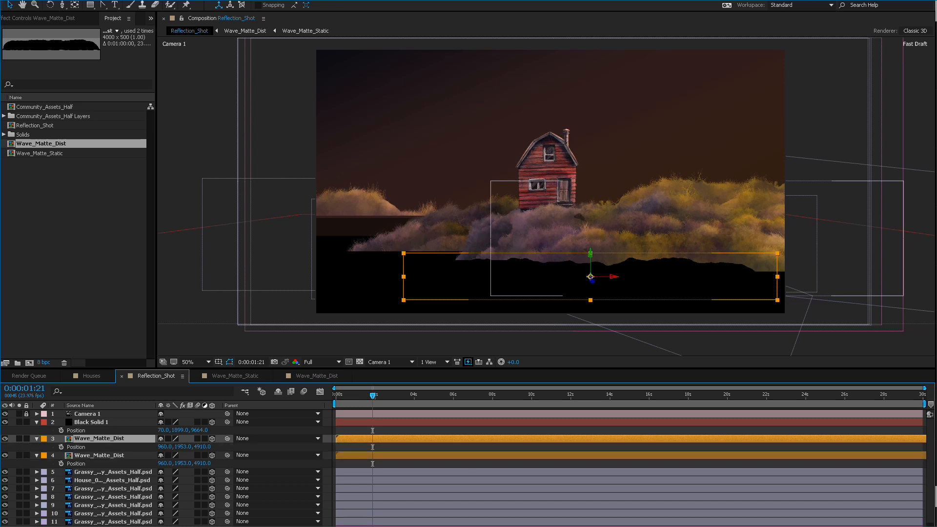
drag(165, 446, 250, 447)
drag(164, 447, 166, 447)
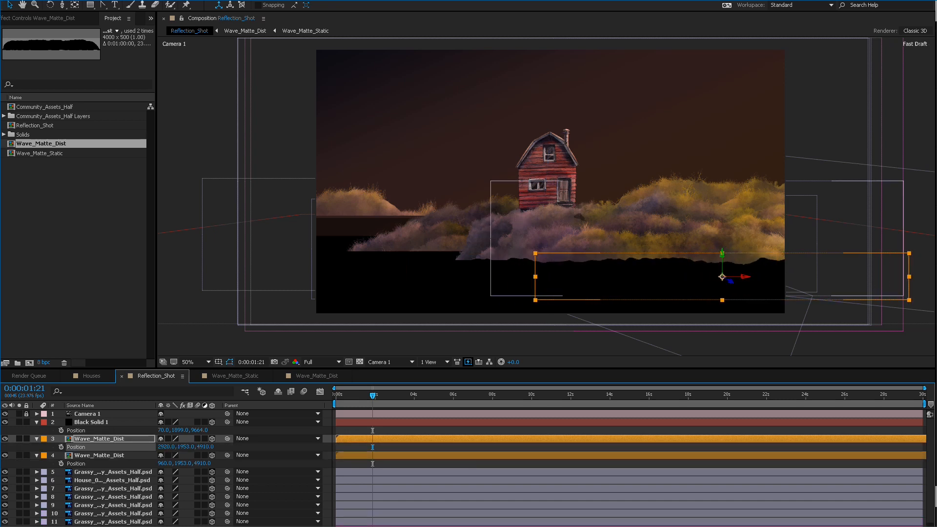
key(space)
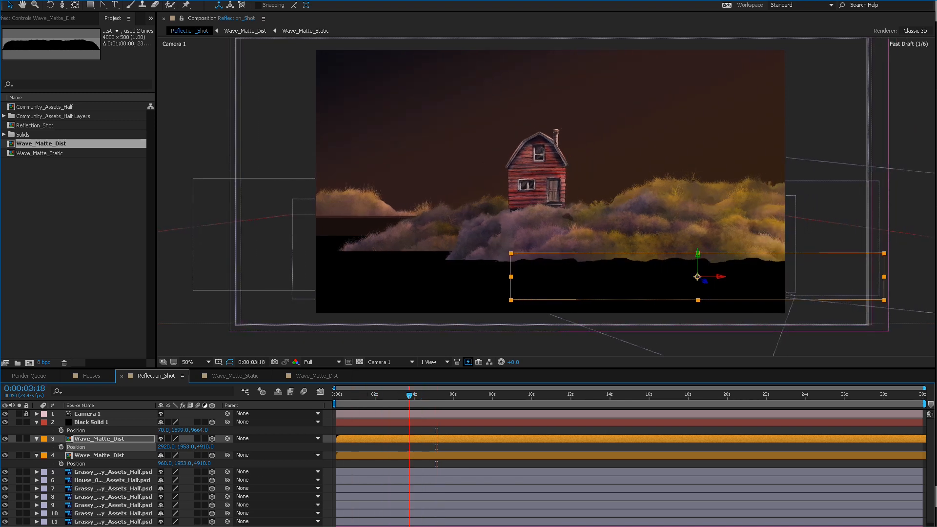
key(space)
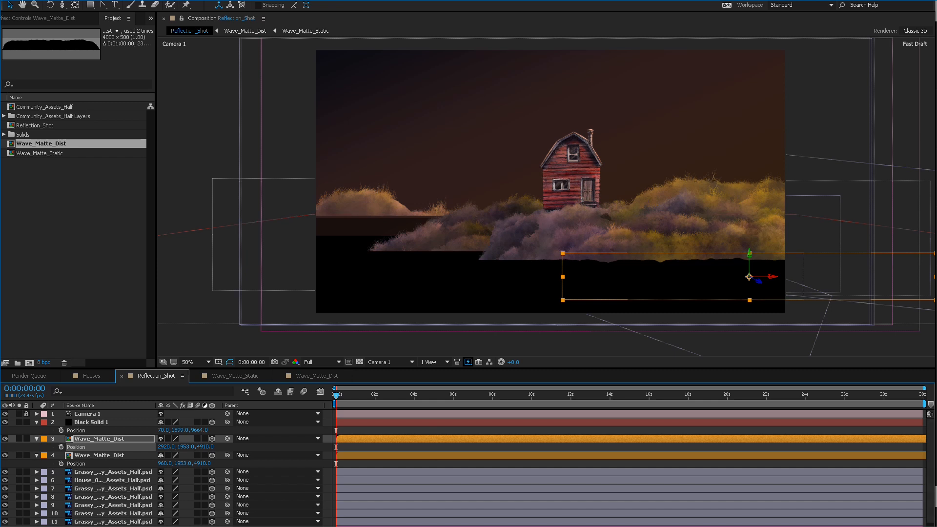
At 0:00:03:20, set the duplicated Wave_Matte_Dist layer's Z position to 4810.0.
drag(335, 395, 411, 395)
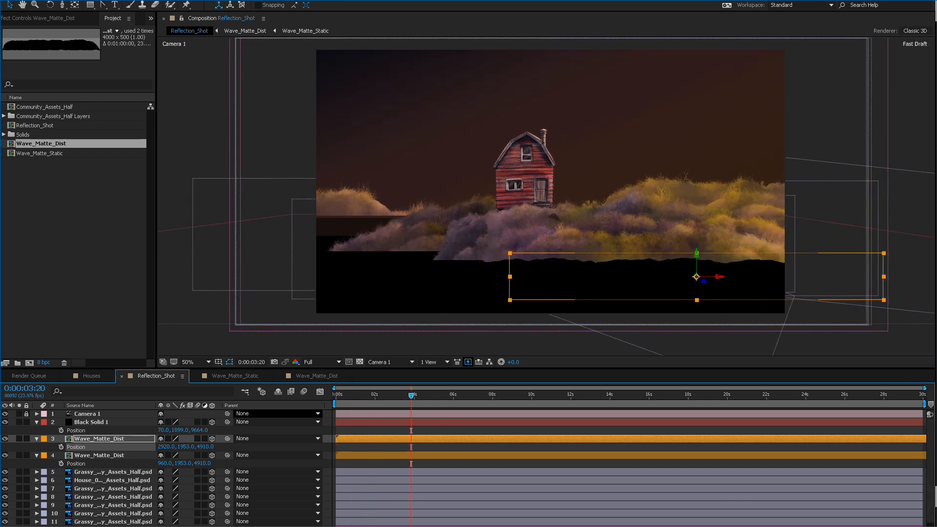
click(100, 455)
click(99, 438)
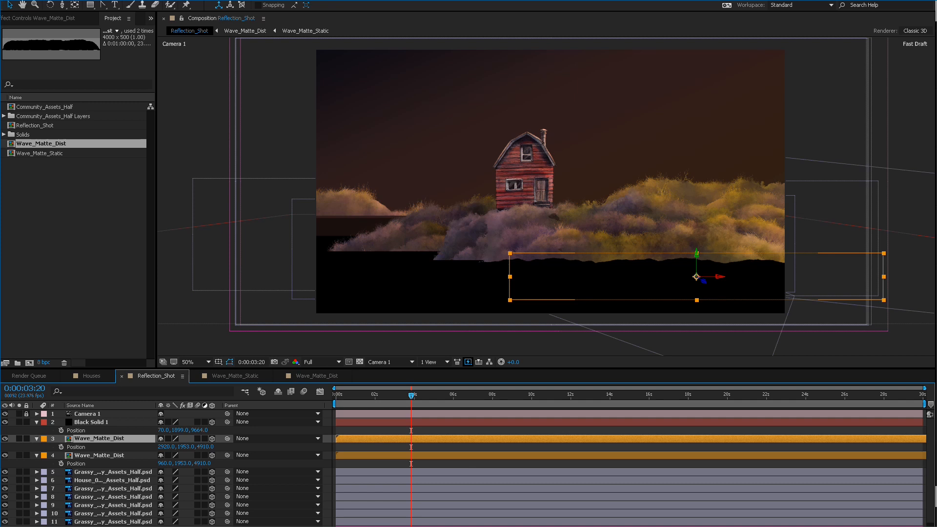
click(99, 455)
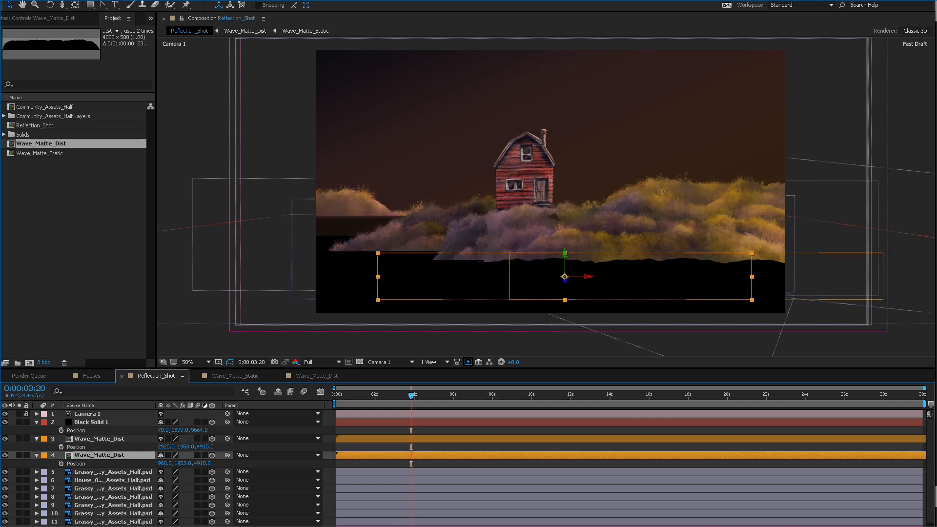
click(99, 438)
click(205, 447)
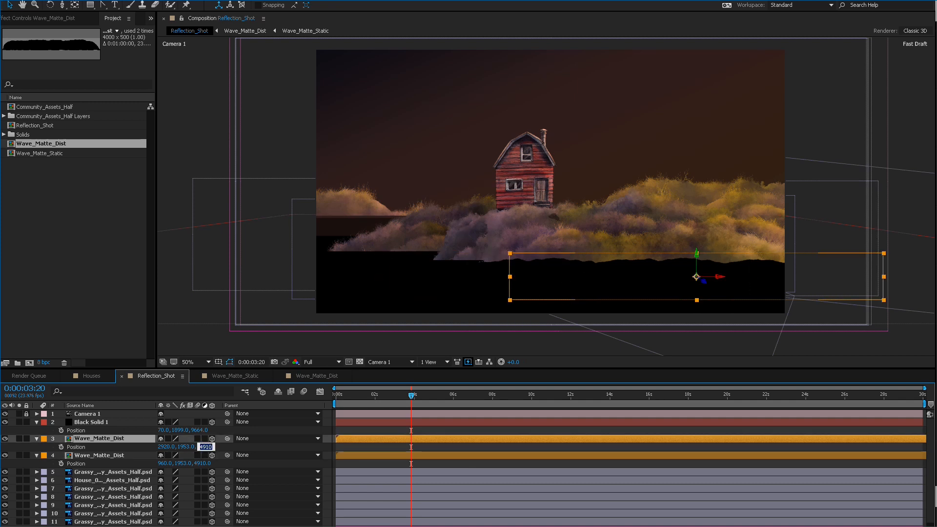
click(204, 447)
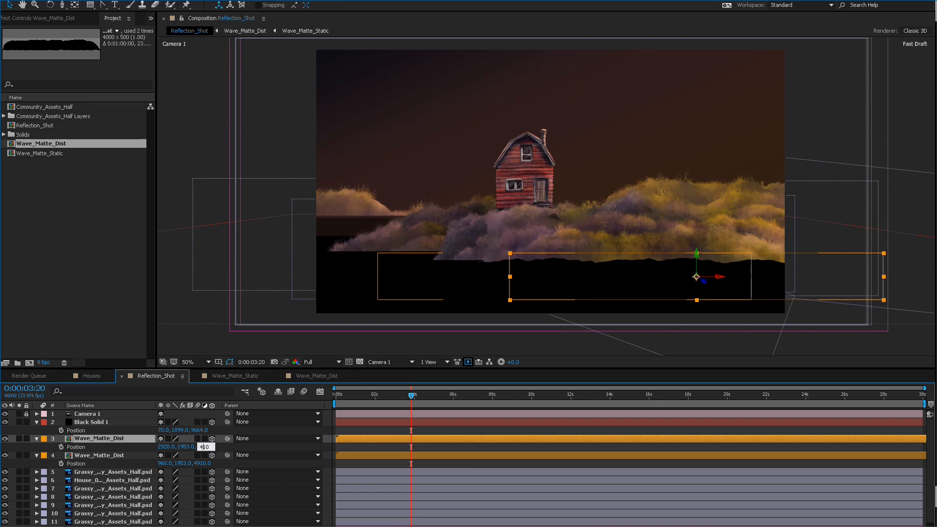
key(Return)
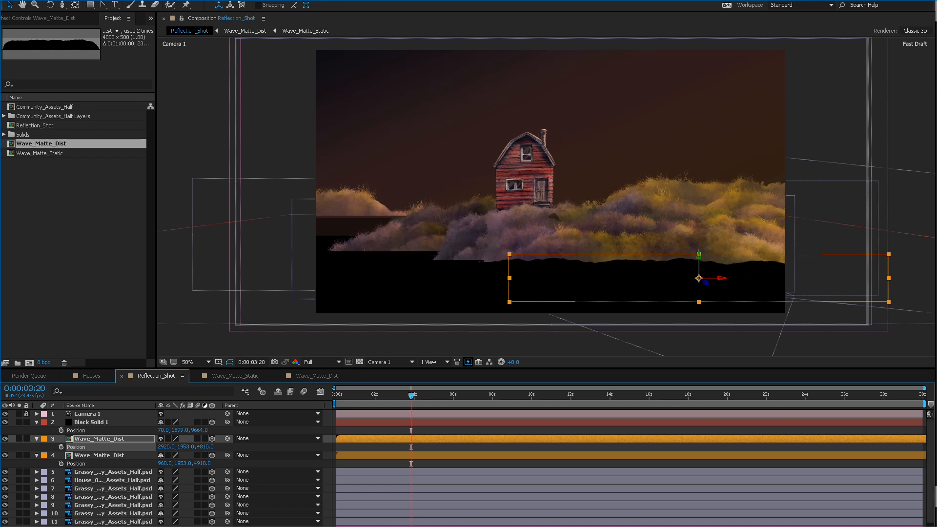
Move both GRAD_01 layers directly below the two wave mattes and reveal their Position properties.
scroll(112, 478, down, 3)
click(112, 505)
shift+click(112, 513)
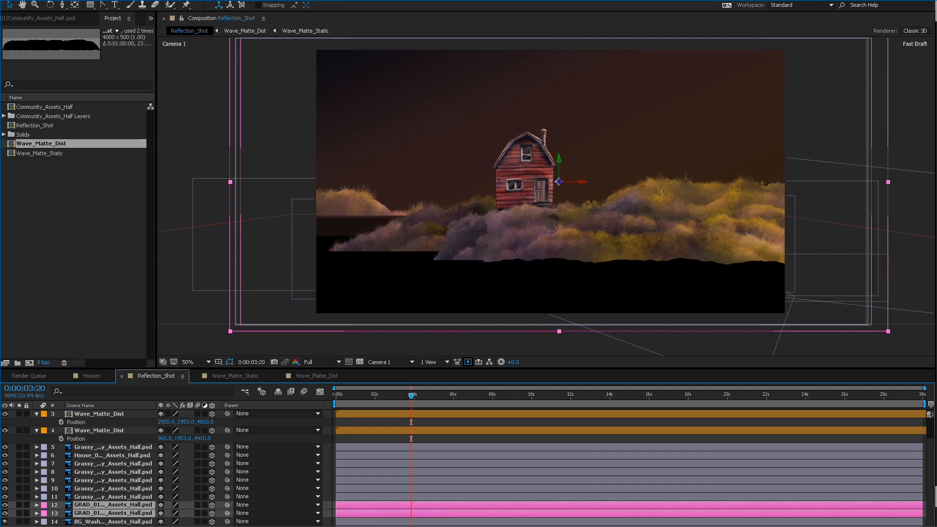
drag(112, 514, 112, 442)
key(p)
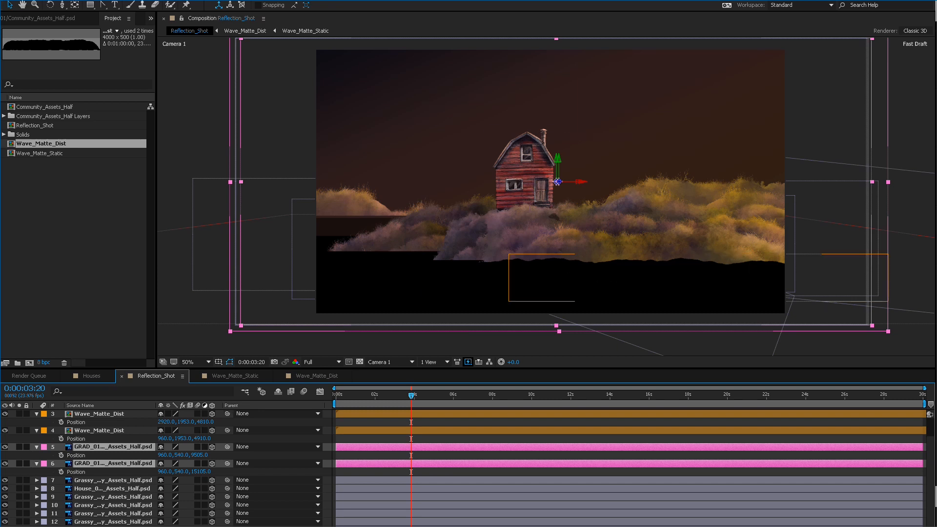
Select the upper Wave_Matte_Dist layer and check the wave edge at 0:00:06:18.
click(99, 414)
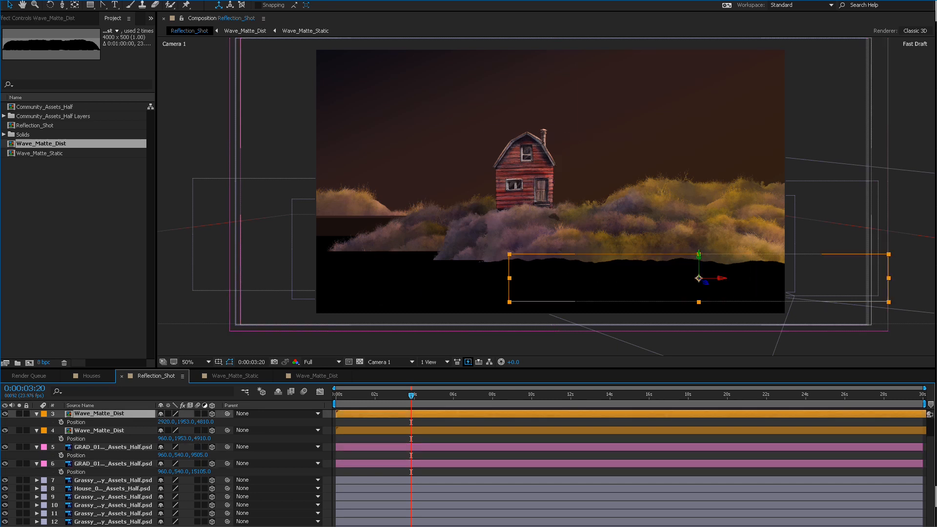
scroll(469, 469, up, 2)
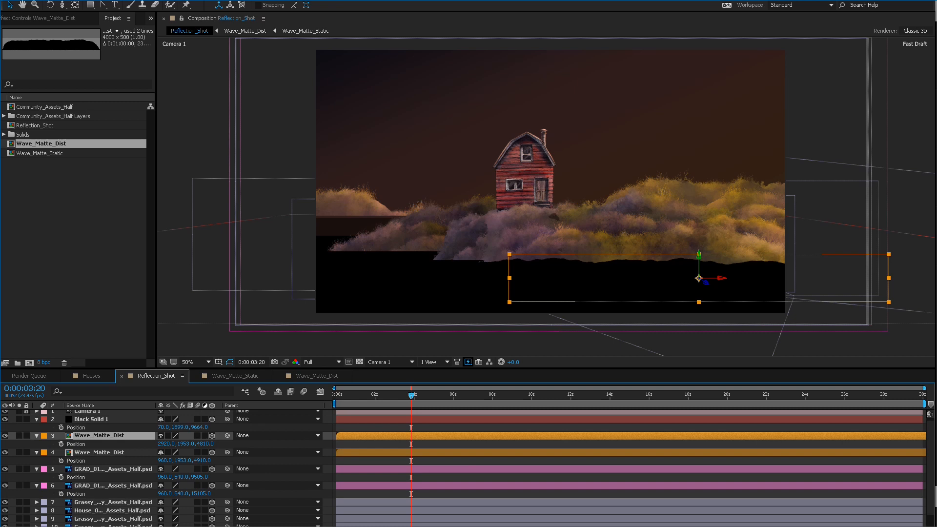
drag(411, 395, 468, 395)
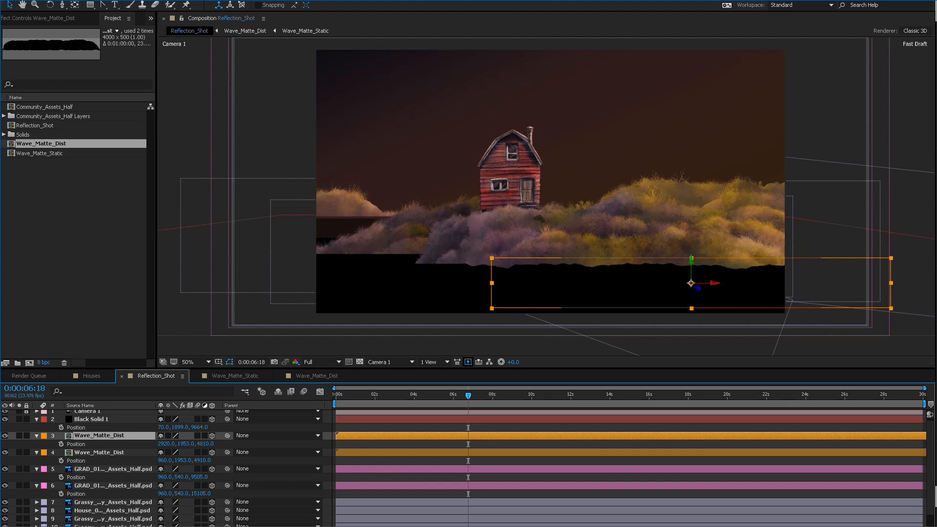
At 0:00:06:09, duplicate the upper Wave_Matte_Dist layer and shift the copy sideways to X position -944.0.
mouse_move(467, 395)
mouse_down()
mouse_move(388, 395)
mouse_move(460, 395)
mouse_up()
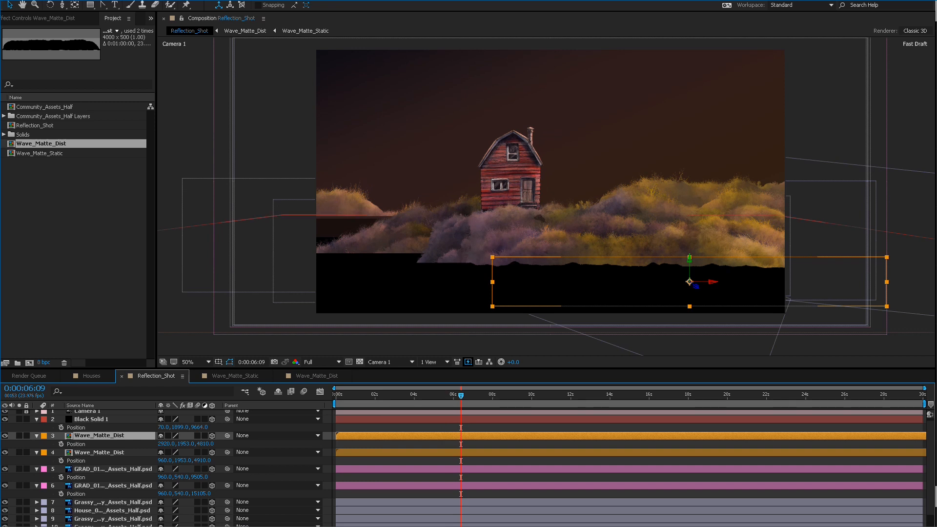
key(ctrl+d)
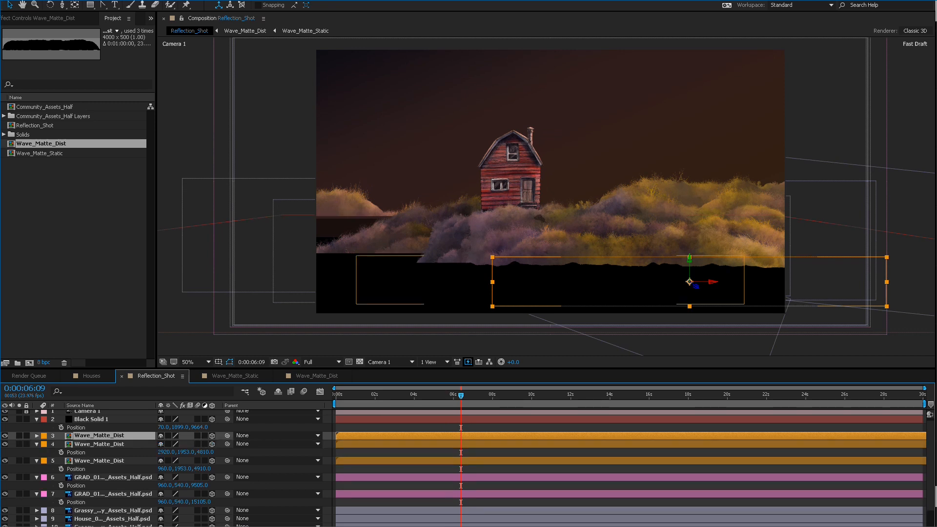
key(p)
drag(163, 444, 2, 444)
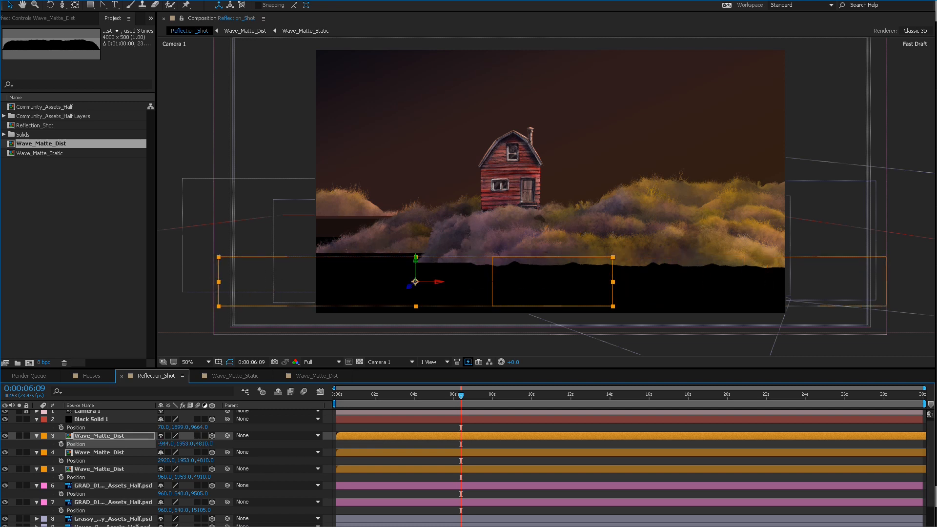
Hide Black Solid 1 and, at the first frame, move the new wave copy to X position -1844.0 and Z position 5096.0.
click(5, 419)
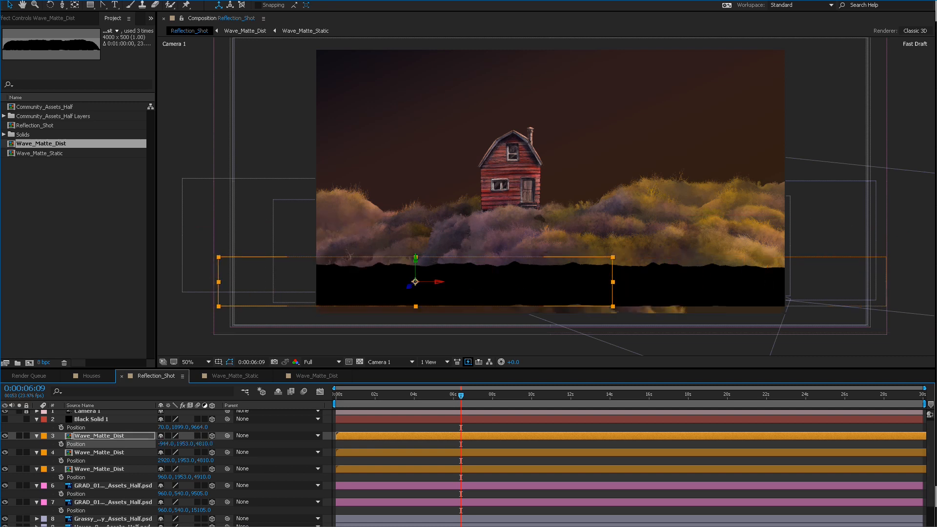
key(space)
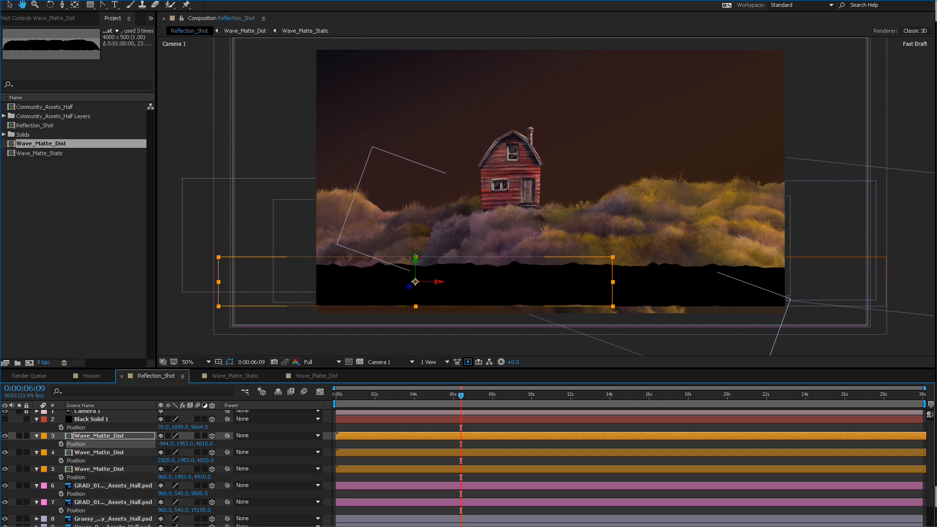
drag(461, 395, 335, 395)
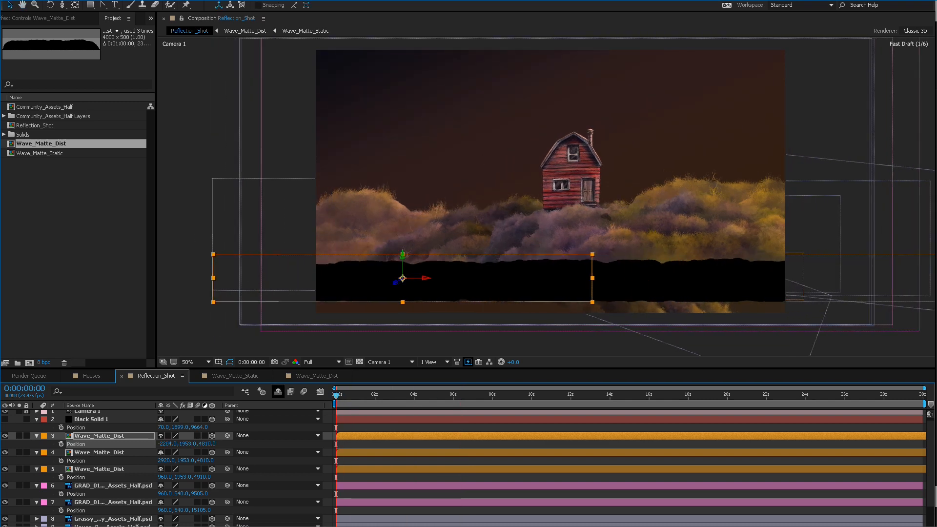
drag(168, 443, 317, 443)
drag(207, 443, 244, 443)
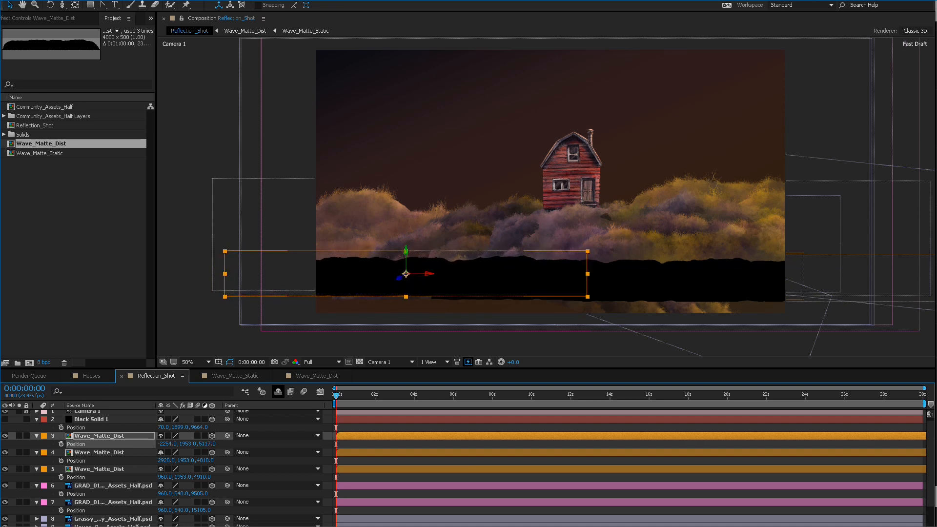
drag(166, 443, 216, 443)
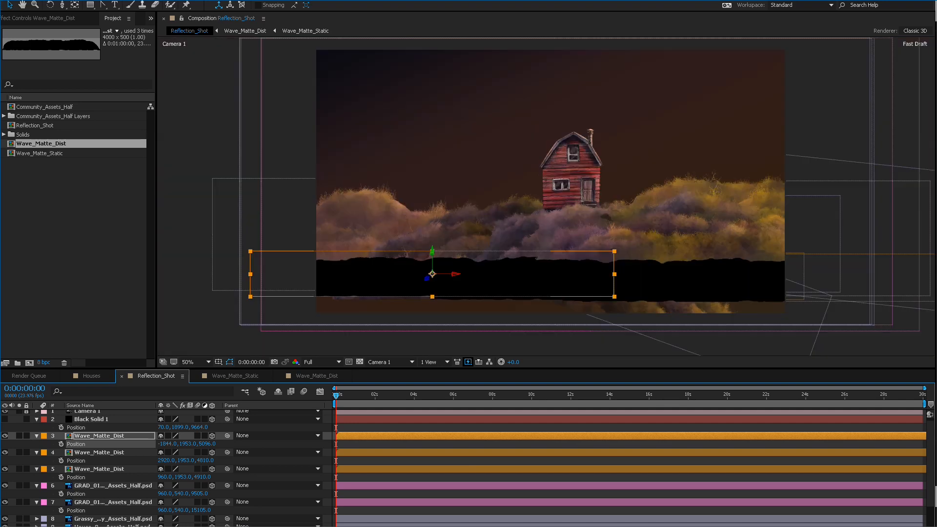
Set the top Wave_Matte_Dist copy's Z position to 5010, checking how its edge meets the neighbouring wave.
scroll(526, 250, up, 2)
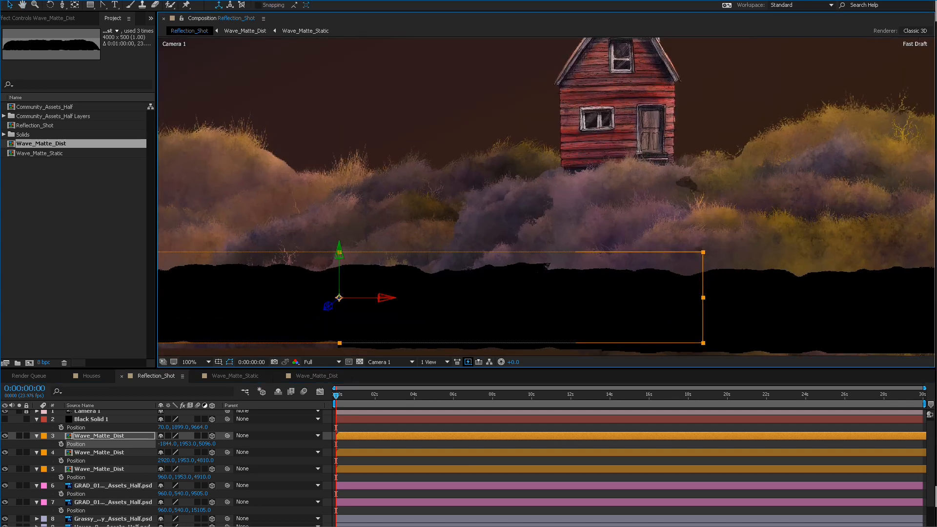
mouse_move(210, 443)
mouse_down()
mouse_move(71, 444)
mouse_move(254, 444)
mouse_move(212, 444)
mouse_up()
click(207, 444)
text(508)
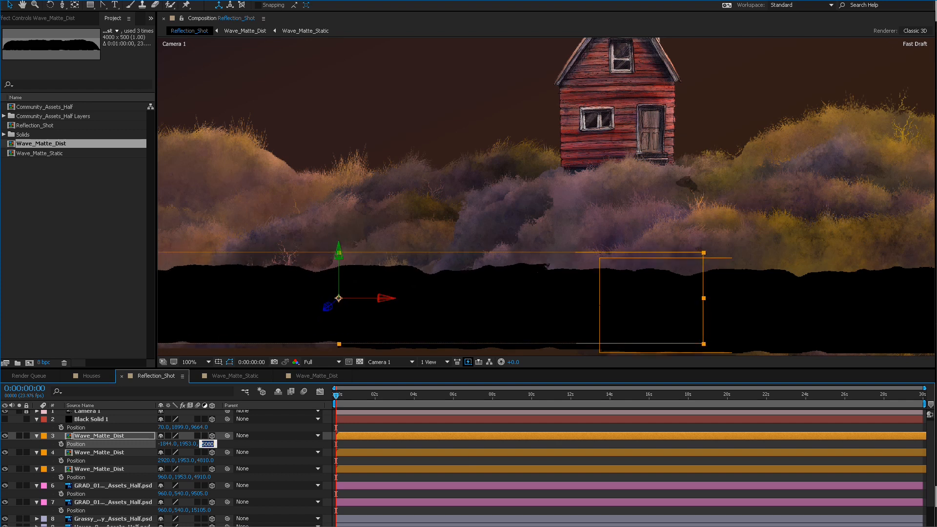
text(0)
key(Return)
click(207, 443)
text(501)
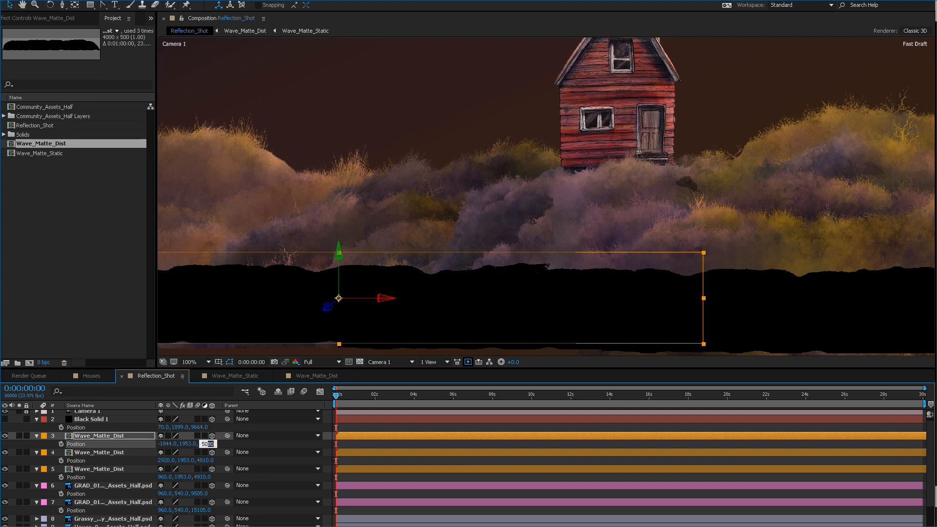
key(Return)
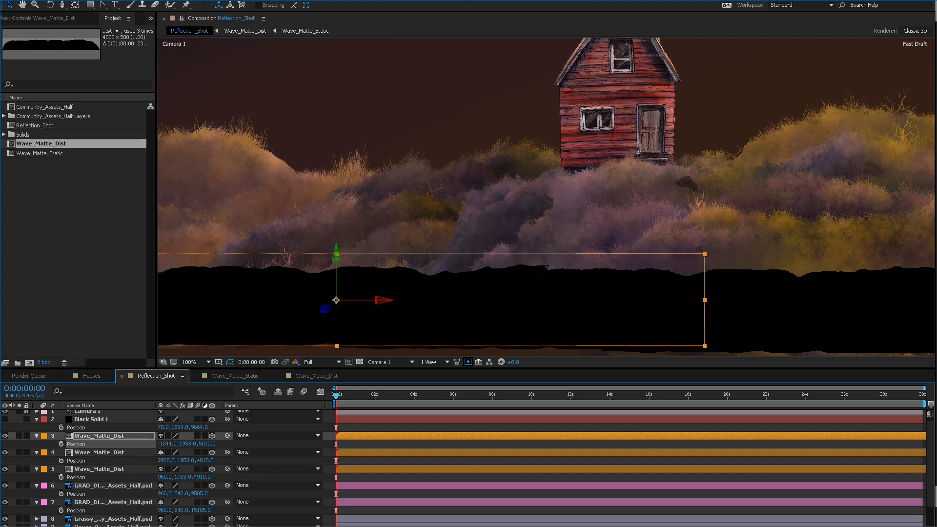
key(comma)
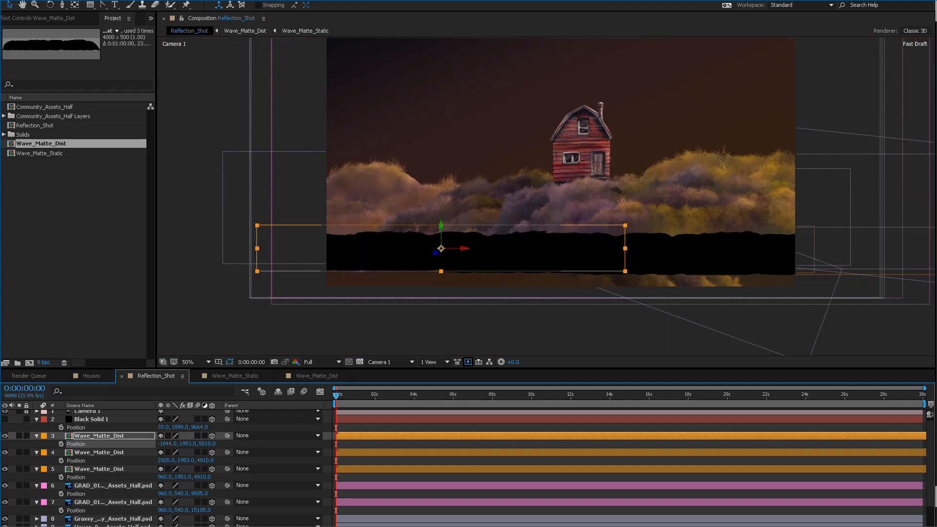
Preview the overlapping waves and set the opacity of all three Wave_Matte_Dist layers to 50% at 0:00:00:13.
click(99, 436)
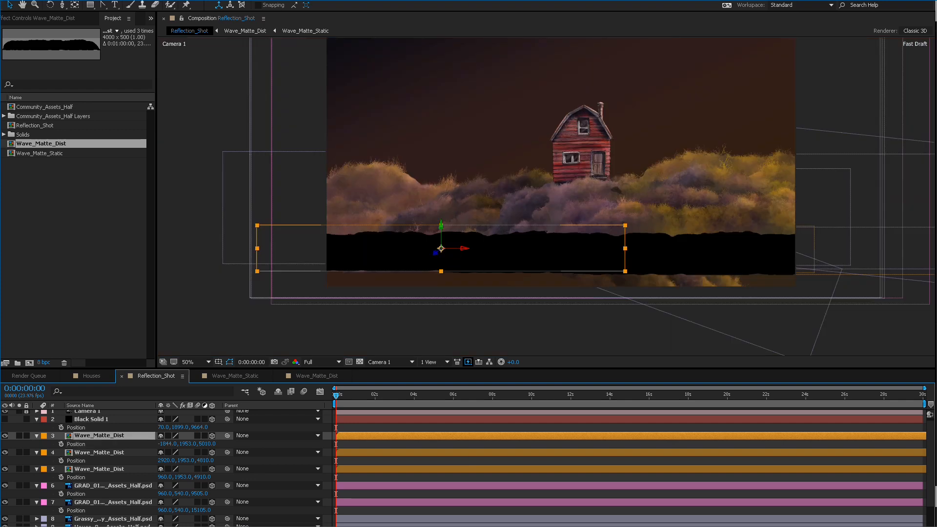
key(space)
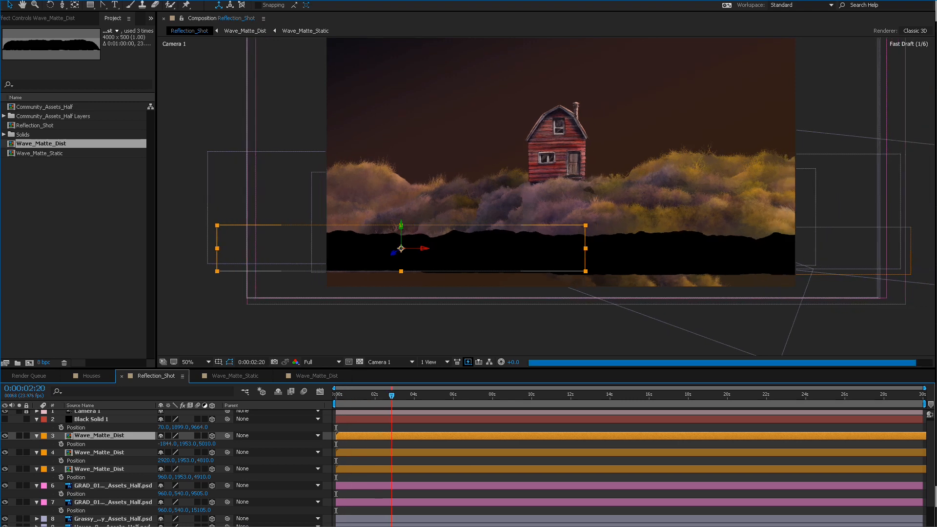
drag(480, 395, 347, 395)
shift+click(100, 469)
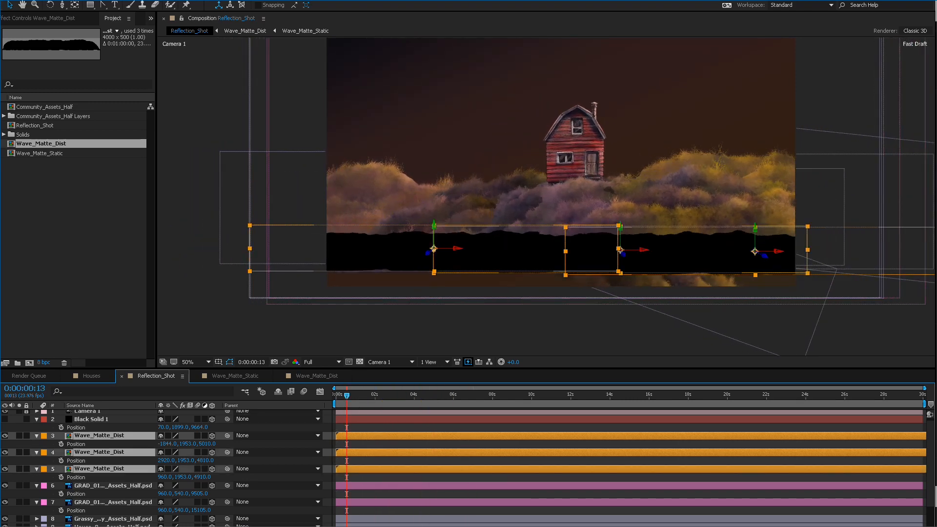
key(t)
drag(165, 444, 140, 444)
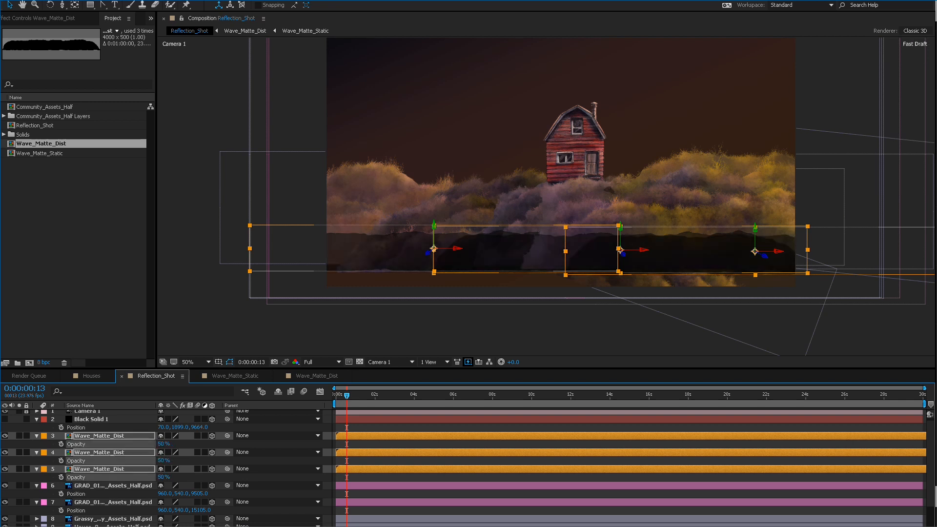
key(ctrl+Up)
key(ctrl+Down)
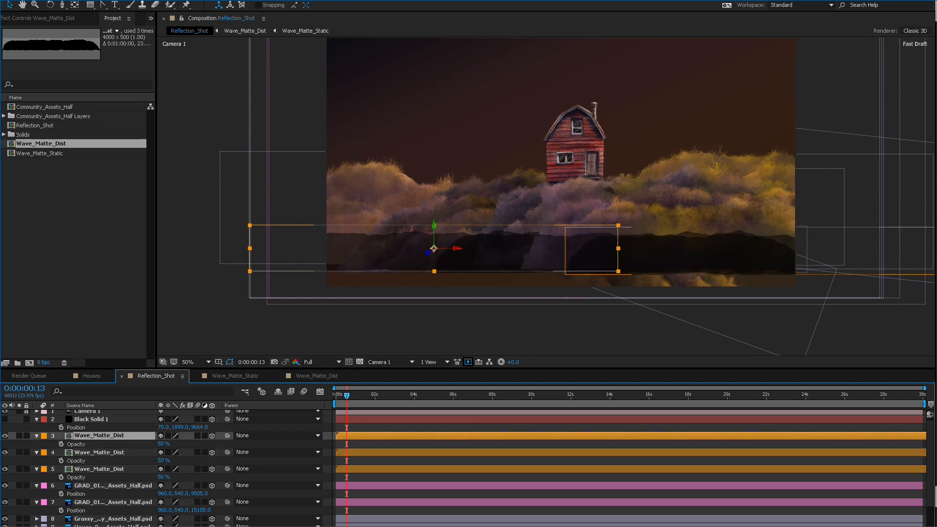
key(ctrl+shift+Down)
key(ctrl+shift+Down)
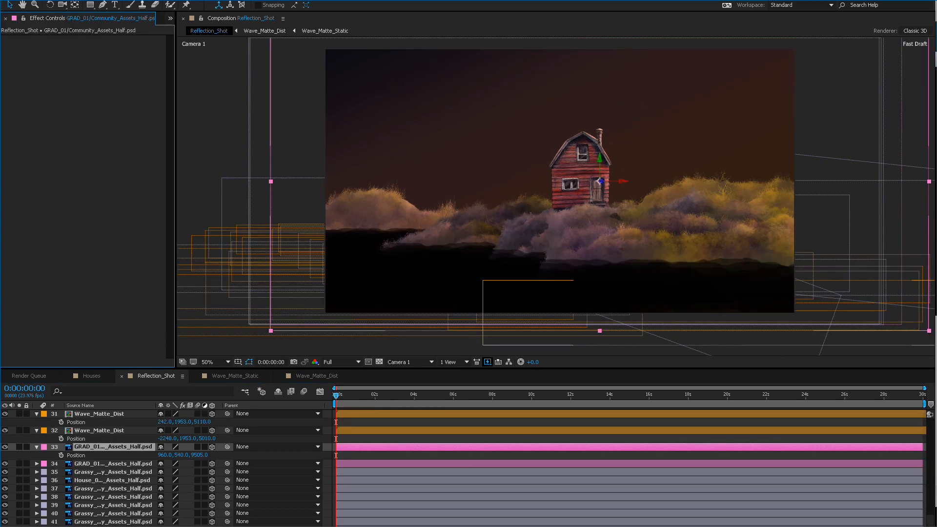
Examine the layered wave planes from Custom View 1, orbiting around the scene in wireframe preview.
click(410, 361)
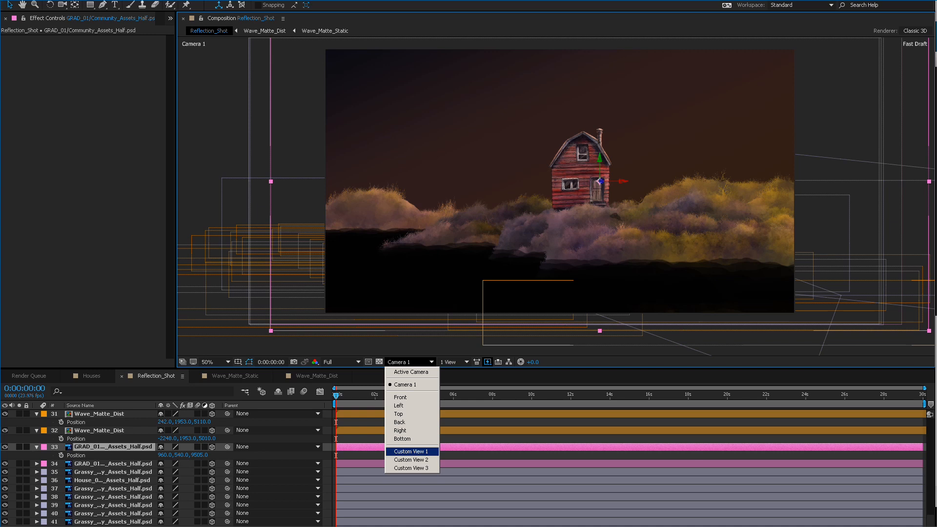
click(411, 451)
key(c)
drag(497, 210, 628, 244)
click(488, 362)
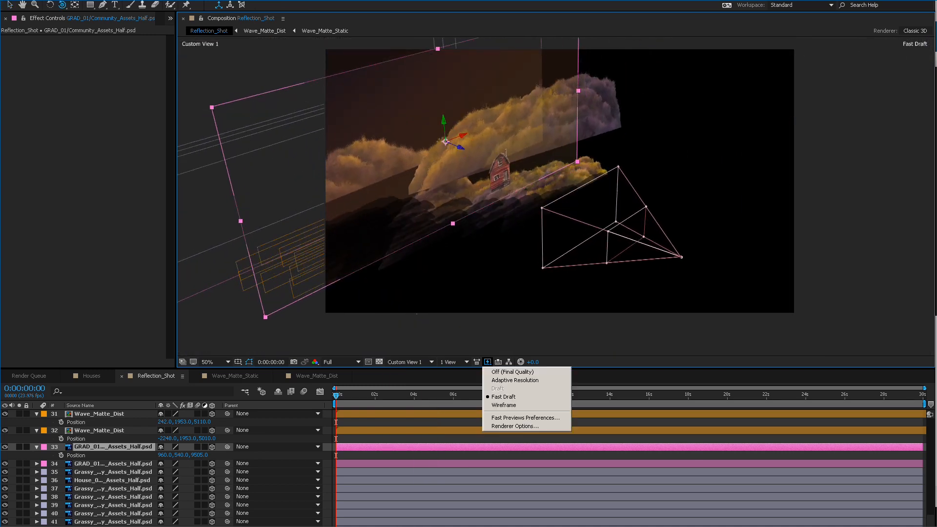
click(498, 405)
drag(498, 196, 500, 239)
Set the fast preview mode to Adaptive Resolution and play back the shot through Camera 1.
click(488, 362)
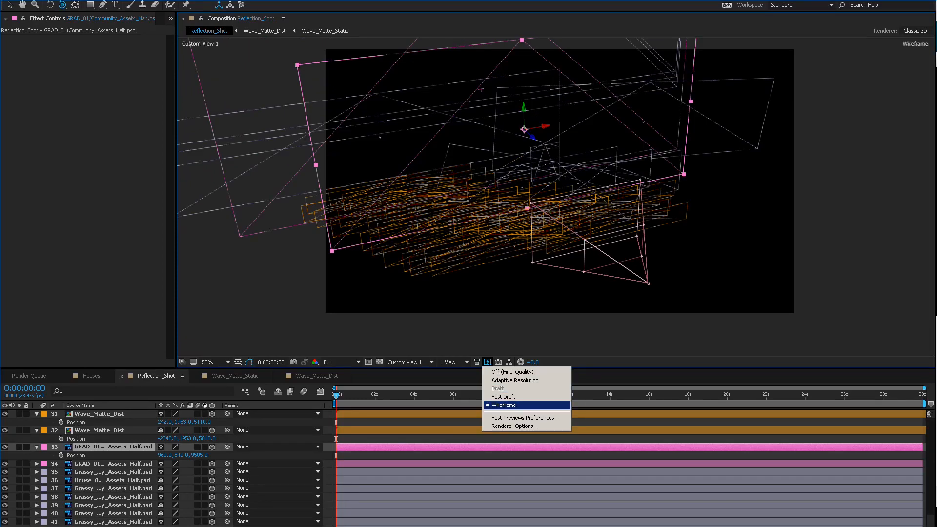
click(514, 380)
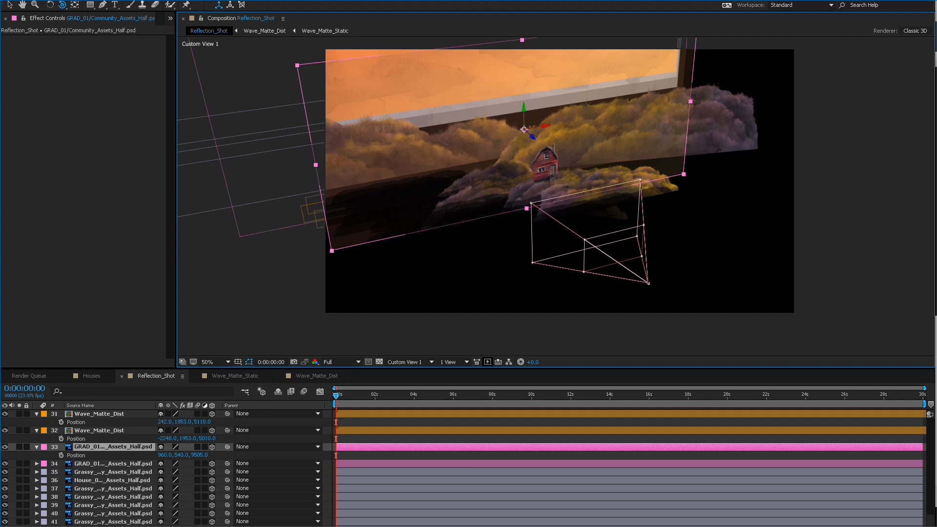
drag(529, 210, 507, 261)
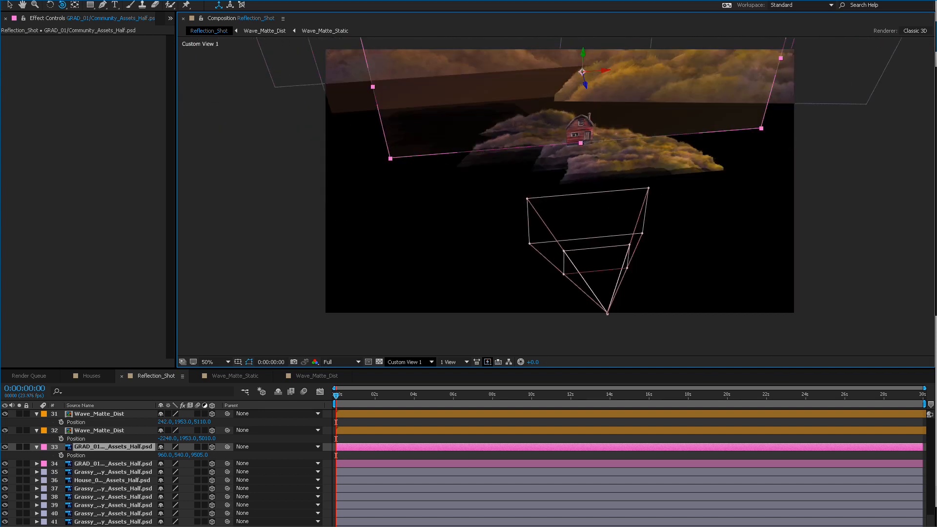
click(409, 362)
click(409, 384)
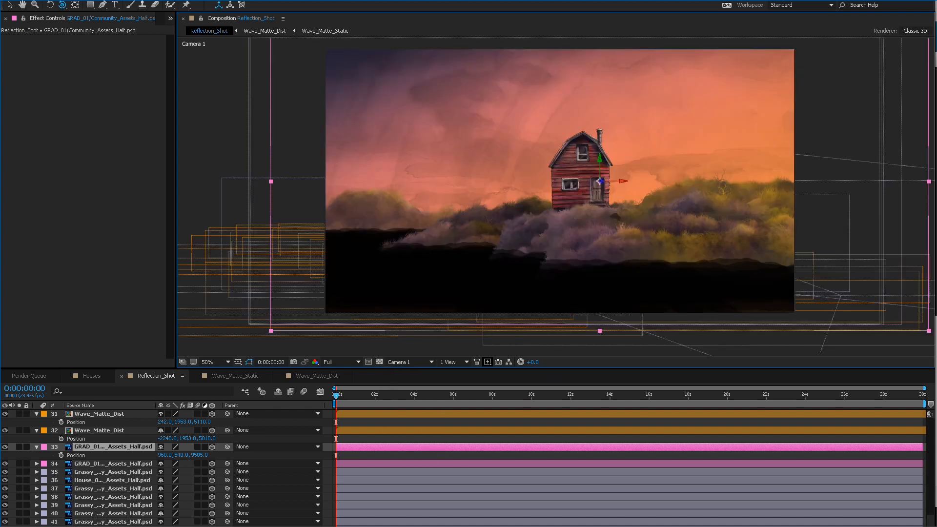
key(space)
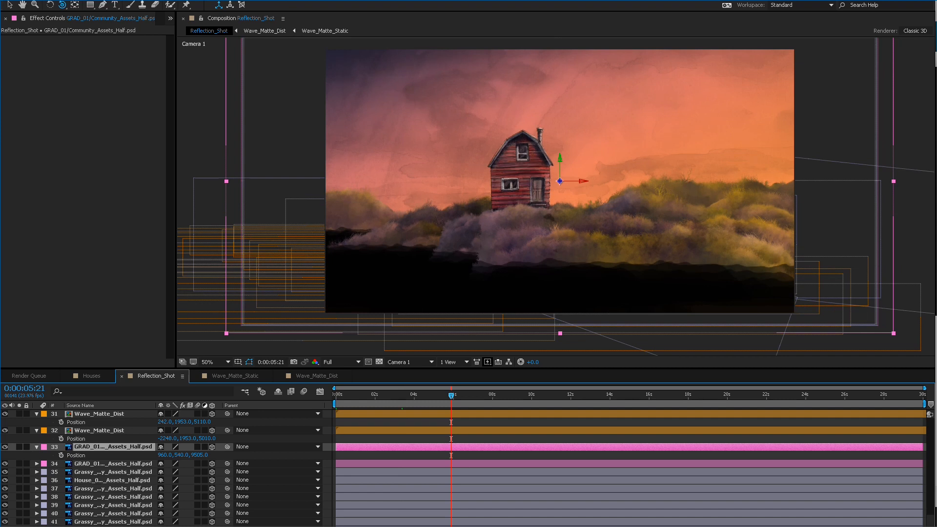
key(space)
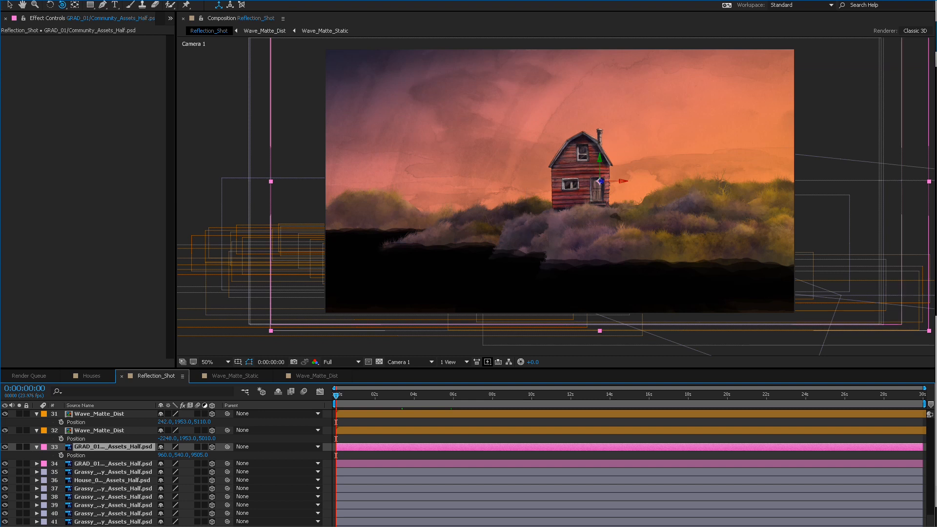
Move the Wave_Matte_Dist copy at layer 15 to X position -5118.0 and Z position 9710.0.
click(99, 430)
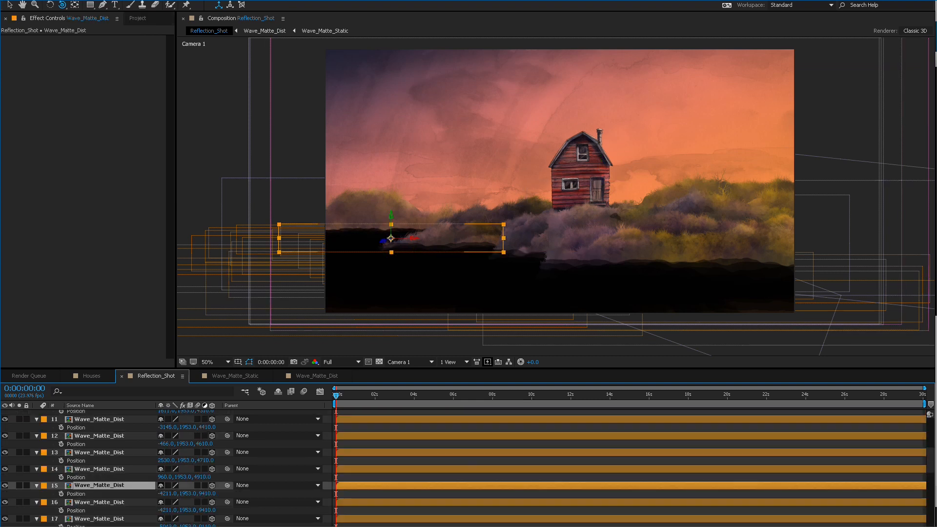
click(207, 494)
text(7)
key(Return)
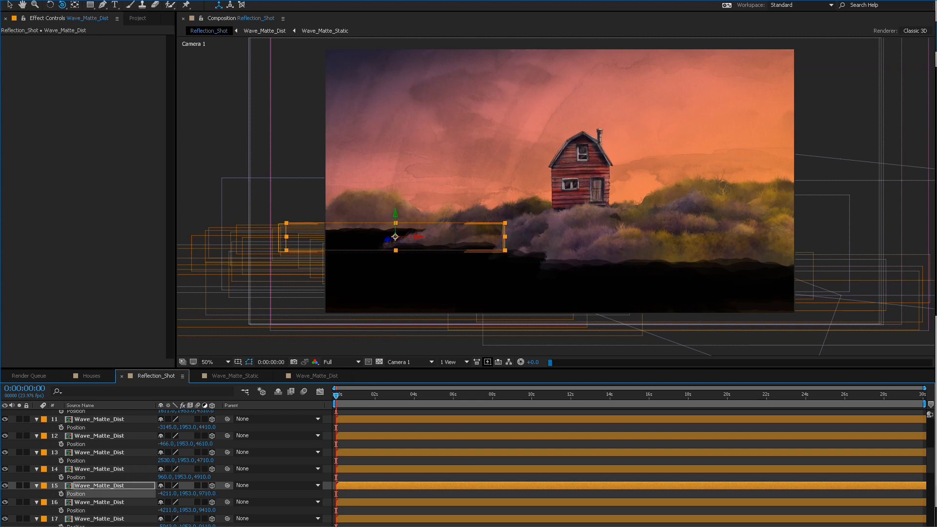
drag(167, 493, 6, 494)
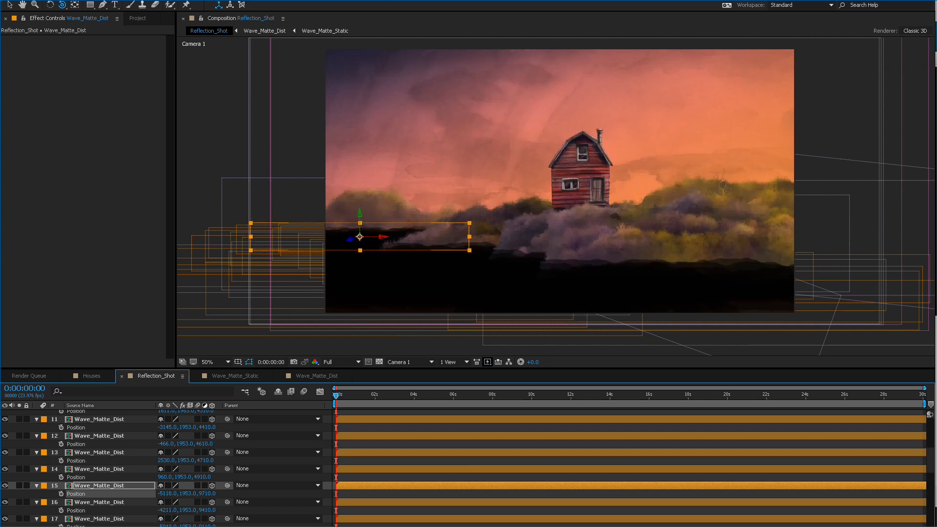
Duplicate the layer 15 wave matte and set the copy's Z position to 10010.
key(ctrl+d)
key(p)
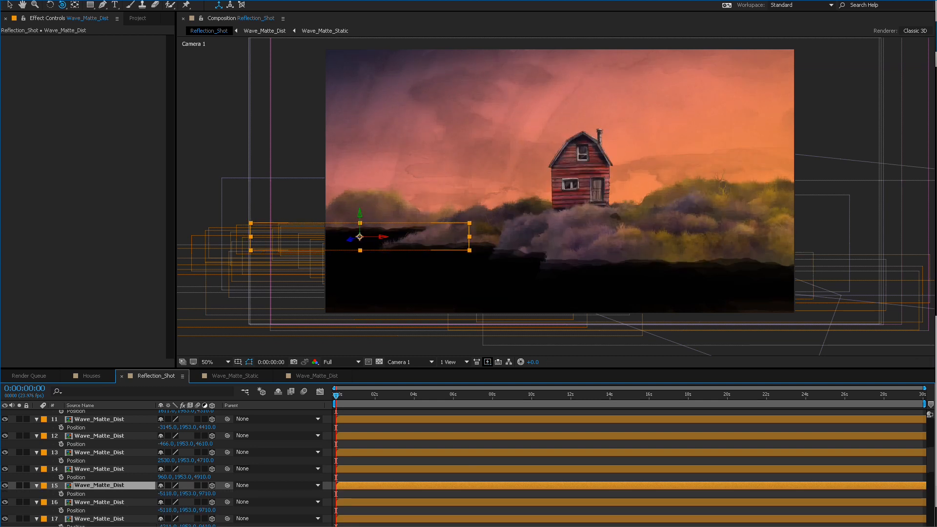
click(208, 494)
text(1010)
key(Return)
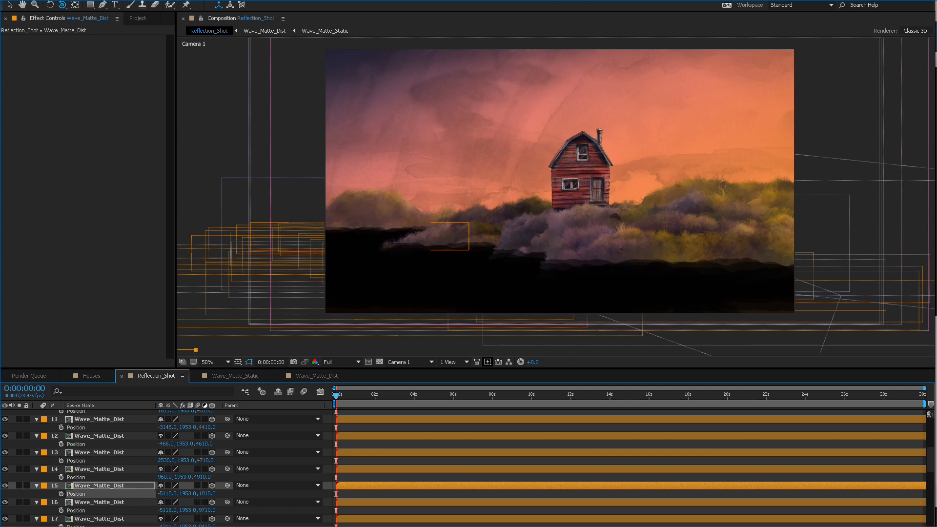
click(207, 494)
text(10010)
key(Return)
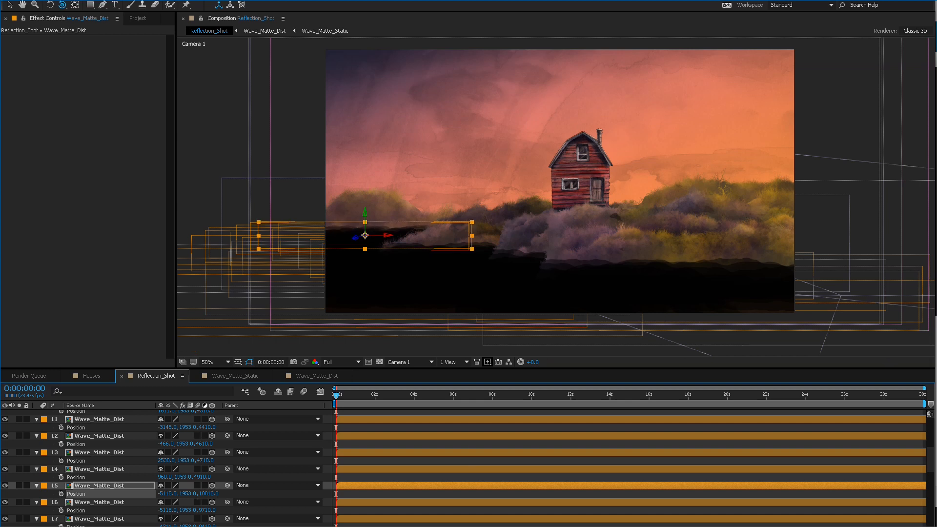
Shift the newest wave copy sideways to X position -4540.0 and duplicate it again.
drag(167, 494, 420, 494)
drag(168, 494, 178, 494)
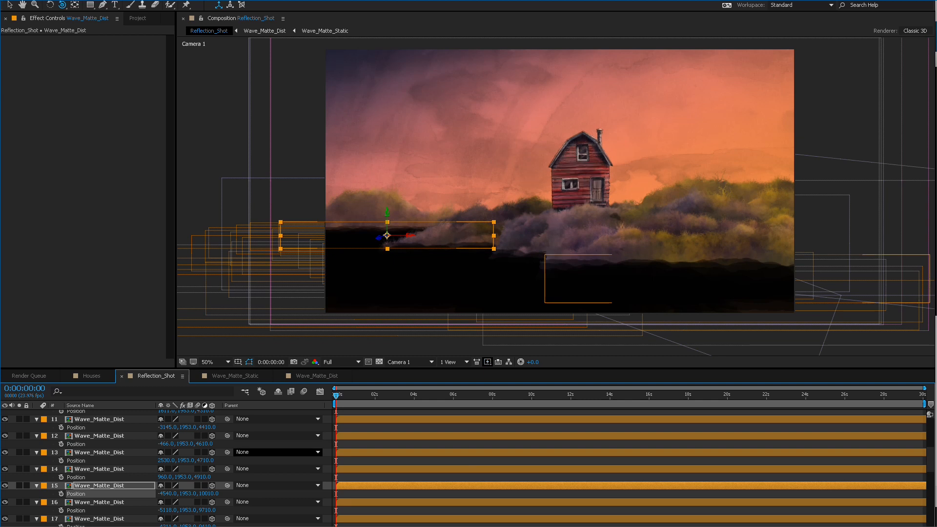
key(ctrl+d)
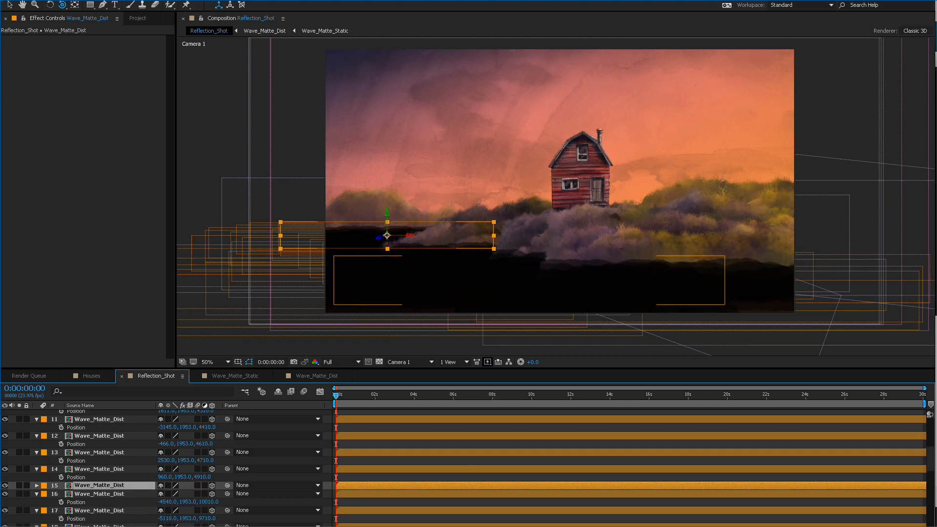
Set the newest Wave_Matte_Dist copy's Z position to 10510 and shift it sideways to X position -5540.0.
key(p)
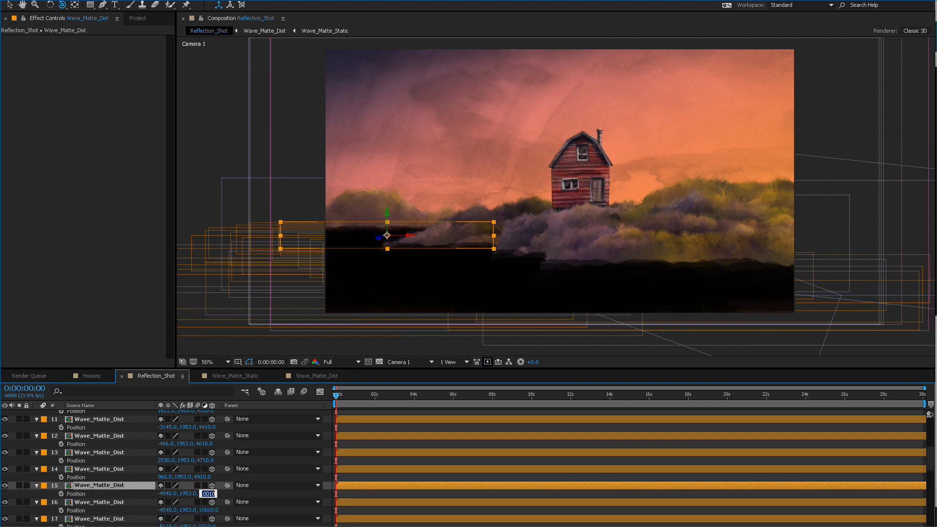
key(BackSpace)
text(5)
key(Return)
drag(169, 494, 120, 494)
Duplicate the layer 15 wave matte, set the copy's Z position to 11010 and shift it sideways.
key(ctrl+d)
key(p)
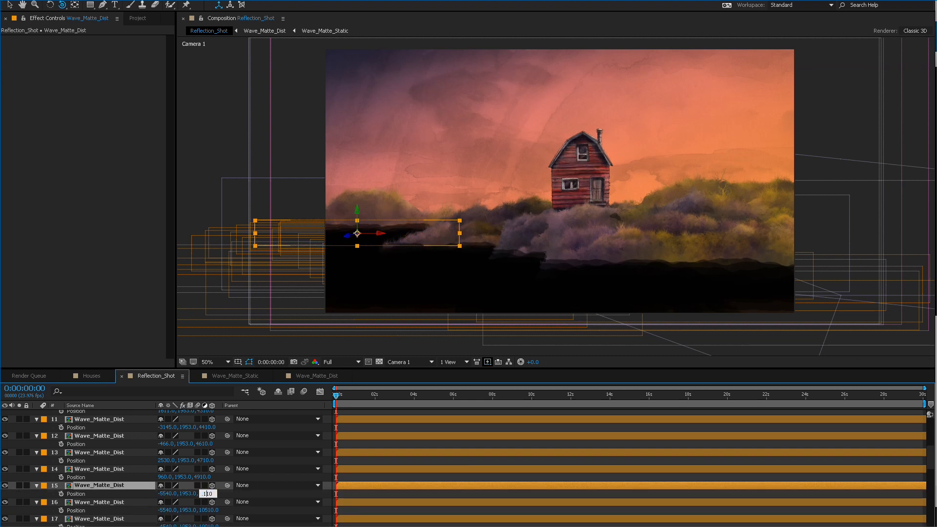
click(208, 494)
text(11010)
key(Return)
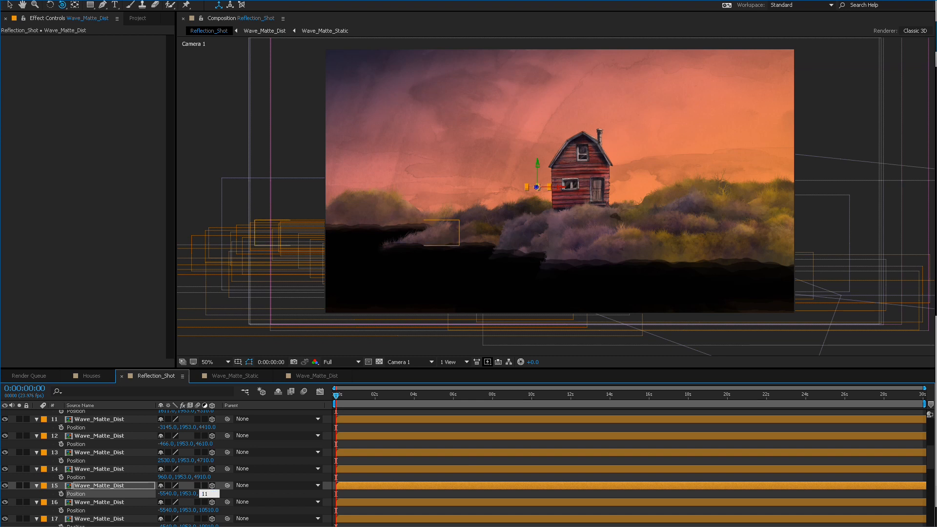
text(0)
key(Return)
drag(168, 494, 129, 494)
Duplicate the wave matte again and place the new copy at X position -5621.0 and Z position 11510.
key(ctrl+d)
key(p)
click(208, 494)
text(11510)
key(Return)
Add another wave matte copy at Z position 12010 and shift it to X position -5487.0.
key(ctrl+d)
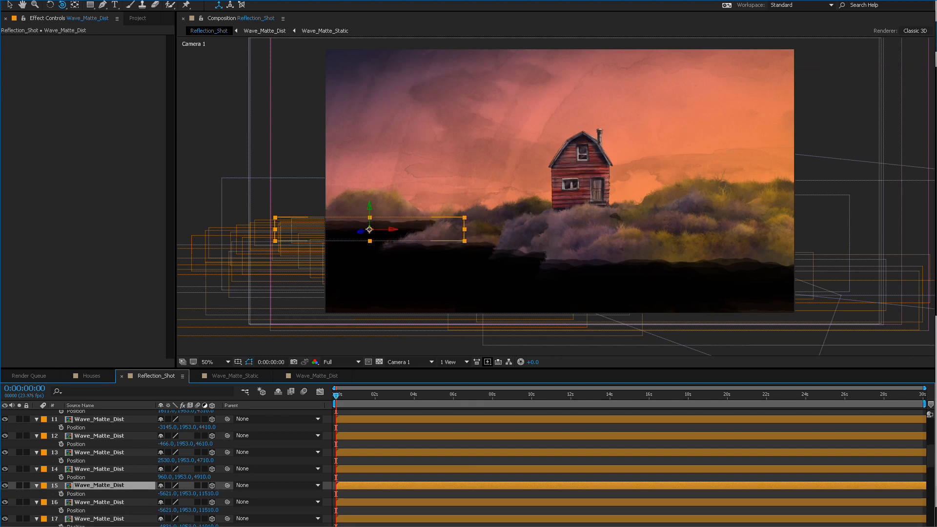
click(210, 494)
text(20)
key(Return)
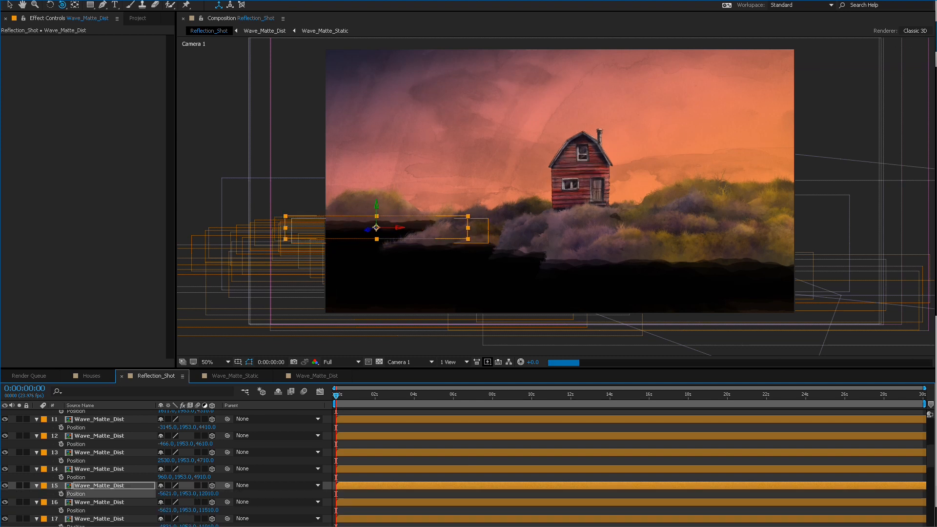
drag(168, 494, 175, 494)
Duplicate the farthest wave matte, setting the copy's Z position to 12510 and X position to -6120.0.
key(ctrl+d)
key(p)
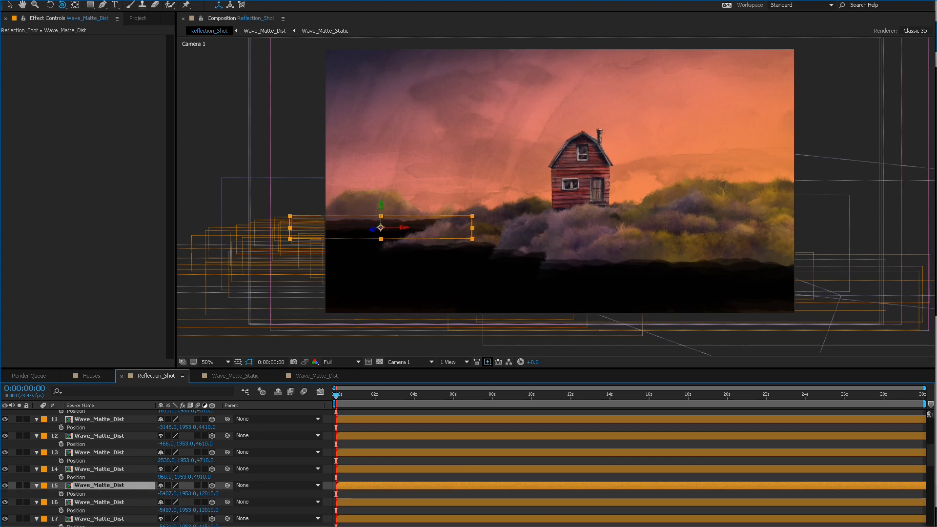
click(209, 494)
click(209, 493)
key(BackSpace)
text(5)
key(Return)
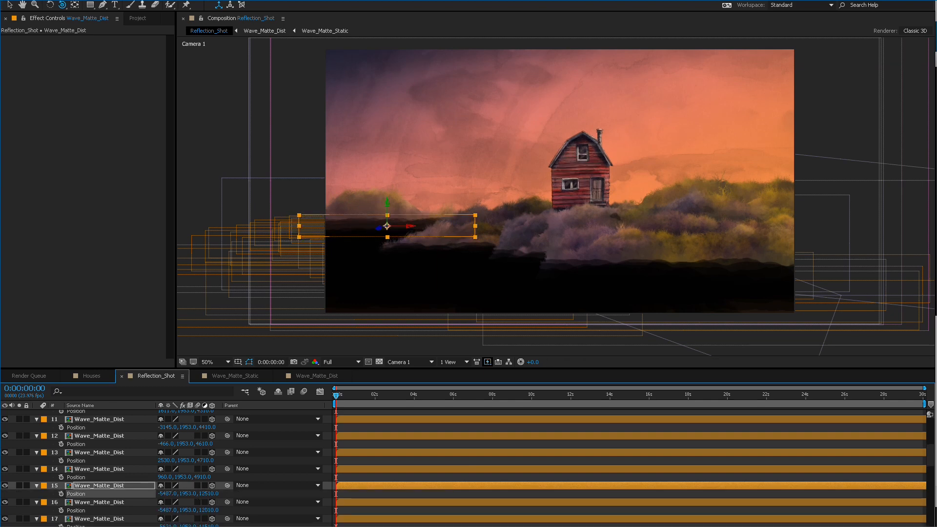
drag(169, 494, 138, 494)
mouse_move(336, 395)
mouse_down()
mouse_move(588, 395)
mouse_move(335, 395)
mouse_up()
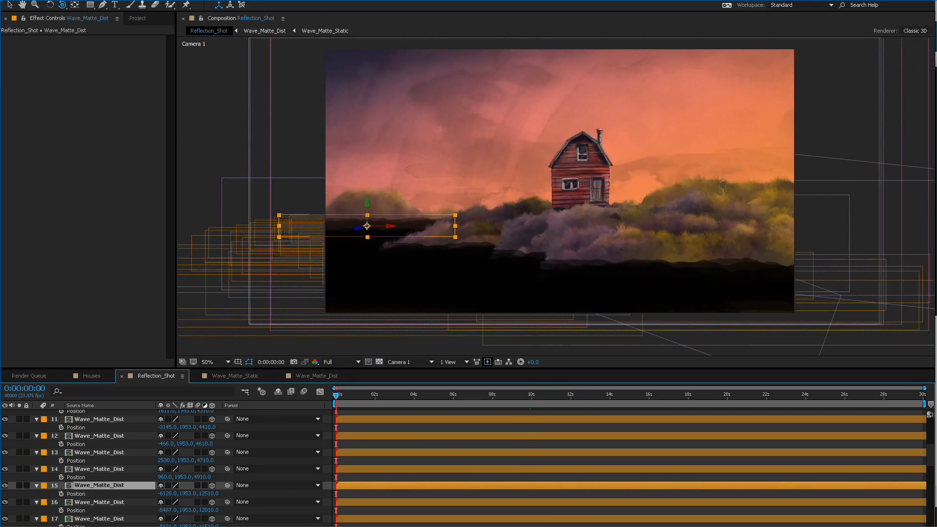
Create the next wave matte copy with Z position 13010 and X position -5736.0.
key(ctrl+d)
click(209, 494)
text(13010)
key(Return)
drag(167, 493, 354, 493)
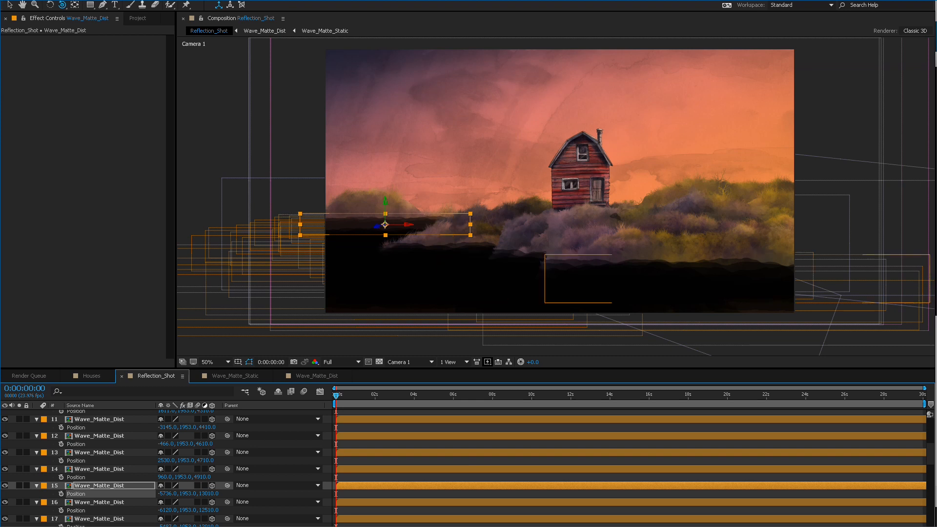
Duplicate the Wave_Matte_Dist layer at layer 15, set the copy's Z position to 14010 and shift it sideways.
click(99, 453)
shift+click(99, 486)
click(99, 502)
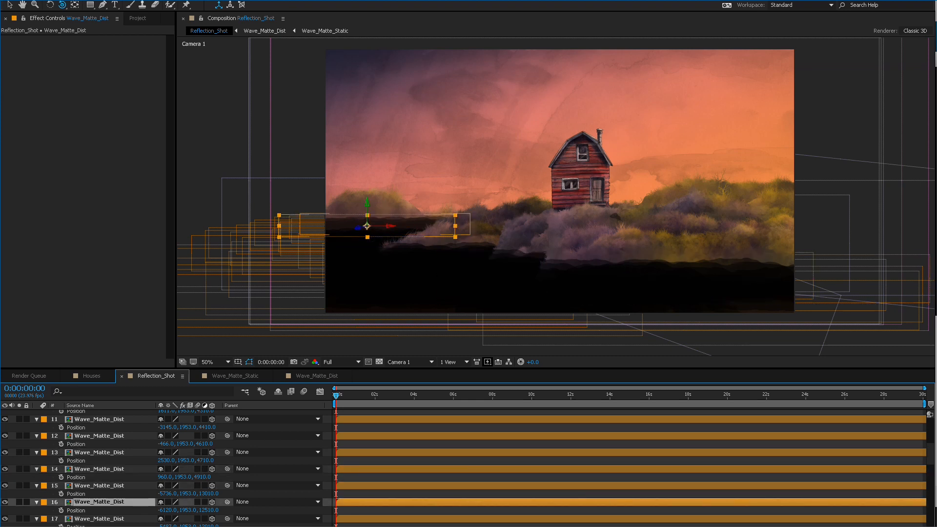
click(99, 485)
key(ctrl+d)
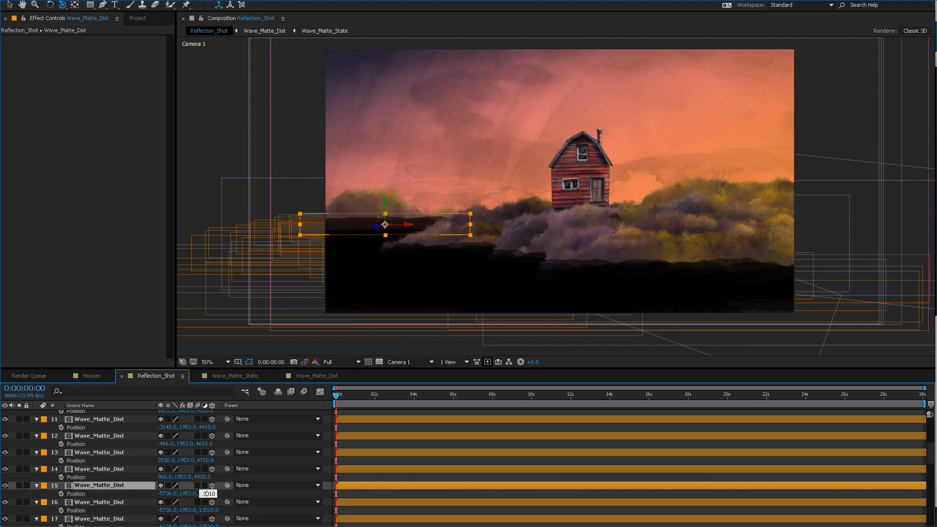
key(BackSpace)
text(4)
key(Return)
drag(167, 493, 6, 494)
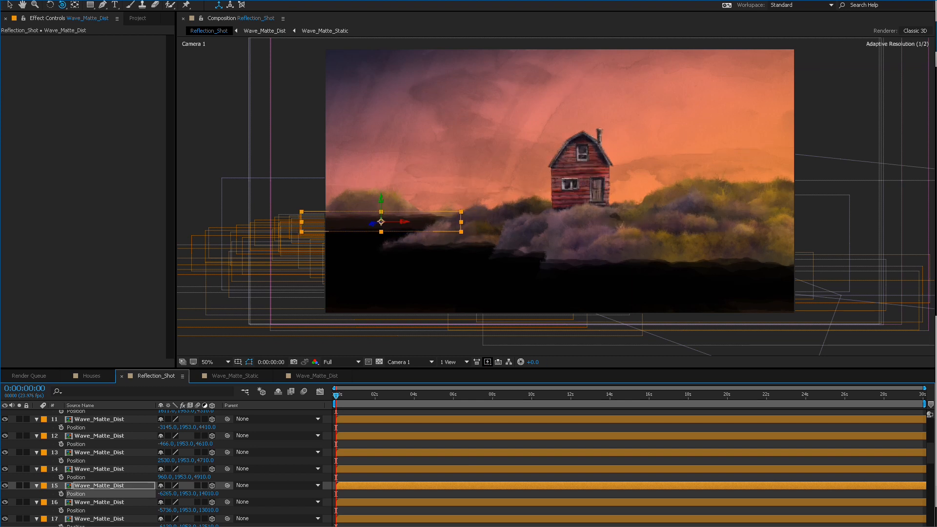
drag(166, 494, 214, 494)
Stretch the farthest wave copy to 200% horizontal scale only and move it further sideways.
key(s)
click(174, 494)
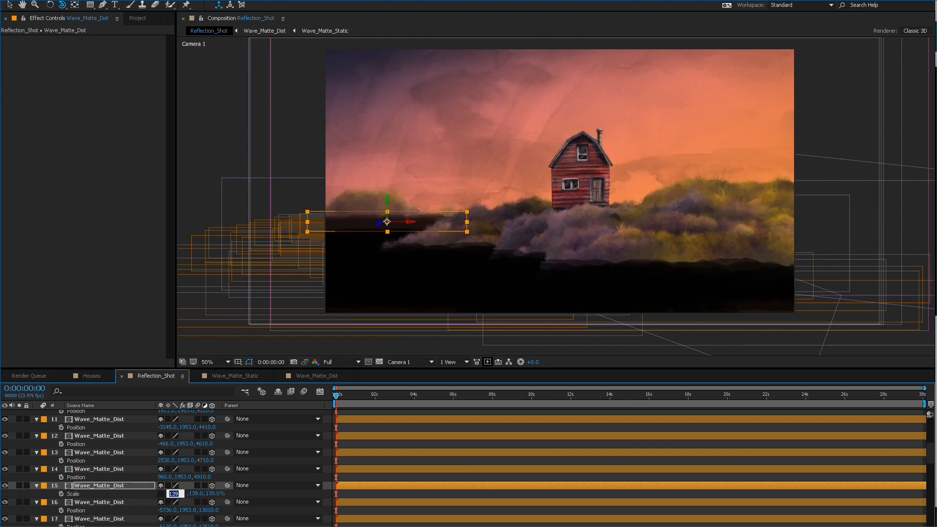
text(170)
key(Return)
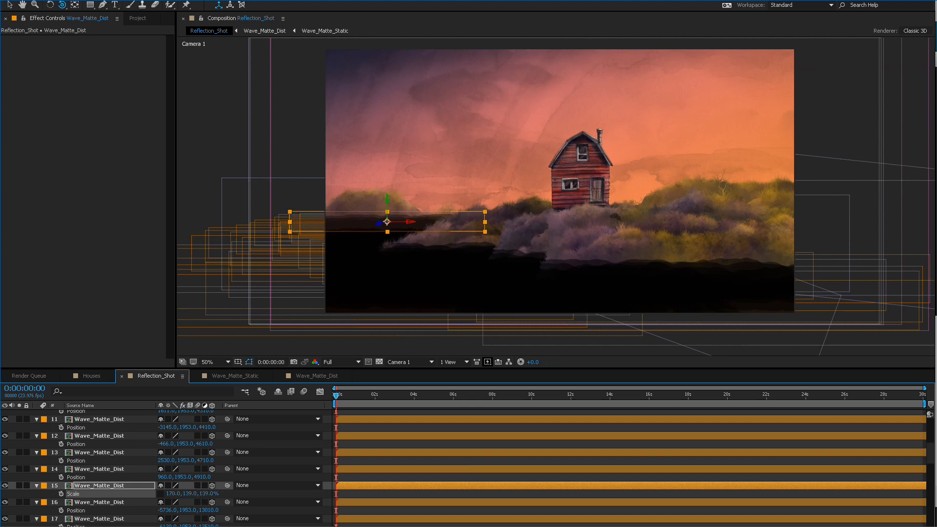
click(173, 494)
text(200)
key(Return)
key(p)
drag(167, 493, 105, 494)
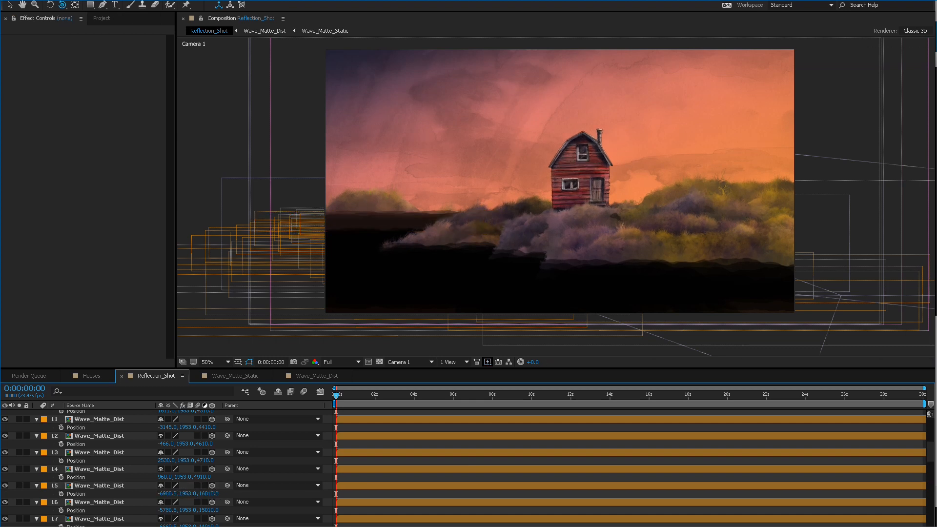
Play back the shot from the start in the maximized composition view at 100% magnification.
mouse_move(336, 395)
mouse_down()
mouse_move(439, 394)
mouse_move(336, 395)
mouse_up()
key(grave)
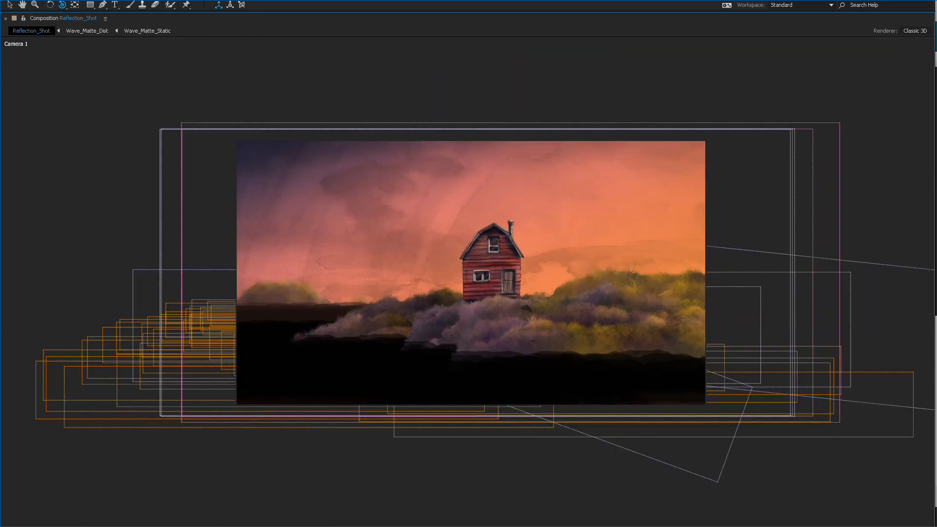
key(period)
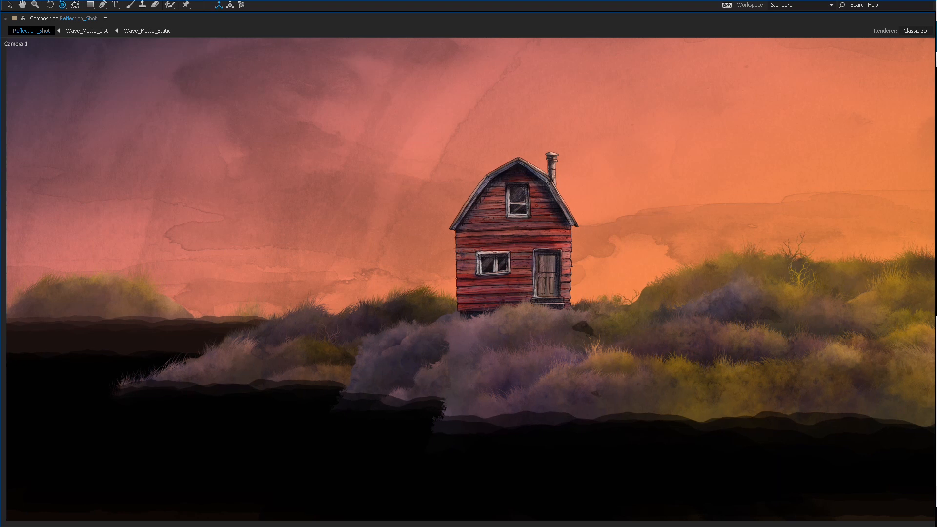
key(space)
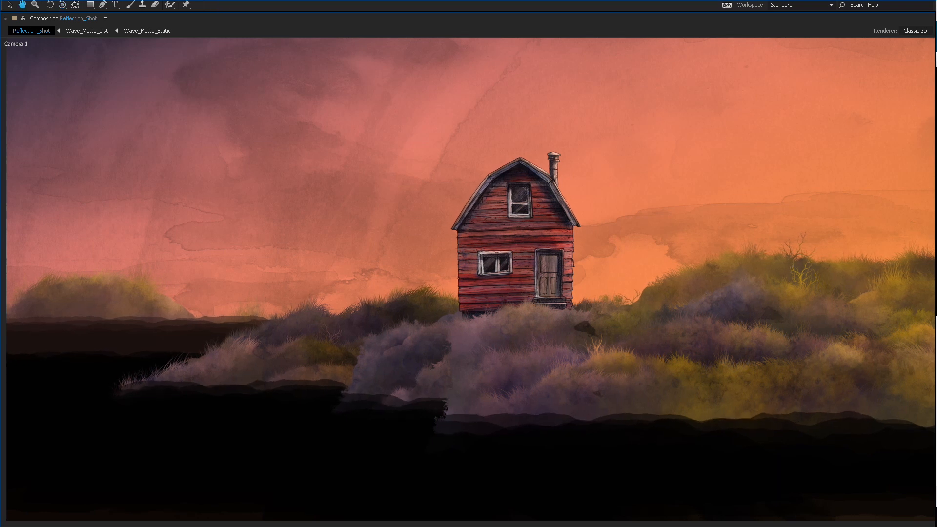
key(grave)
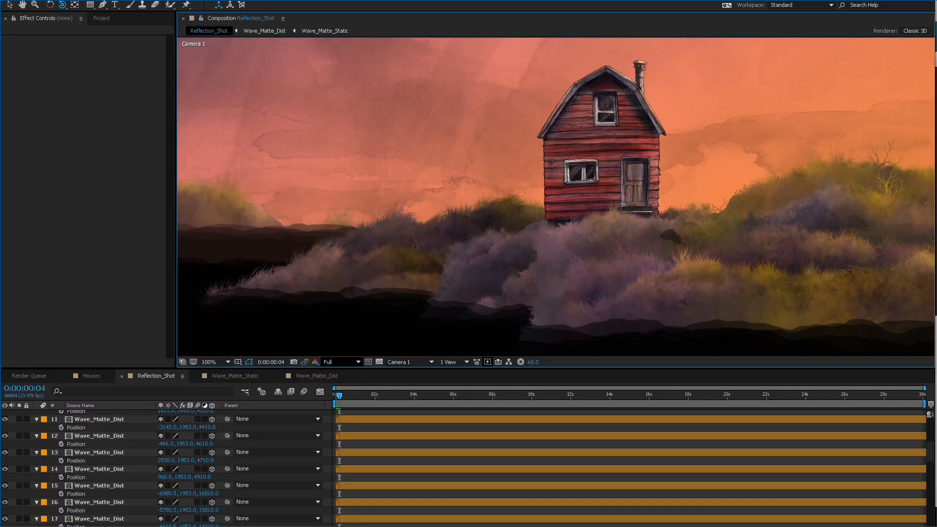
Switch the fast preview mode to Fast Draft and play back the shot in the maximized composition view.
click(341, 361)
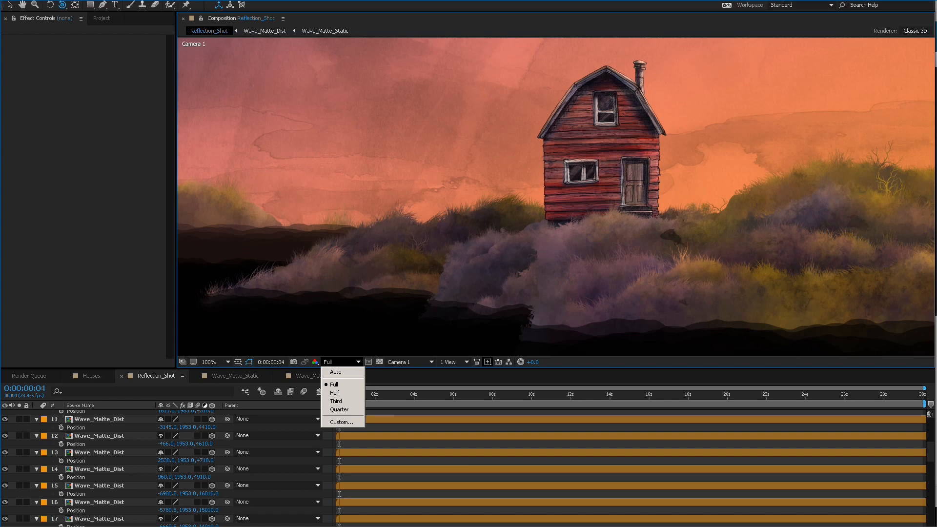
click(487, 361)
click(507, 400)
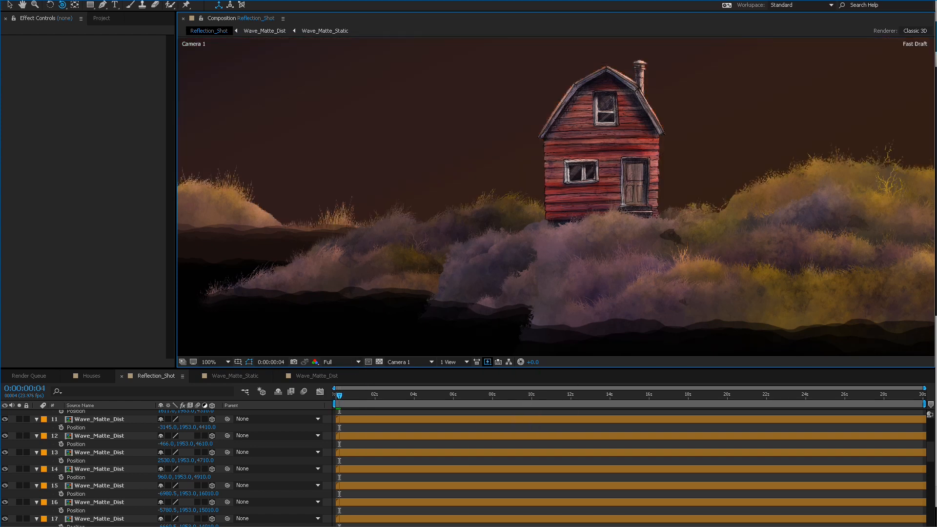
key(grave)
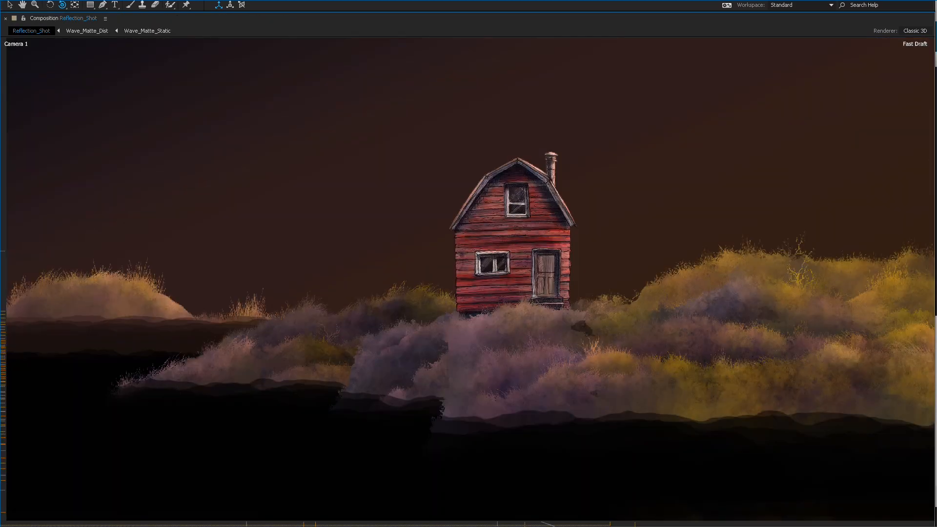
key(space)
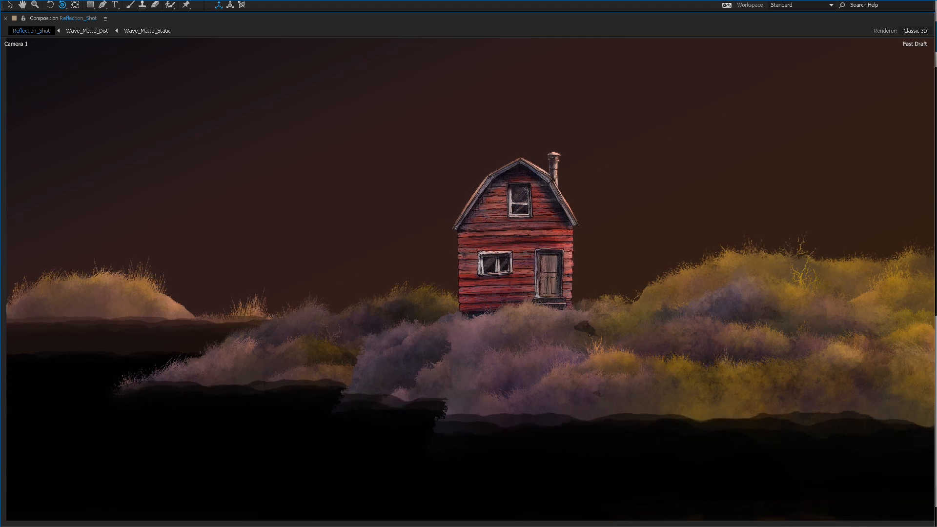
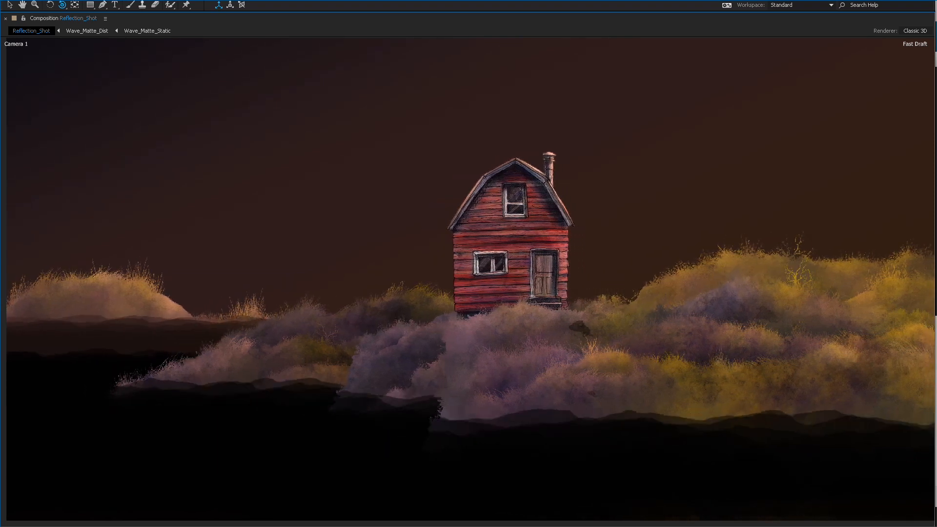
key(grave)
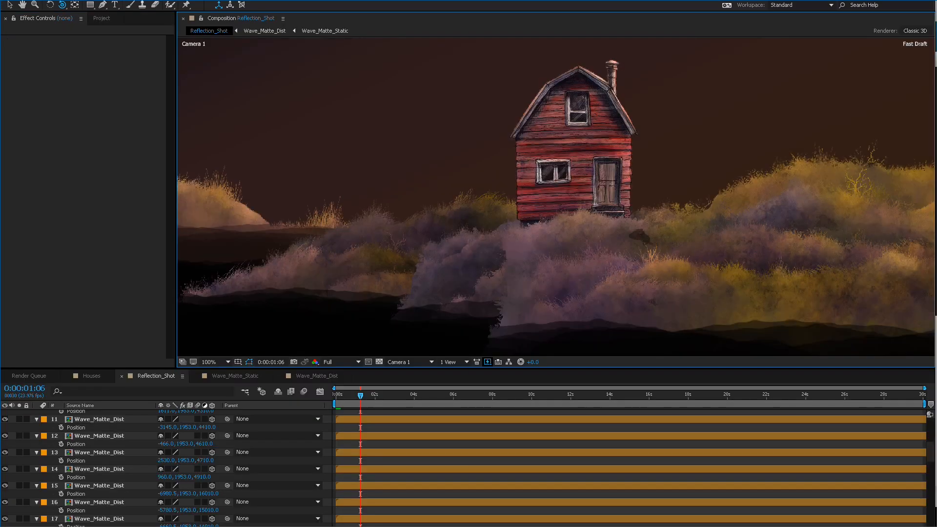
Select all Wave_Matte_Dist layers from 3 to 43 and collapse their Position properties.
scroll(166, 468, up, 5)
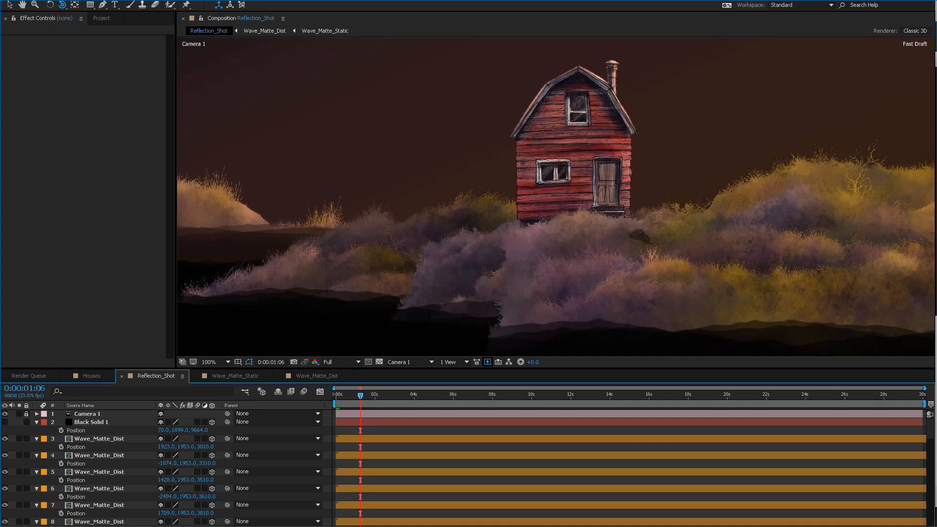
click(100, 438)
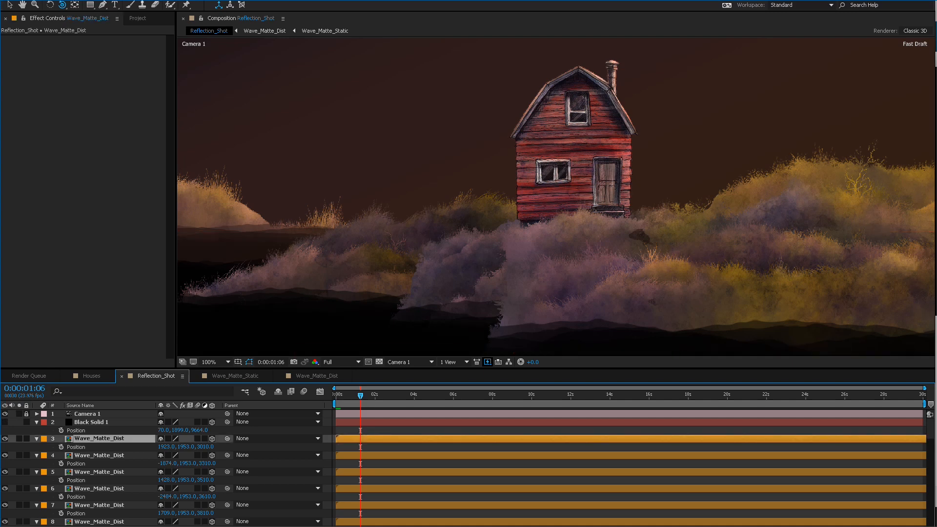
scroll(166, 468, down, 2)
scroll(166, 468, down, 10)
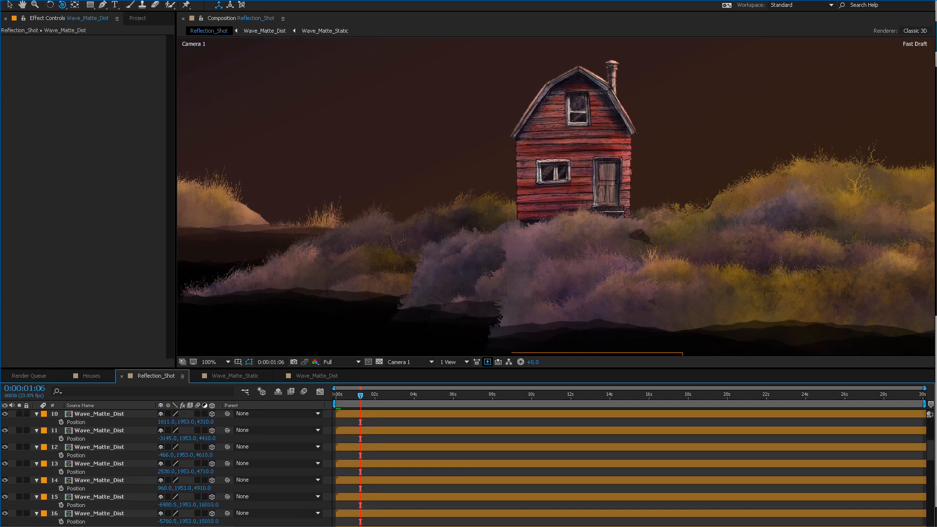
scroll(166, 468, down, 9)
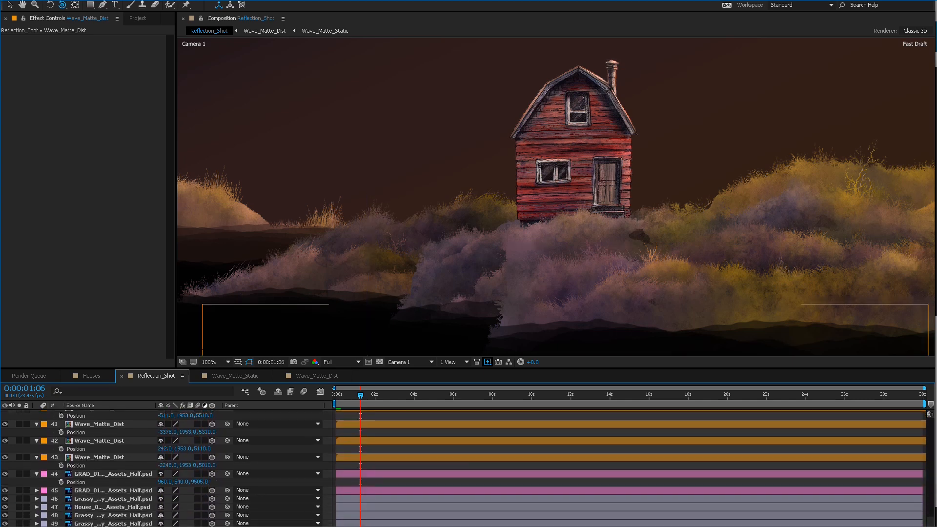
shift+click(100, 457)
key(p)
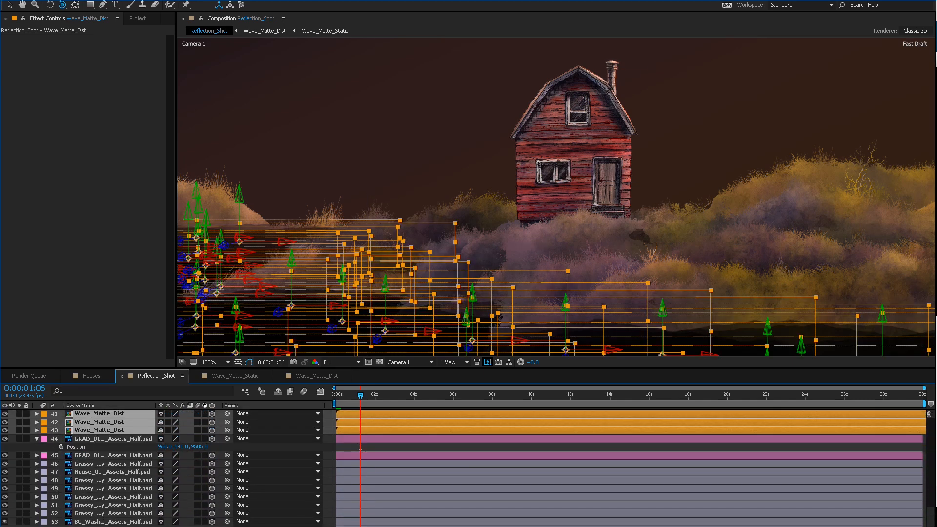
scroll(360, 439, up, 15)
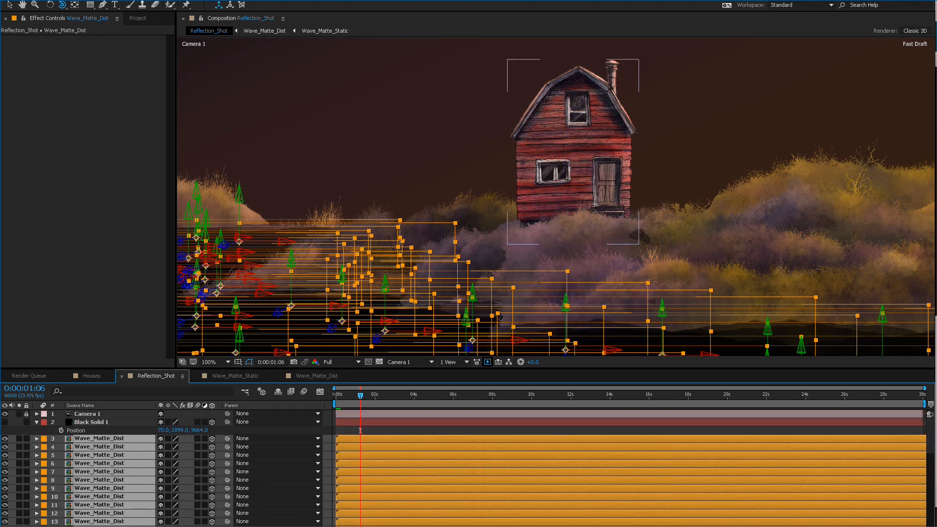
Select Black Solid 1, fit the whole frame at 50% magnification and scrub from the start to 0:00:11:16, then back to 0:00:09:07.
click(360, 430)
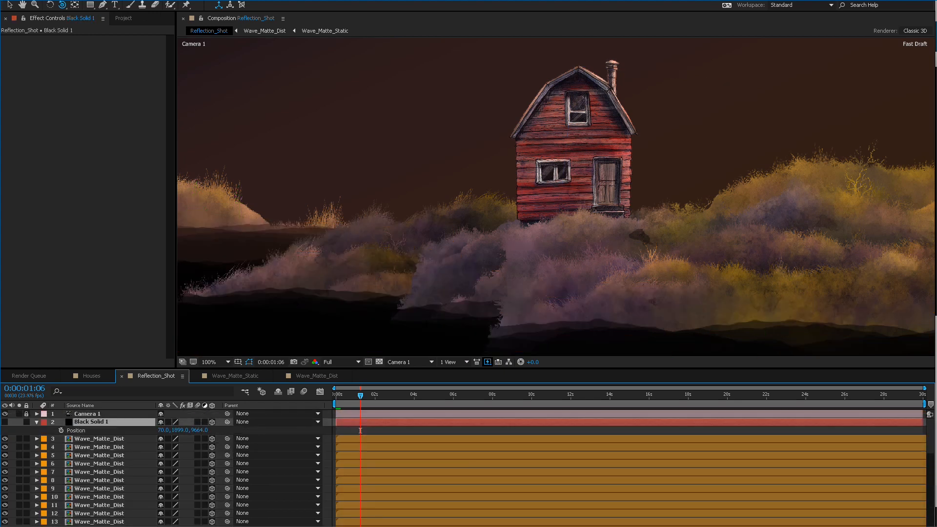
key(Home)
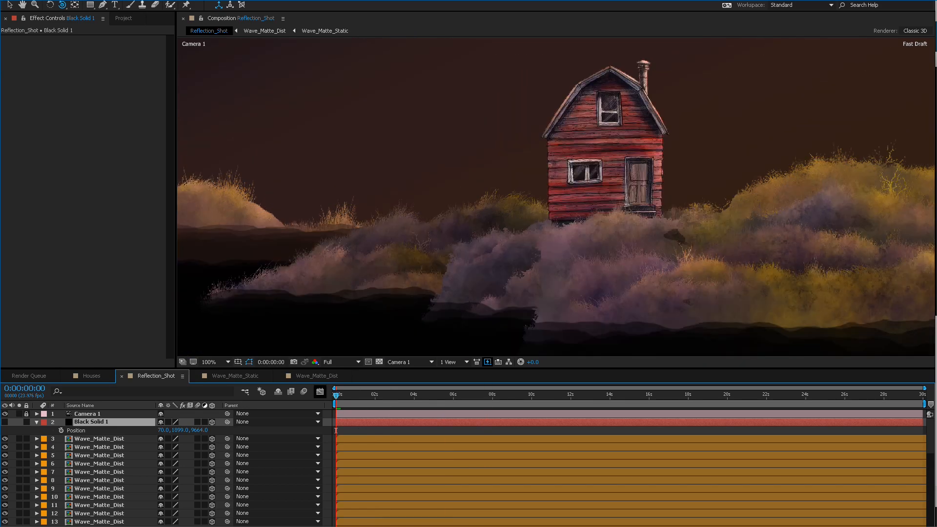
key(comma)
drag(336, 430, 563, 430)
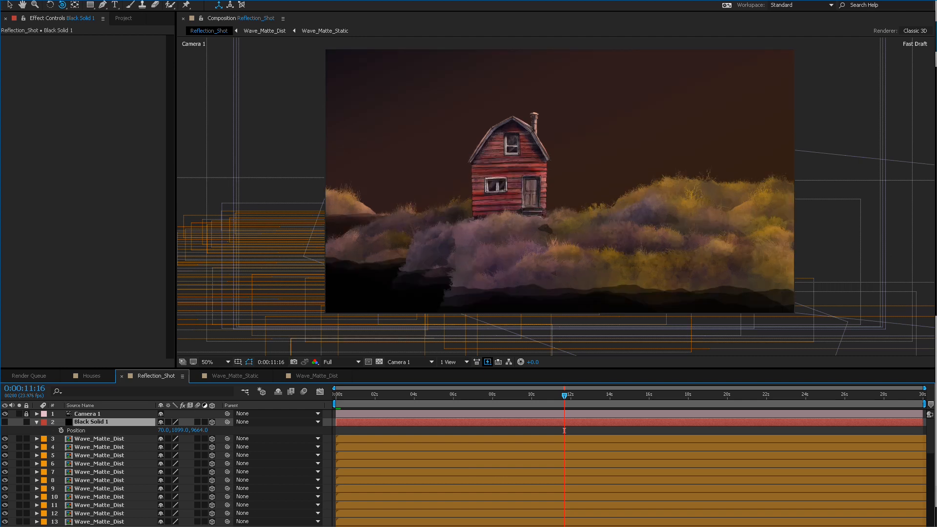
drag(564, 431, 518, 430)
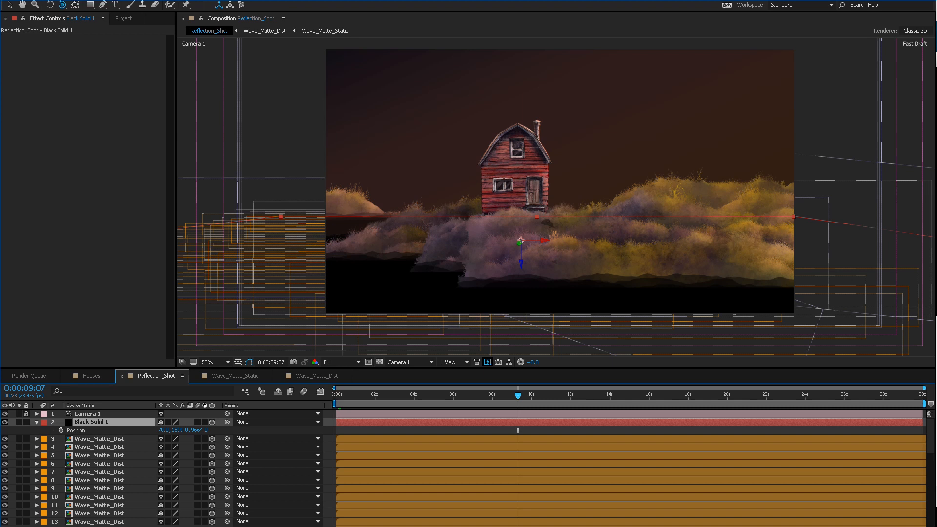
Try lower and higher Y positions for Black Solid 1, between about 1849 and 2323.
key(ctrl+alt+shift+v)
key(ctrl+alt+shift+v)
key(Down)
key(Down)
key(Down)
key(Down)
key(Down)
key(Down)
key(Down)
key(Down)
key(Down)
key(Down)
key(Down)
key(Down)
key(Down)
key(Down)
key(Down)
key(Down)
key(Down)
key(Down)
key(Down)
key(Down)
key(Down)
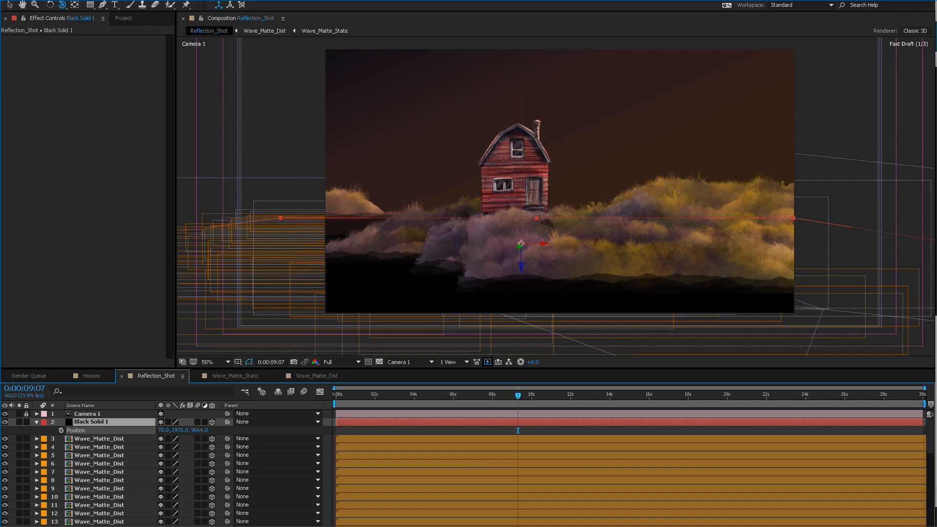
key(shift+Down)
key(shift+Down)
key(shift+Down)
key(shift+Down)
key(shift+Down)
key(shift+Down)
key(shift+Down)
key(shift+Down)
key(shift+Down)
key(shift+Down)
key(shift+Down)
key(shift+Down)
key(shift+Down)
key(shift+Down)
key(shift+Down)
key(shift+Down)
key(shift+Down)
key(shift+Down)
key(shift+Down)
key(shift+Down)
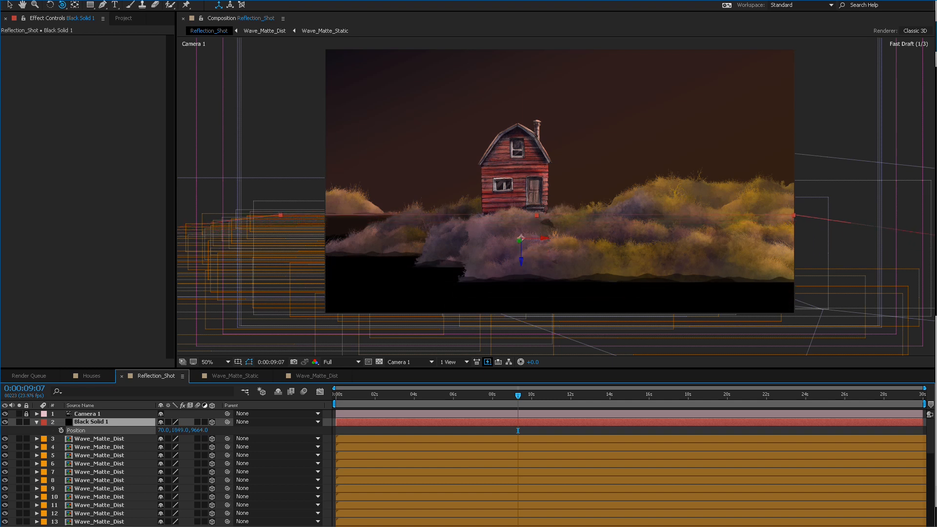
key(shift+Up)
key(shift+Up)
key(shift+Up)
key(shift+Up)
key(shift+Up)
key(shift+Up)
key(shift+Up)
key(shift+Up)
key(shift+Up)
key(shift+Up)
key(shift+Up)
key(shift+Up)
key(shift+Up)
key(shift+Up)
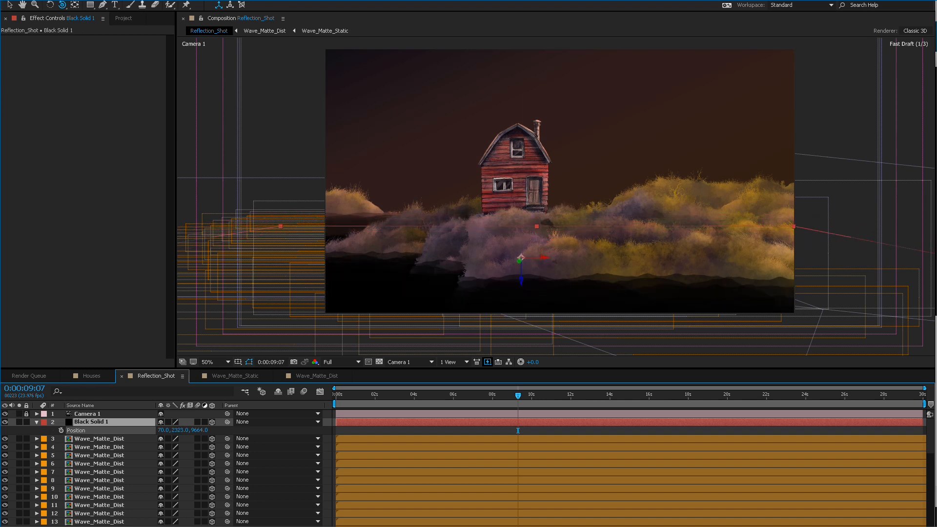
key(shift+Up)
key(shift+Up)
key(shift+Up)
key(shift+Up)
key(shift+Up)
key(shift+Up)
key(shift+Up)
key(shift+Up)
key(shift+Up)
key(shift+Up)
key(shift+Up)
key(shift+Up)
key(shift+Up)
key(shift+Up)
key(shift+Up)
key(shift+Up)
key(shift+Up)
key(shift+Up)
key(shift+Up)
key(shift+Up)
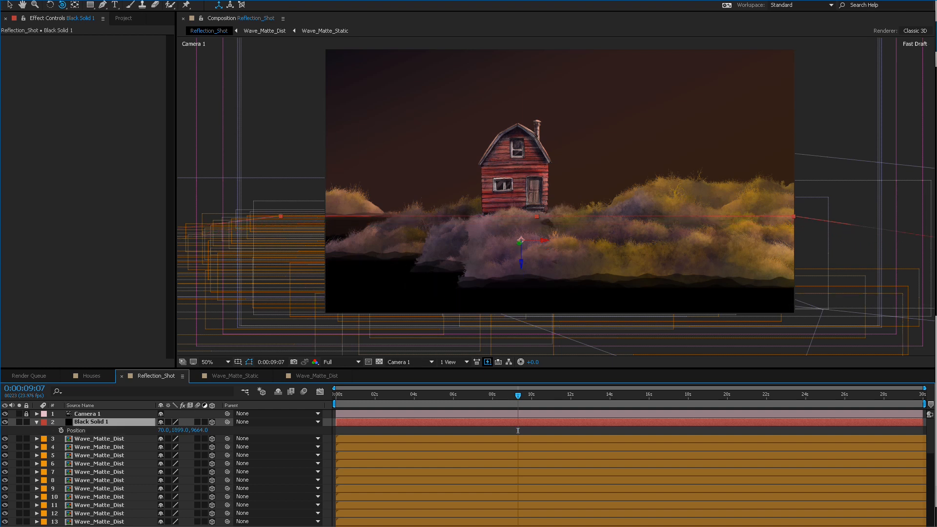
Duplicate Black Solid 1, rename the copy as Water_Ref and hide it.
key(ctrl+d)
key(Return)
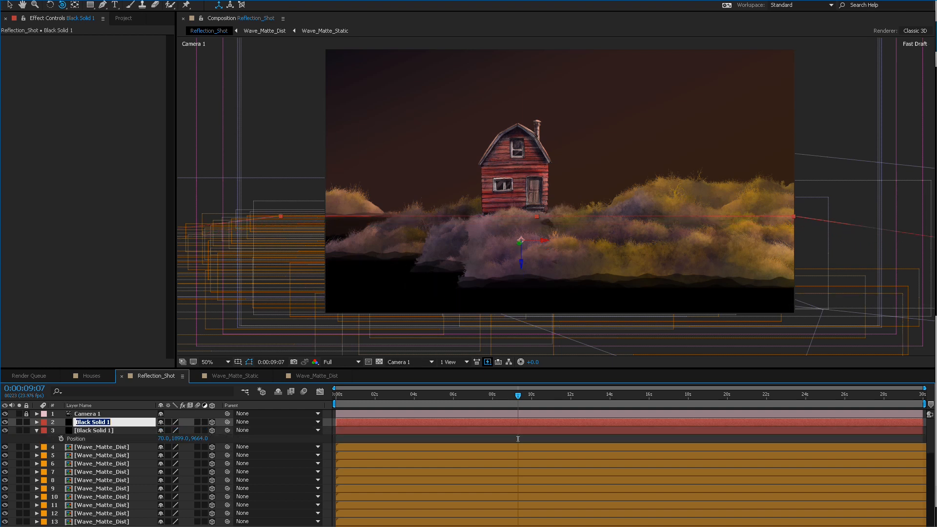
text(Water_Ref)
key(Return)
click(5, 422)
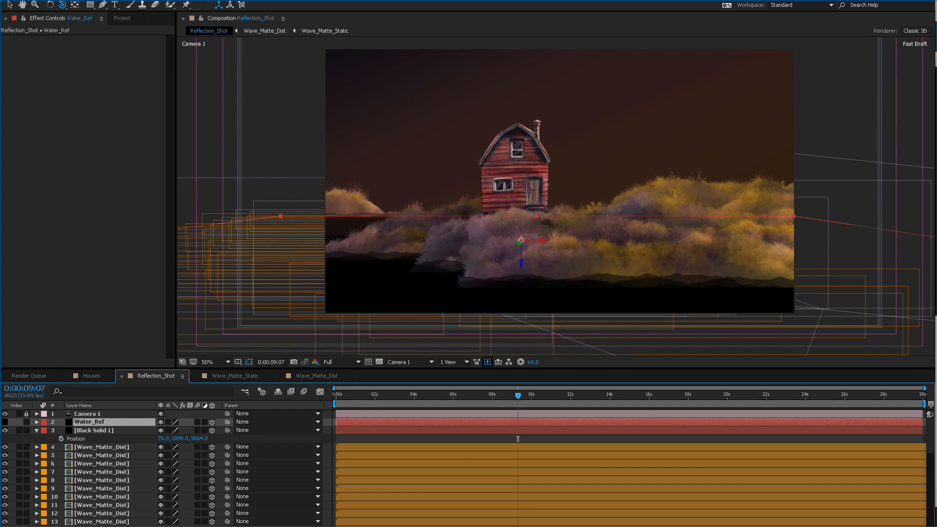
Set Black Solid 1's Y position to 2294 and move the current time to 0:00:00:00.
click(94, 431)
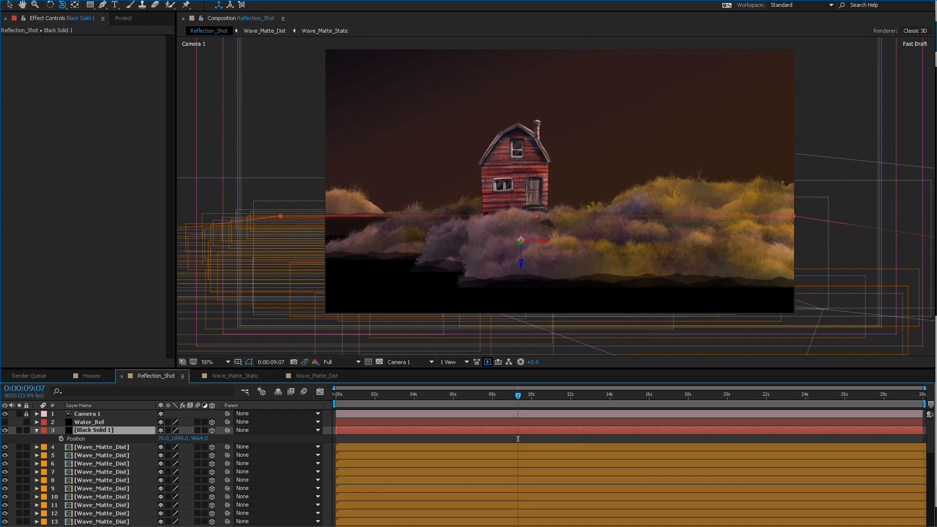
mouse_move(178, 438)
mouse_down()
mouse_move(236, 438)
mouse_move(152, 438)
mouse_move(197, 438)
mouse_up()
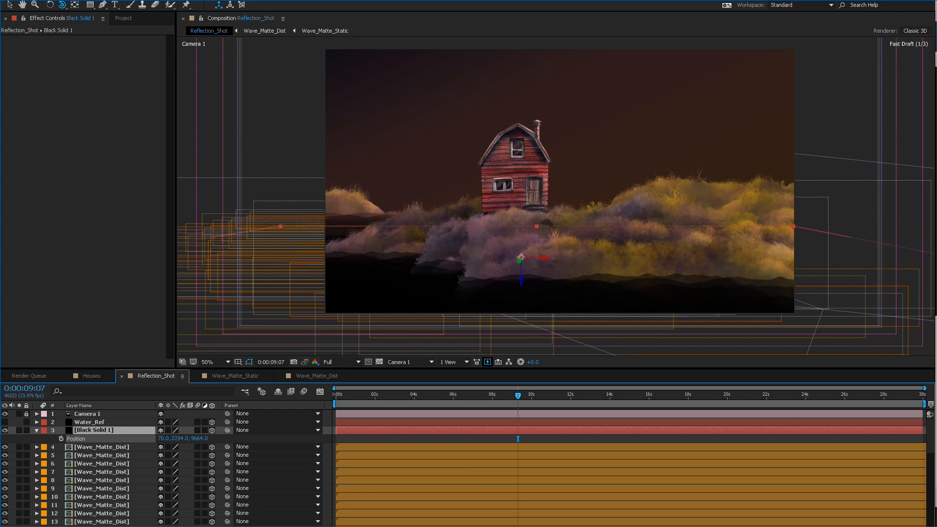
key(space)
drag(507, 220, 457, 217)
drag(518, 395, 335, 395)
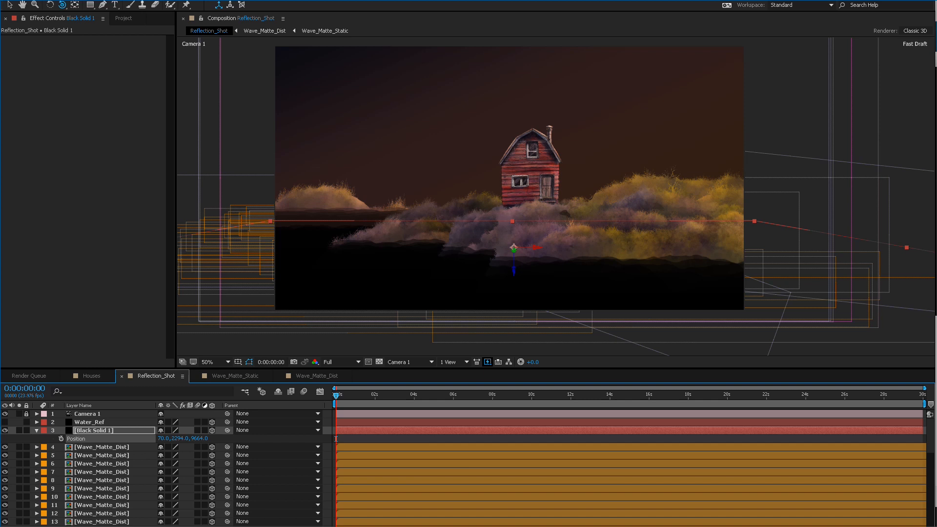
Set the opacity of all Wave_Matte_Dist layers from 4 to 44 to 75% and collapse their Opacity properties.
click(101, 447)
scroll(102, 463, down, 3)
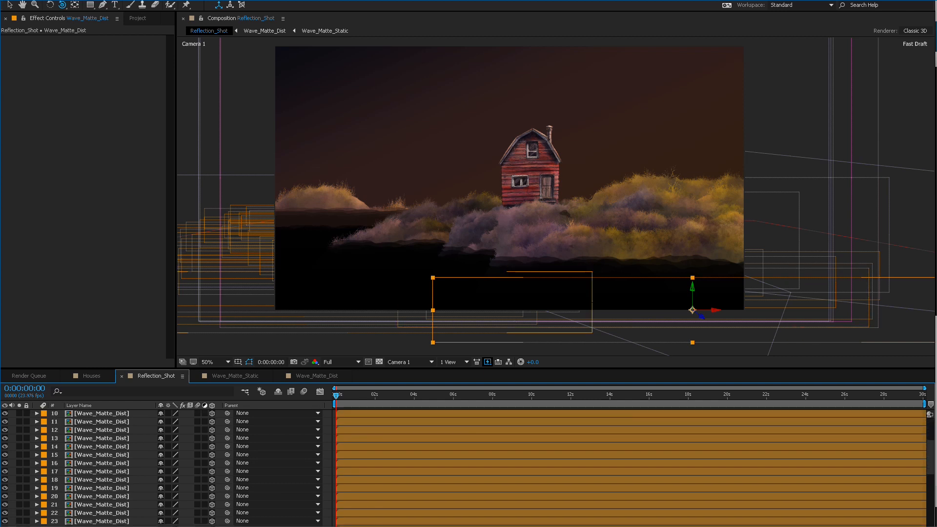
scroll(101, 488, down, 11)
scroll(101, 497, up, 1)
shift+click(101, 507)
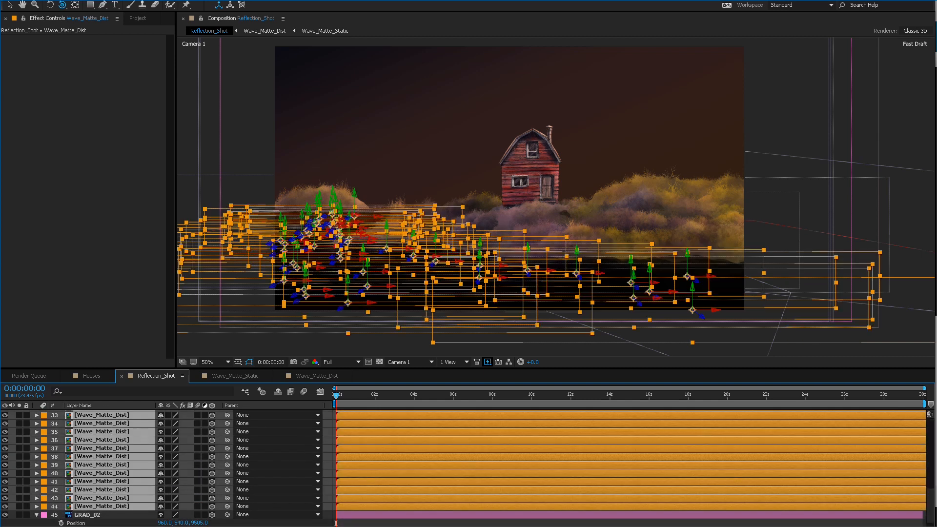
key(t)
click(162, 454)
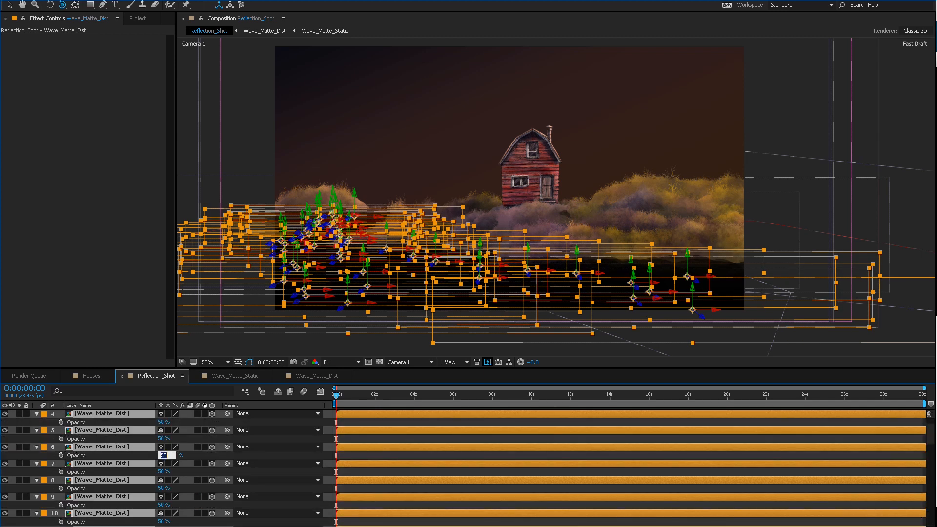
text(75)
key(Return)
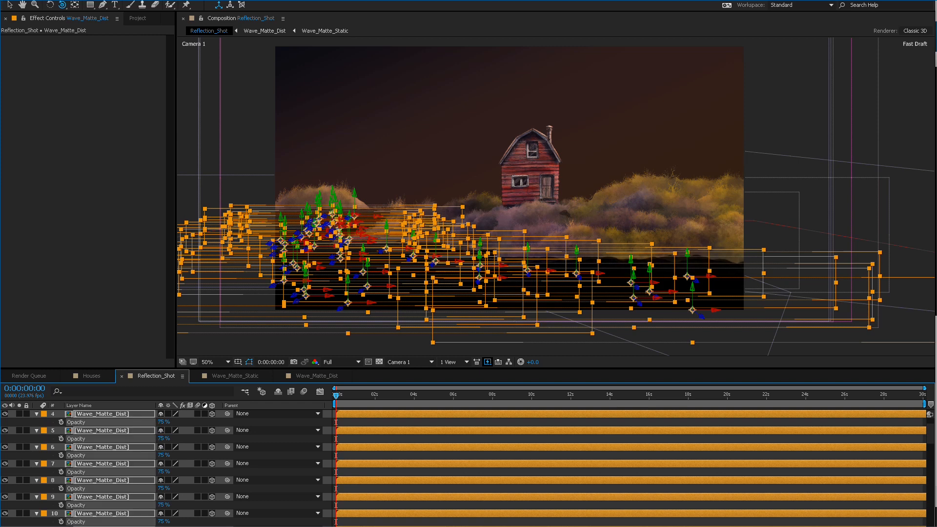
key(t)
scroll(464, 468, up, 3)
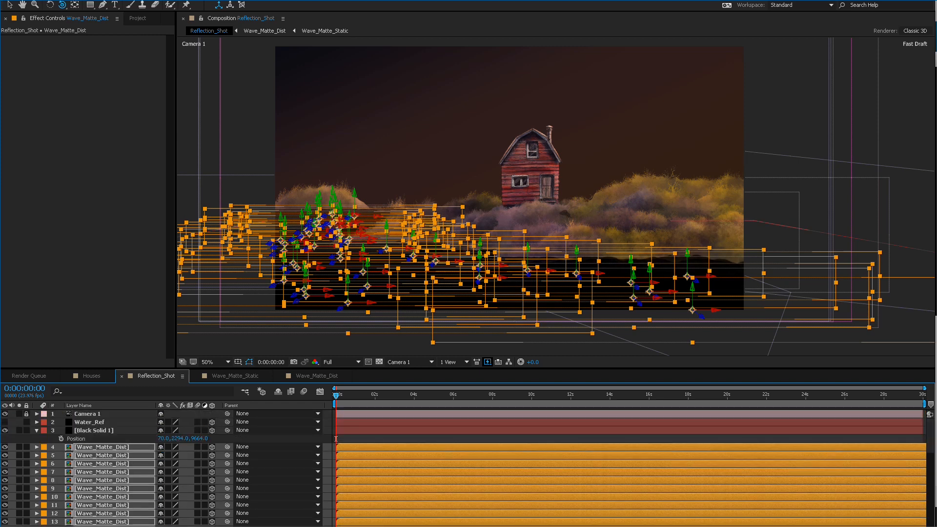
Select Black Solid 1 and scrub through the opening seconds of the shot, returning to the start.
click(335, 439)
drag(335, 439, 381, 438)
drag(382, 395, 336, 395)
Reveal the Position of GRAD_02 and GRAD_01, and duplicate GRAD_02 as GRAD_03.
scroll(463, 468, down, 12)
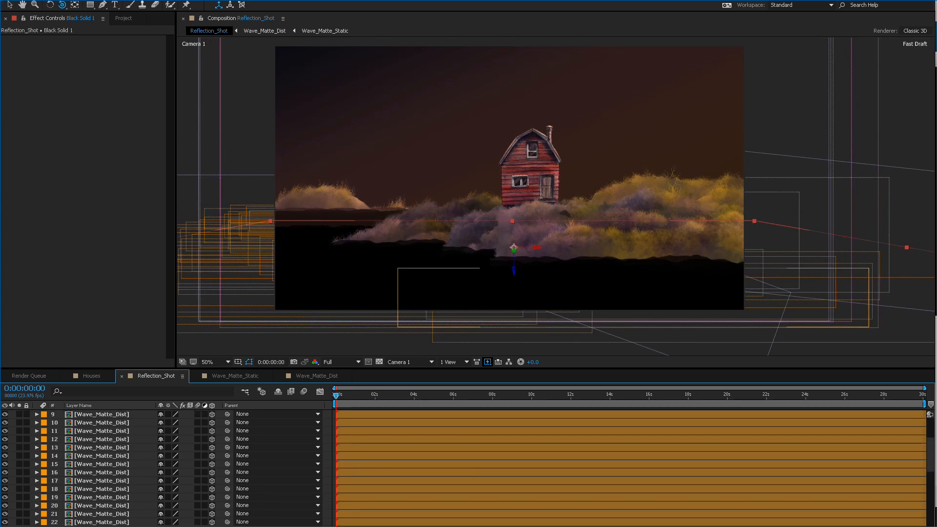
scroll(335, 509, down, 3)
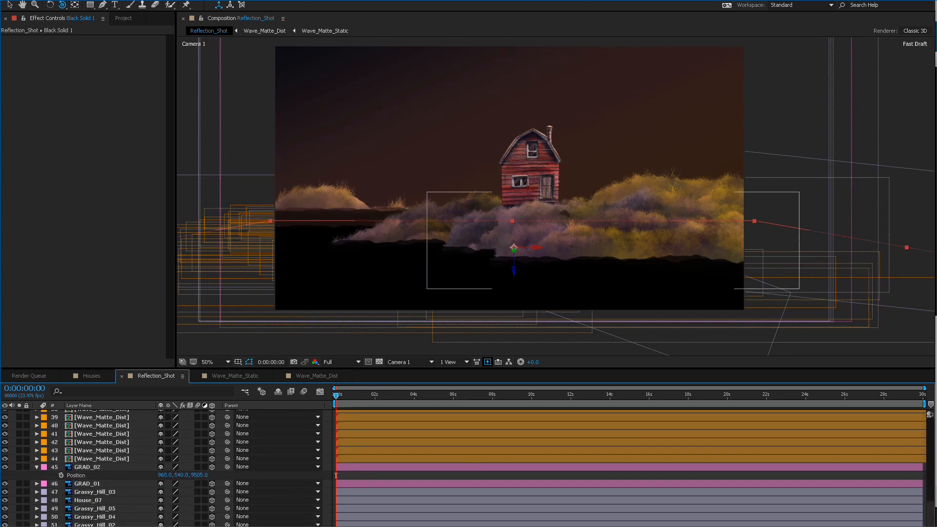
click(336, 467)
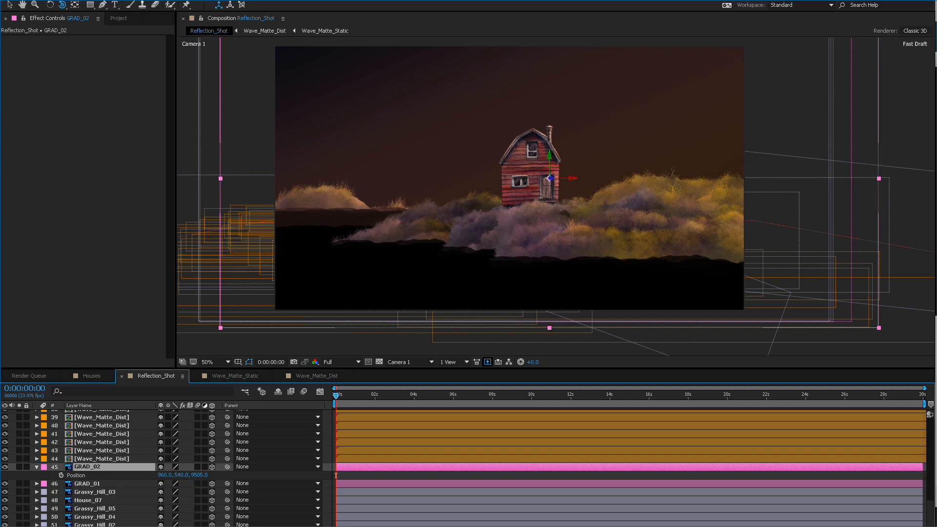
key(p)
key(p)
click(87, 483)
key(p)
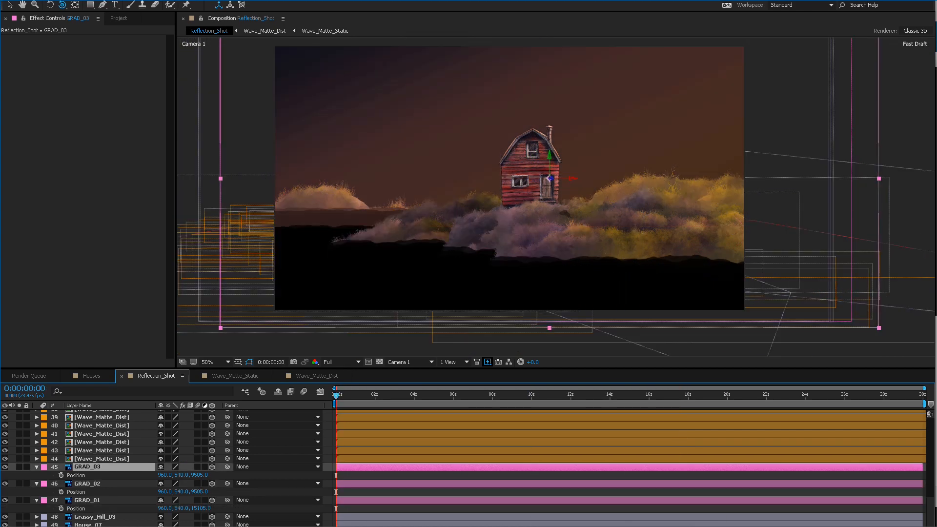
Reveal the Opacity of GRAD_02 and GRAD_01.
click(87, 483)
shift+click(87, 500)
key(t)
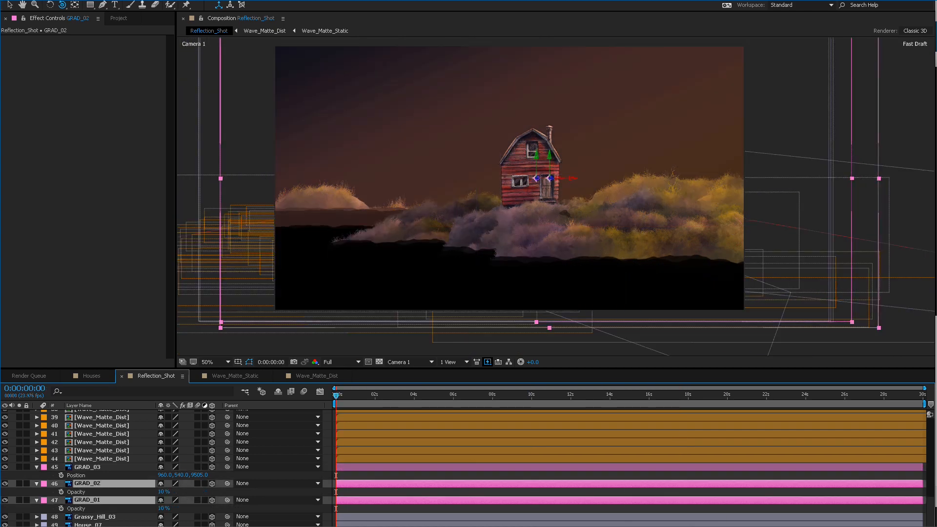
Bring GRAD_03 forward in depth, trying a Z position of 9305 and settling on 8005.
click(87, 467)
key(t)
key(p)
click(199, 475)
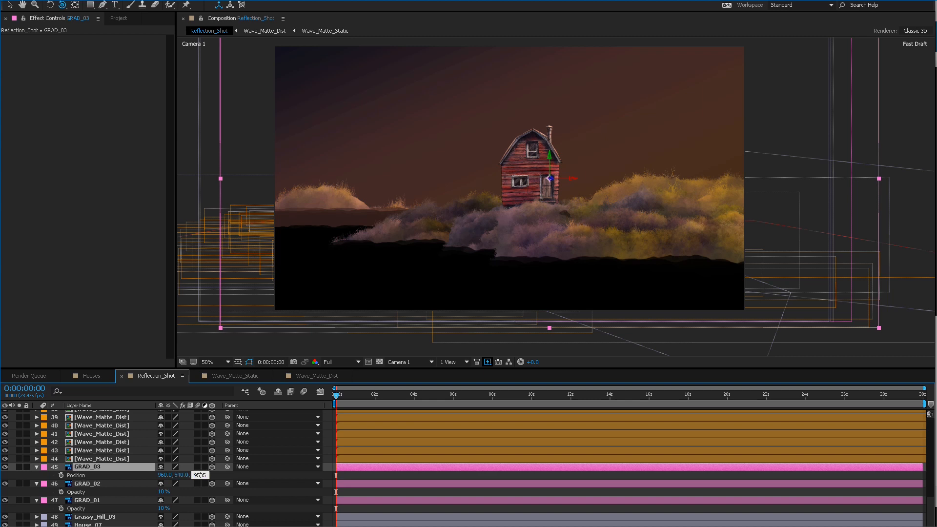
text(9305)
key(Return)
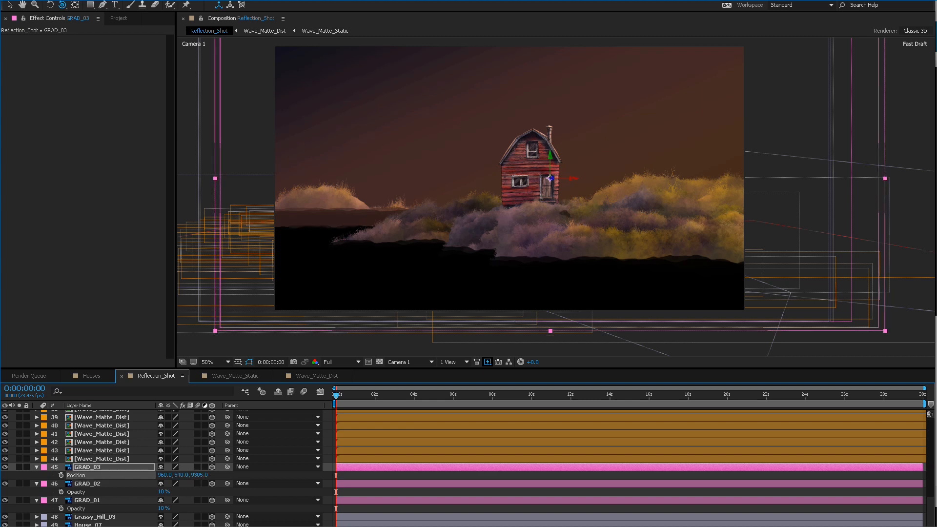
click(199, 475)
key(Down)
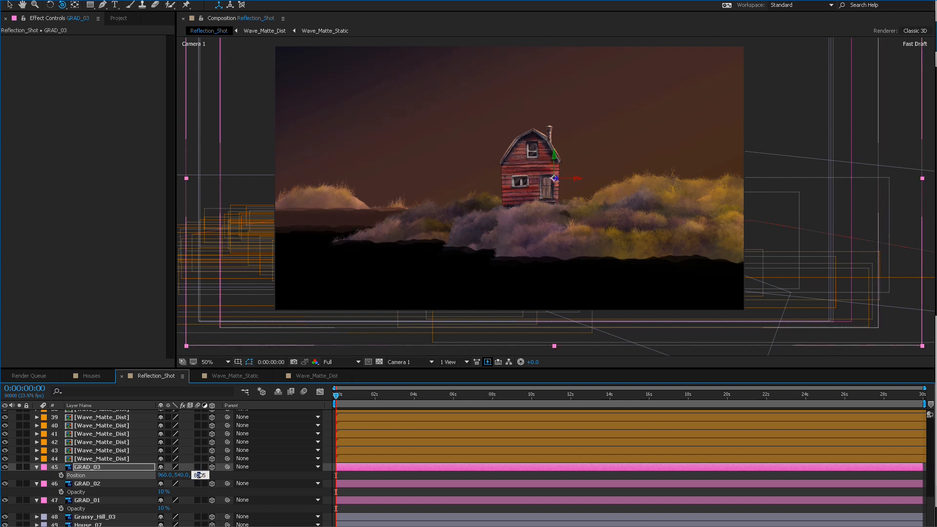
key(Return)
Duplicate GRAD_03 and set the Z position of the copy, GRAD_04, to 7005.
key(ctrl+d)
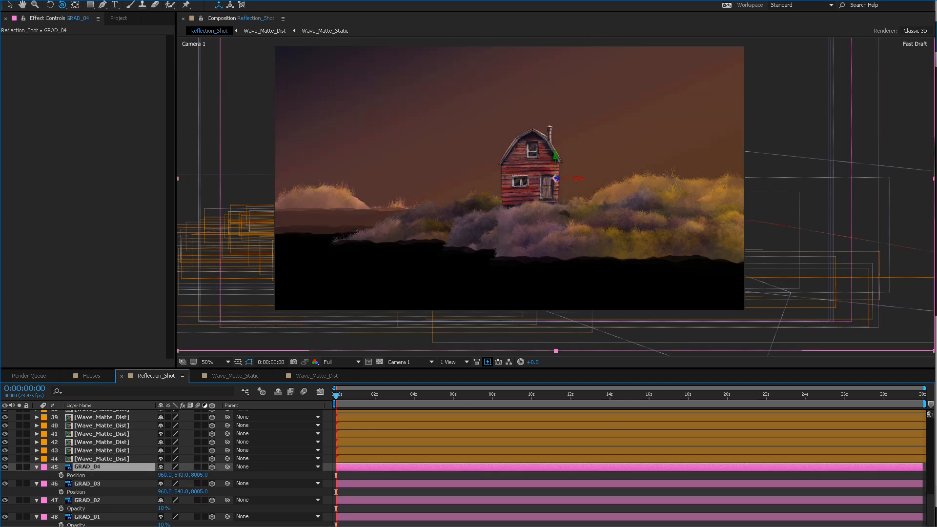
click(198, 474)
text(7005)
key(Return)
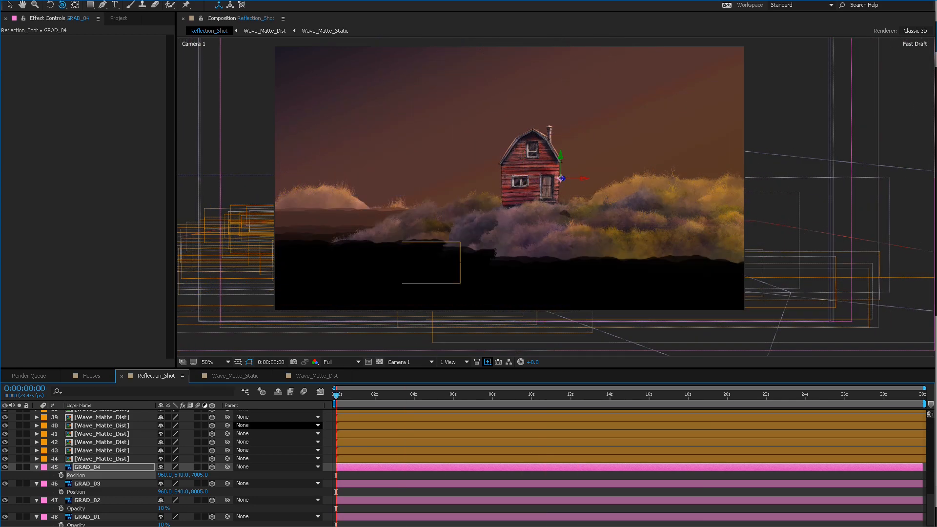
Duplicate GRAD_04 and reveal the Position of the copy.
key(ctrl+d)
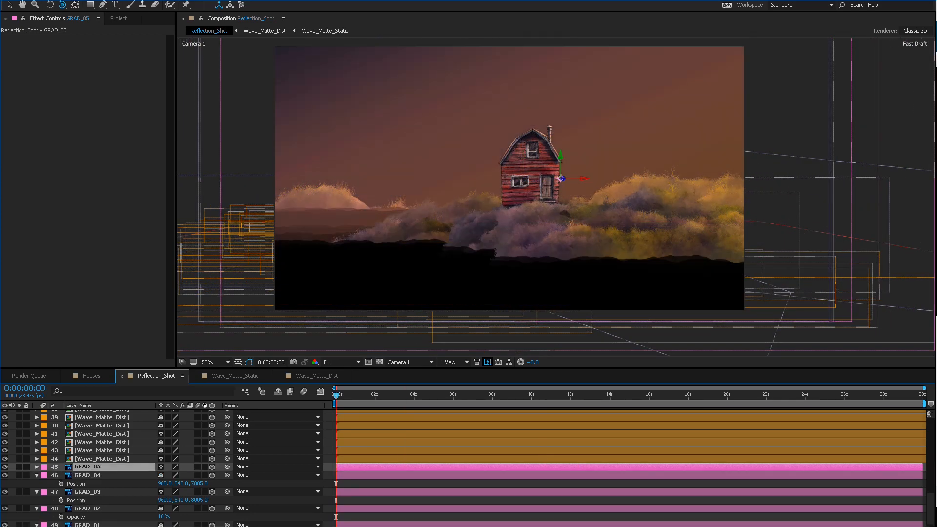
key(p)
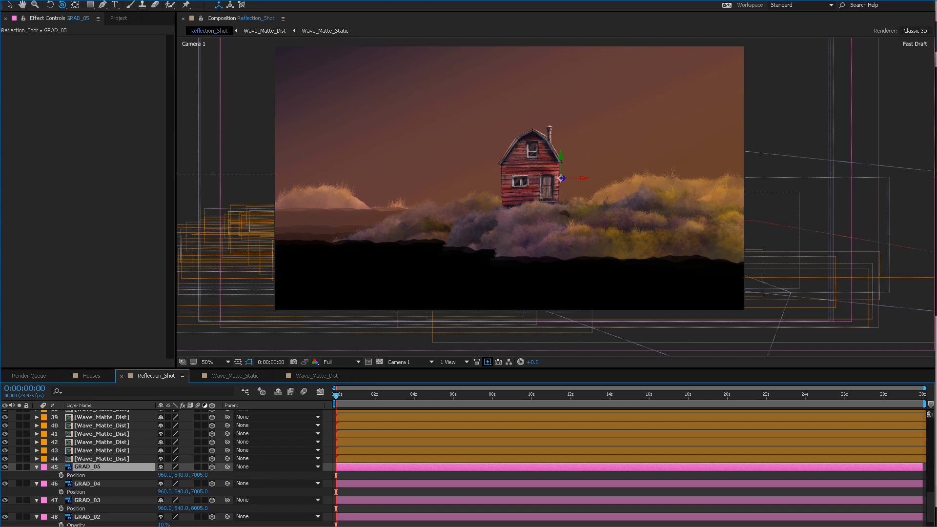
click(199, 475)
scroll(200, 474, down, 3)
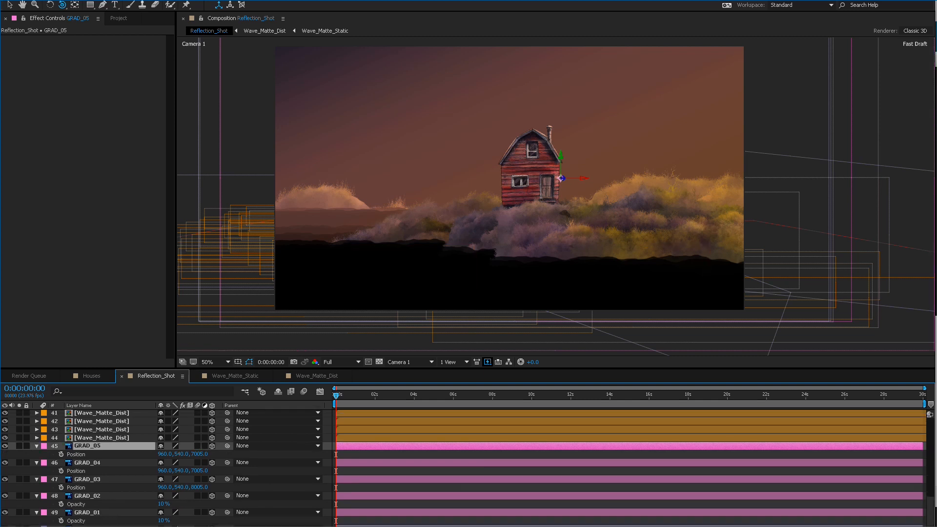
scroll(199, 475, up, 1)
Reveal the Position of GRAD_02 and GRAD_01 to compare the depths of all the GRAD layers.
click(88, 489)
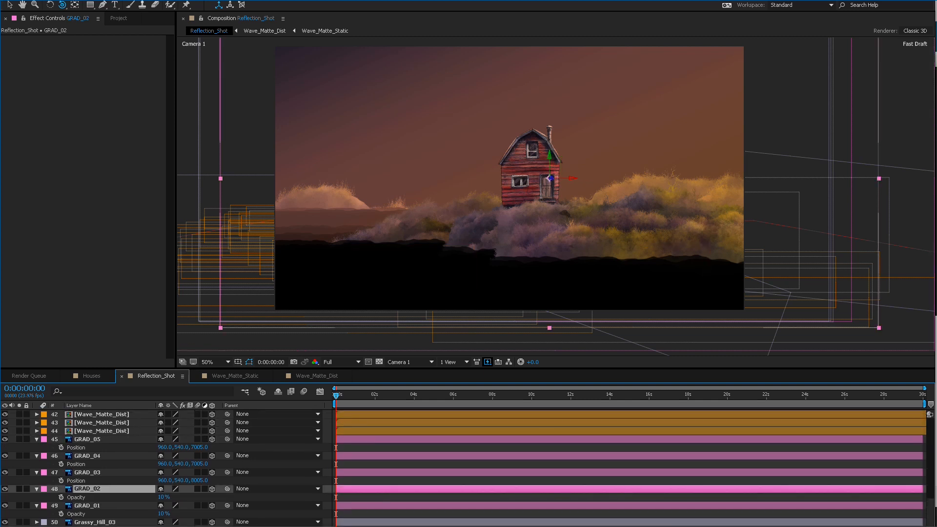
key(p)
click(88, 505)
key(p)
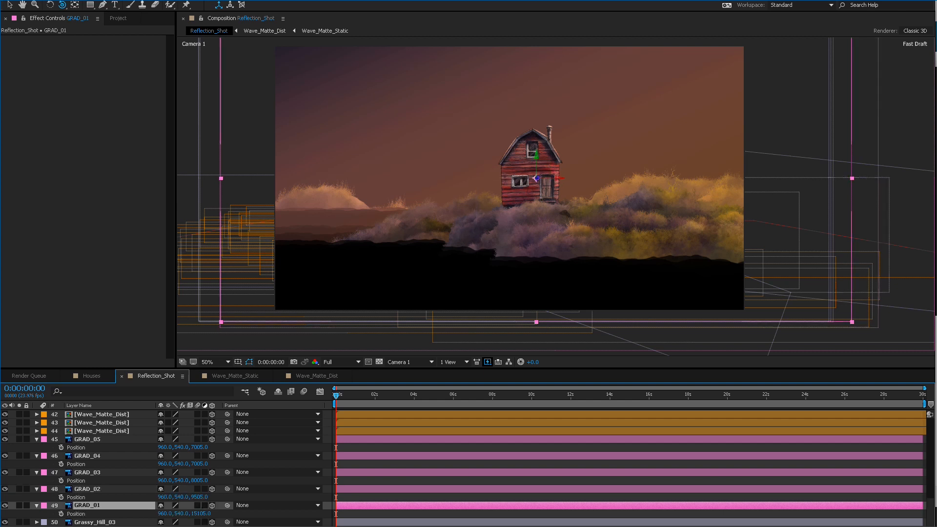
Delete the copy of GRAD_04, and duplicate GRAD_02 instead, placing the copy between GRAD_02 and GRAD_01.
click(88, 439)
key(Delete)
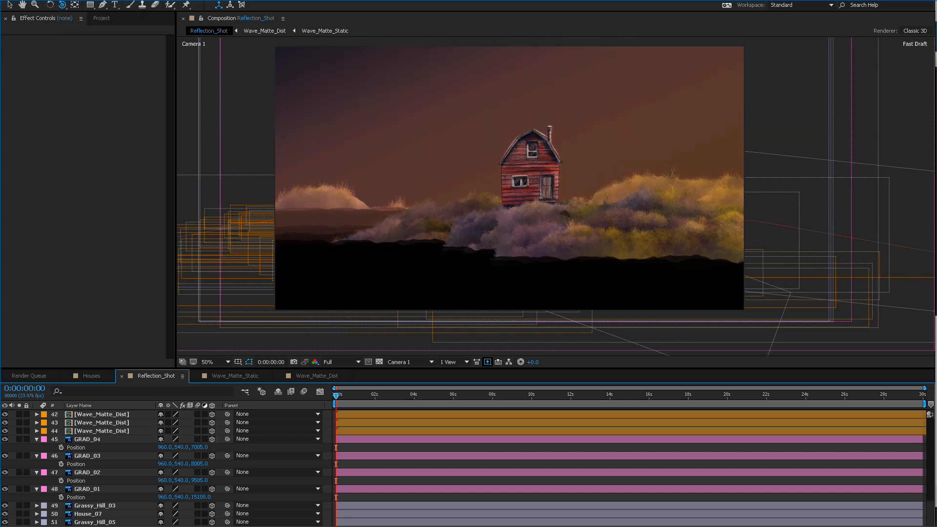
click(88, 489)
click(88, 473)
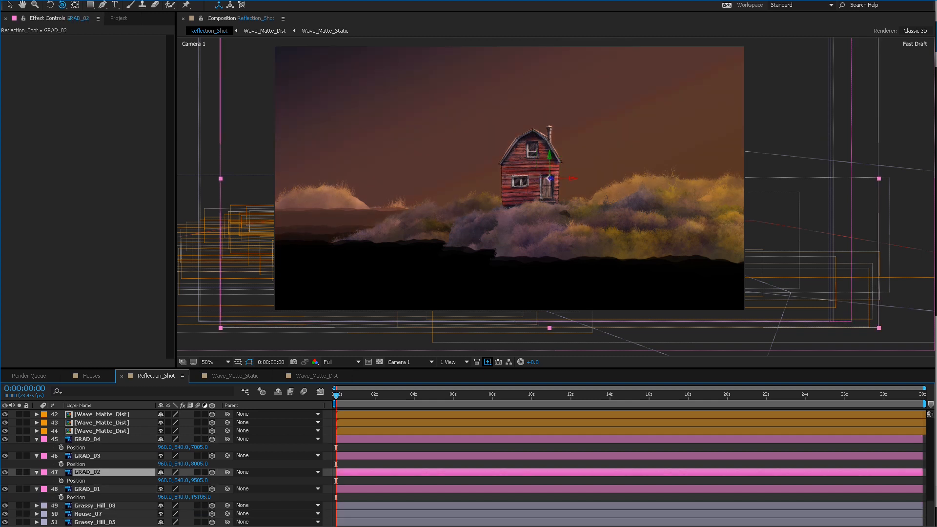
key(ctrl+z)
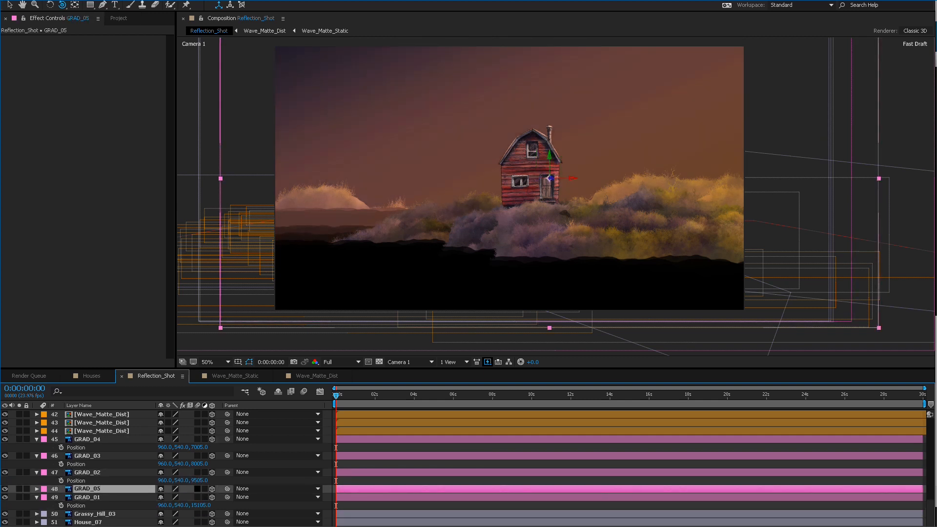
Set the Z position of GRAD_05 to 11005.
key(p)
click(197, 497)
click(197, 498)
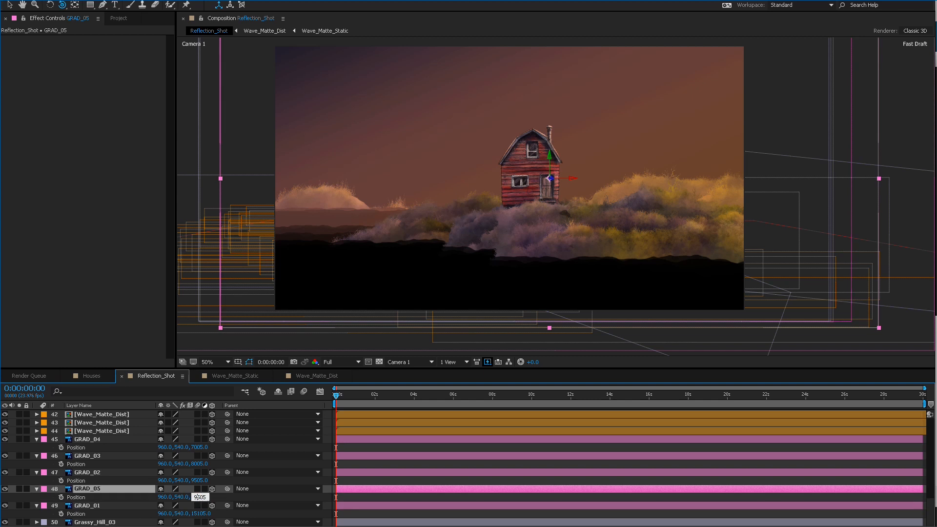
key(Delete)
key(Delete)
text(11)
key(Return)
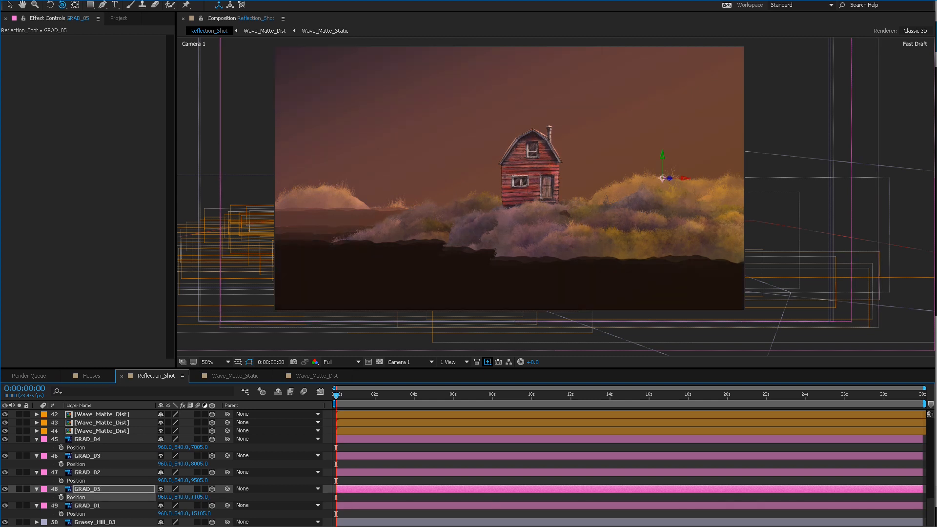
click(199, 497)
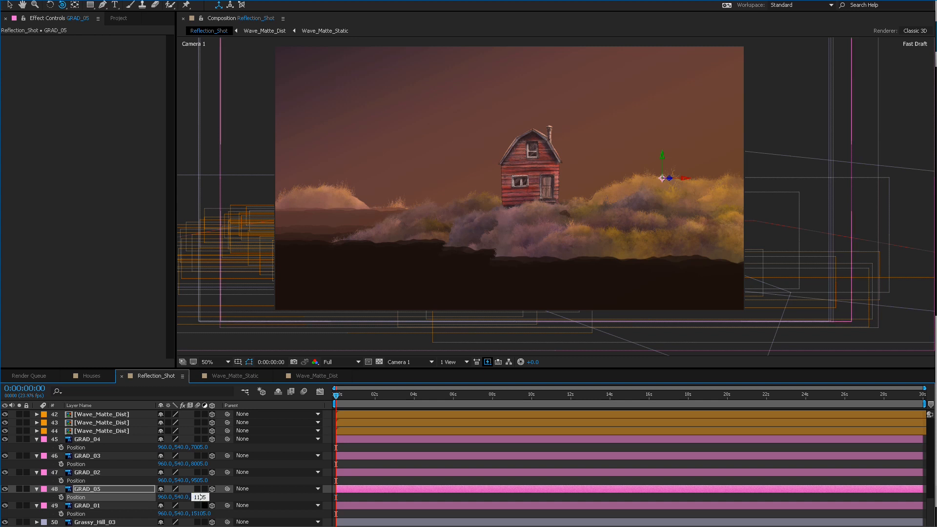
text(0)
key(Return)
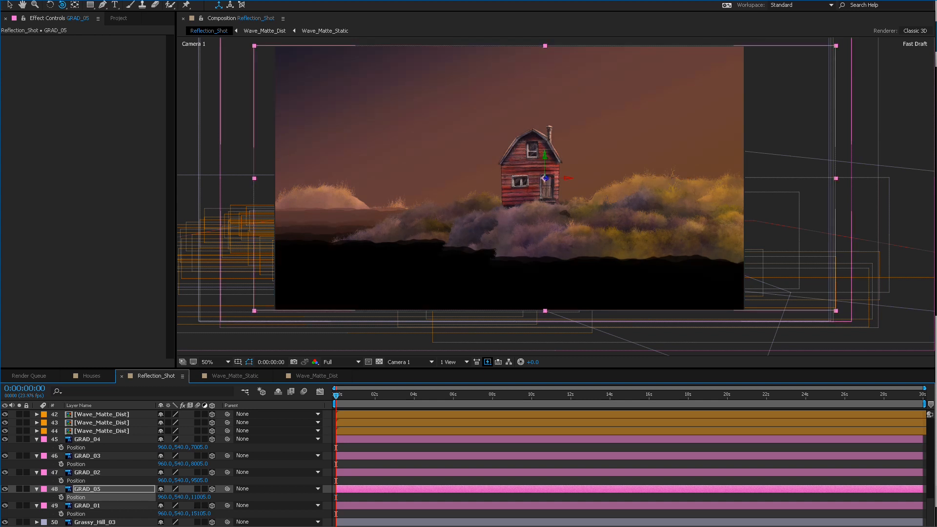
Set the Z position of GRAD_01 to 15005 and that of GRAD_02 to 9005.
click(200, 513)
click(199, 513)
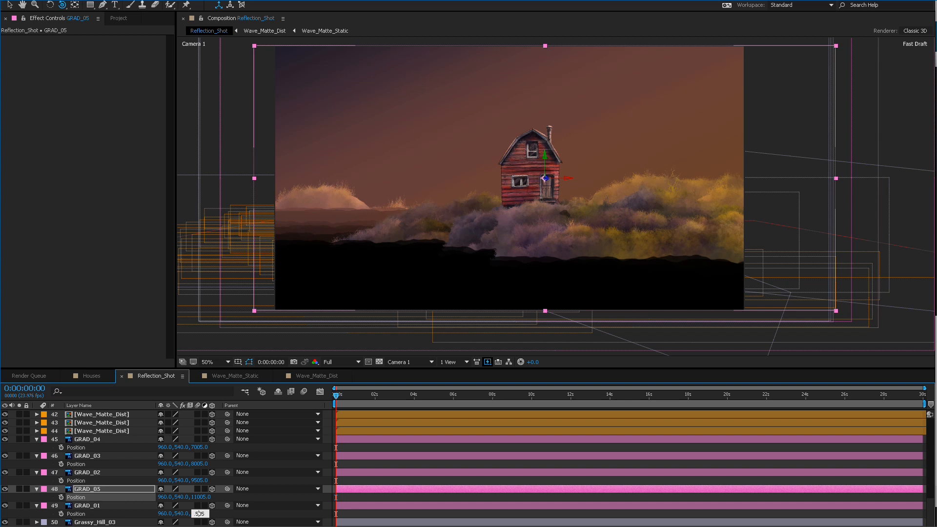
key(Return)
click(199, 481)
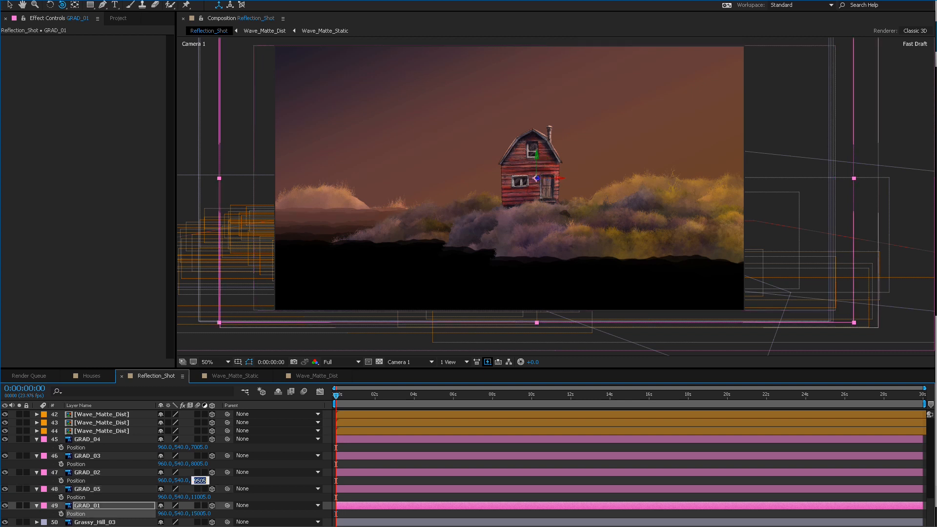
text(0)
key(Return)
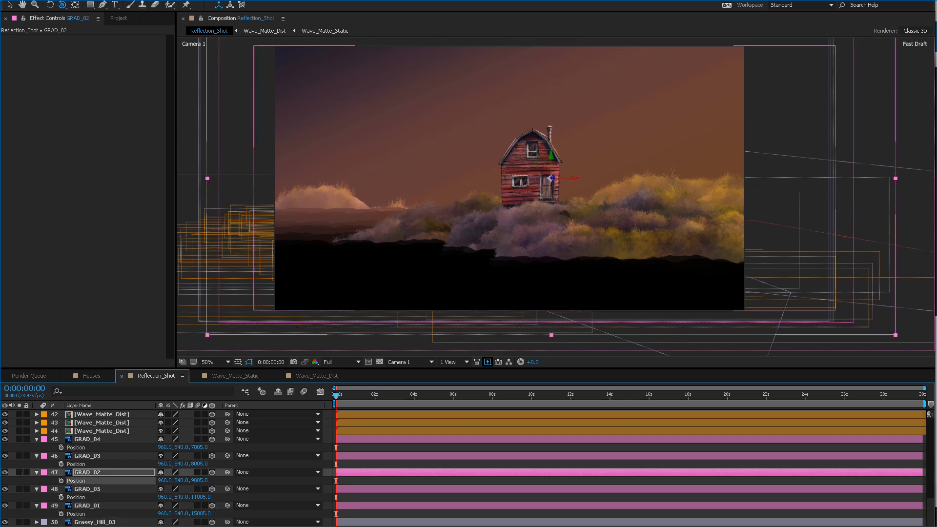
Duplicate GRAD_05 and set the Z position of the copy, GRAD_06, to 13005.
click(88, 489)
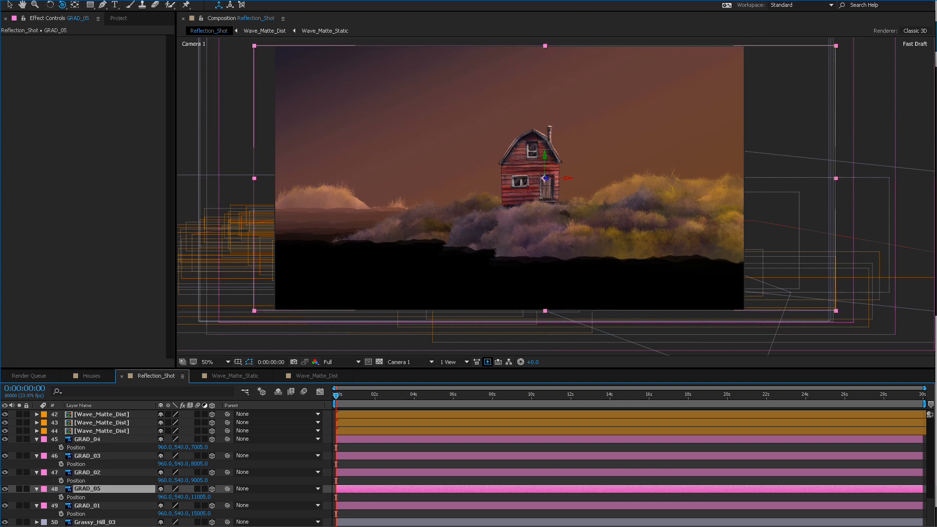
key(ctrl+d)
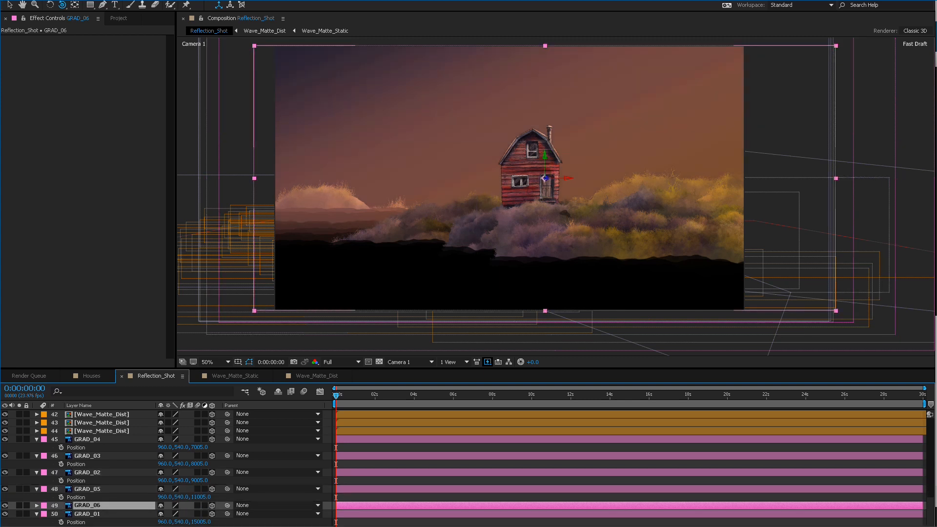
key(p)
click(201, 513)
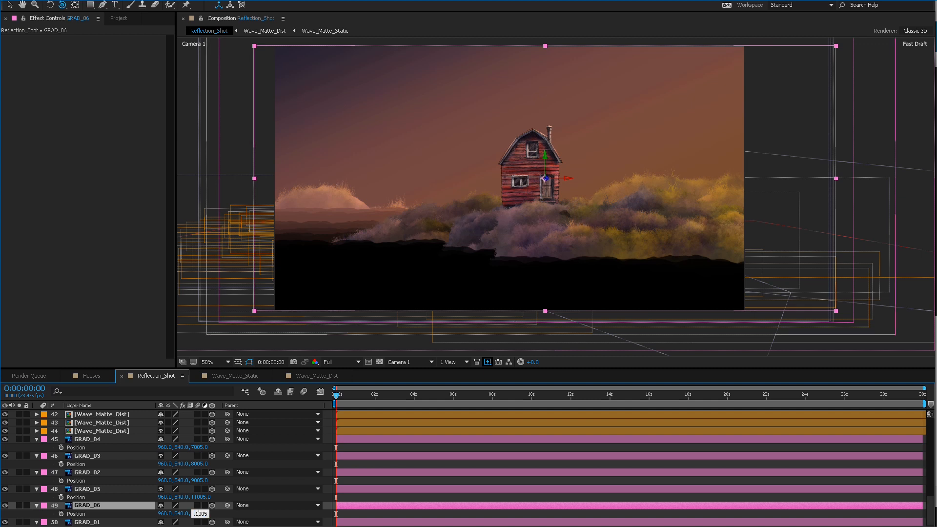
scroll(200, 513, down, 3)
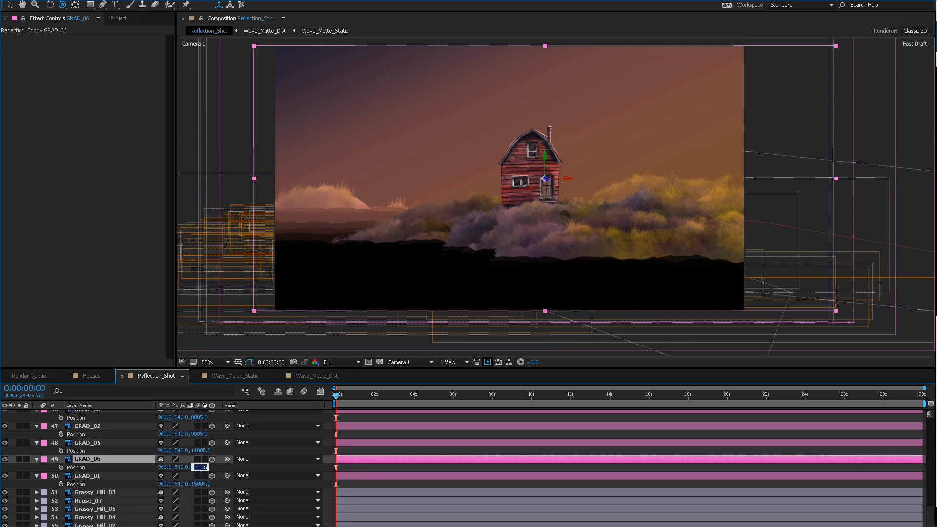
click(199, 467)
text(3)
key(Return)
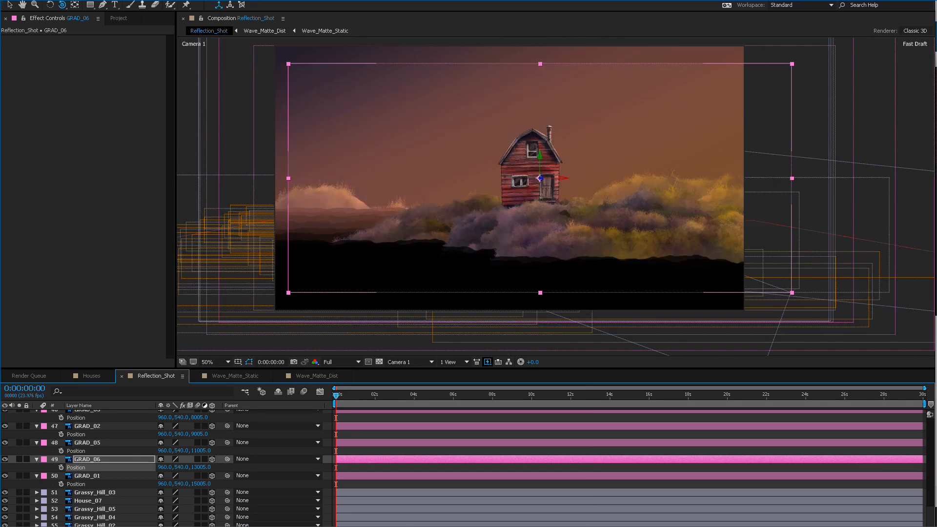
Scale GRAD_06 up uniformly to 447%, previewing the camera move to check that it covers the frame.
click(96, 475)
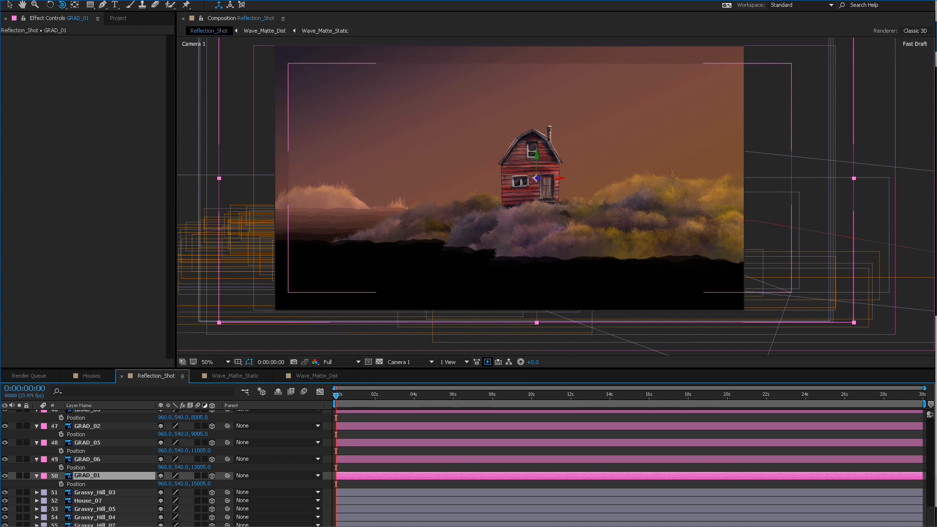
click(96, 459)
key(s)
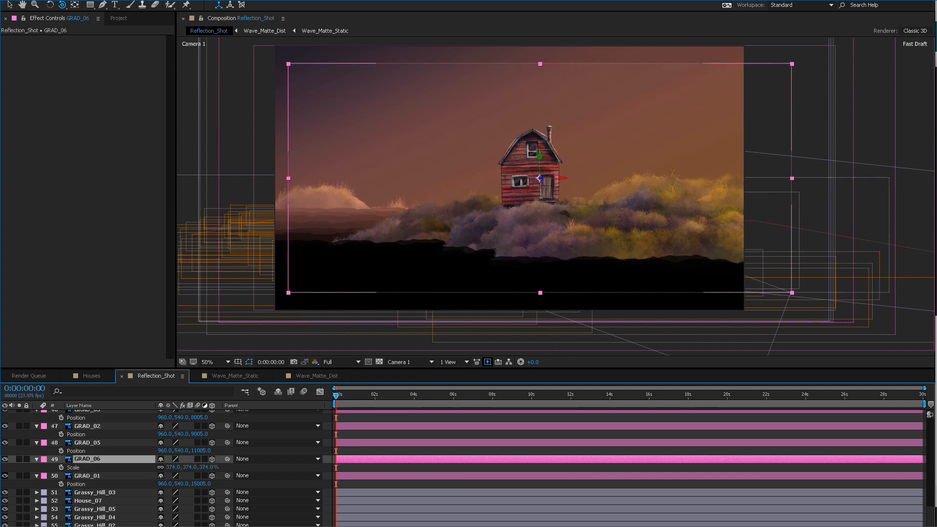
drag(173, 467, 196, 467)
key(space)
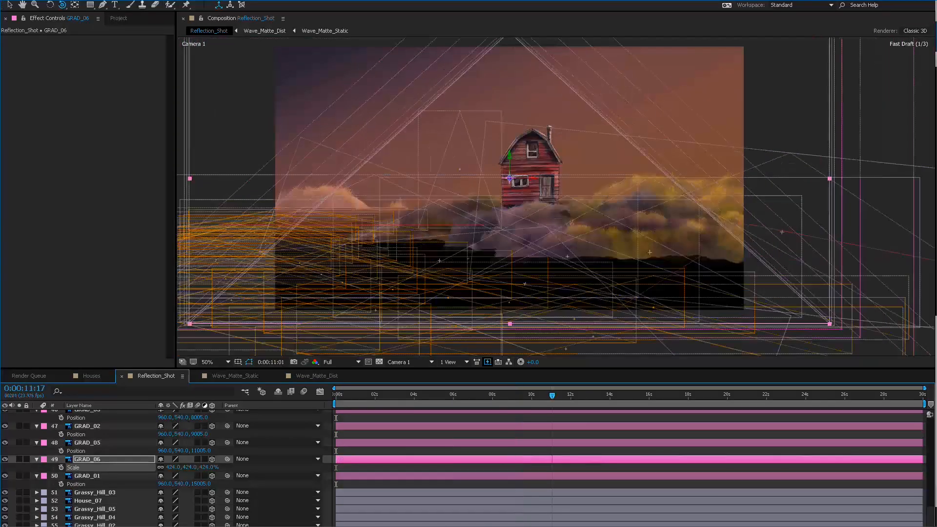
key(space)
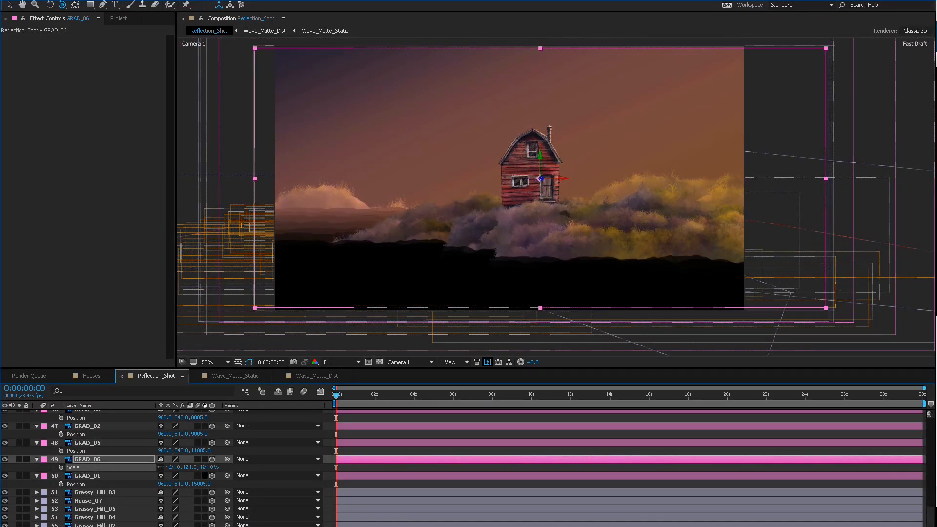
drag(172, 467, 184, 467)
Enlarge GRAD_05 uniformly to 435% and GRAD_06 to 504% so both extend past the frame edges.
click(88, 476)
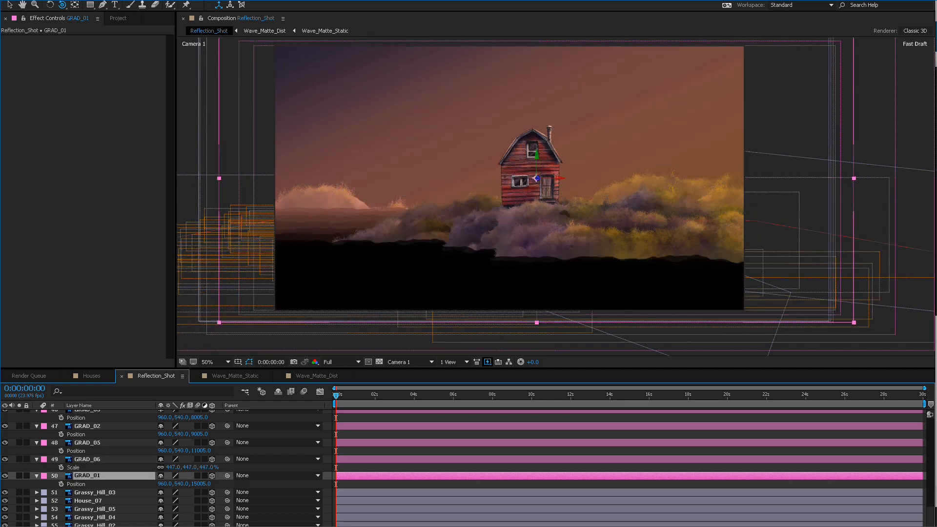
key(ctrl+Up)
key(ctrl+Up)
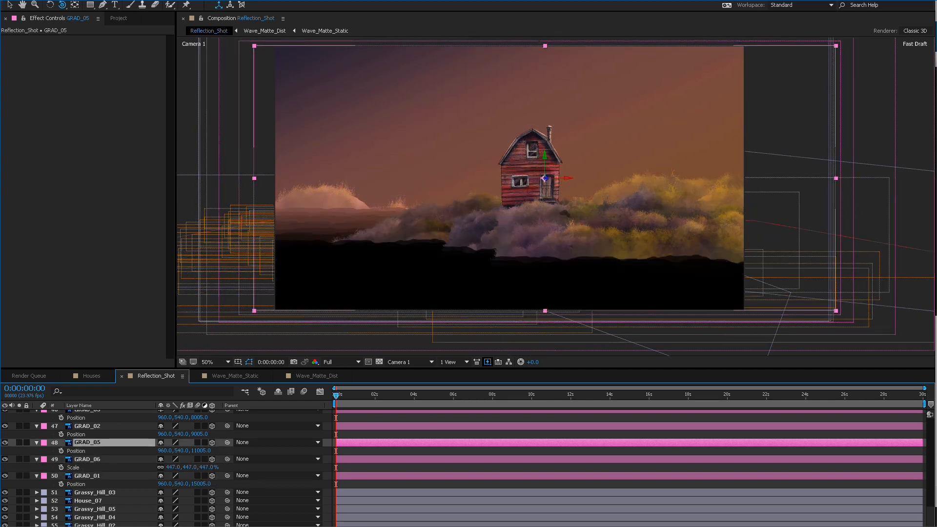
mouse_move(181, 451)
mouse_down()
mouse_move(203, 451)
mouse_move(170, 450)
mouse_move(178, 450)
mouse_up()
key(ctrl+z)
key(s)
drag(336, 395, 346, 395)
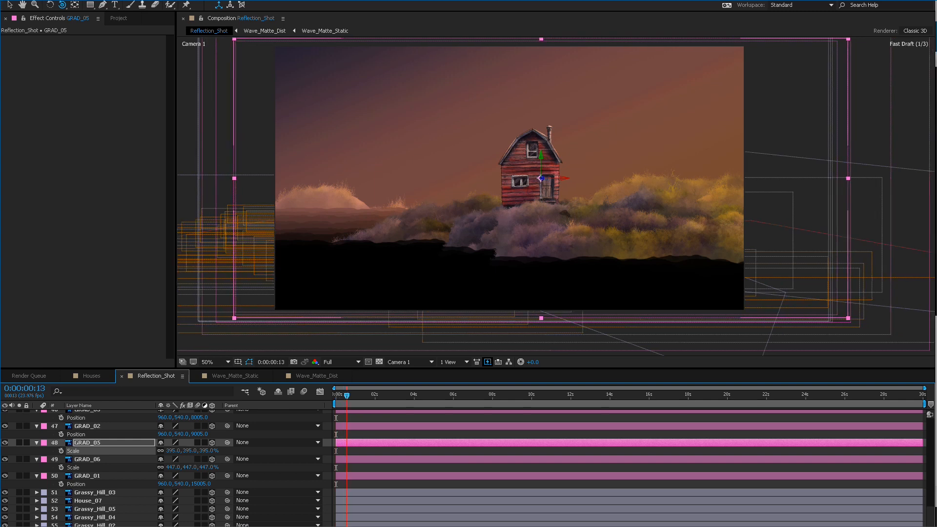
key(Home)
key(comma)
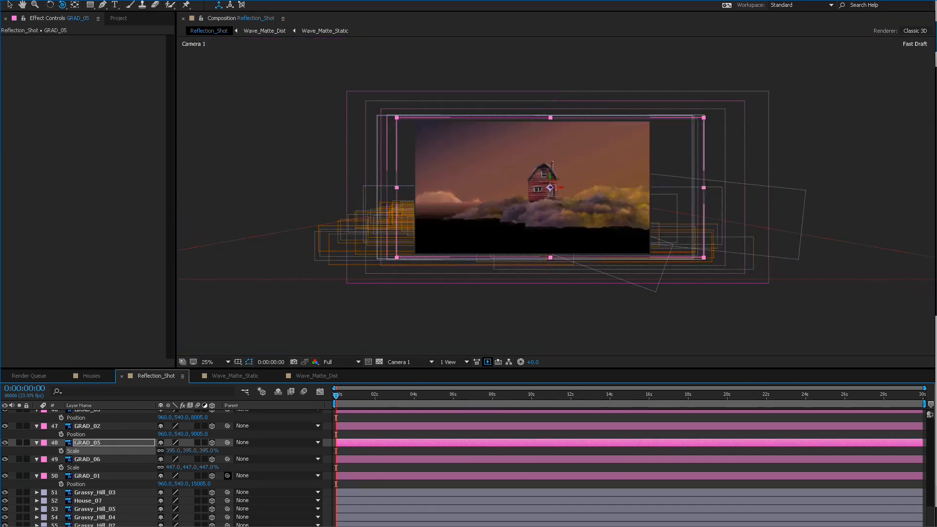
drag(176, 451, 203, 468)
Scale GRAD_03 uniformly to 355% and GRAD_04 to 325%.
click(88, 411)
scroll(87, 411, up, 2)
scroll(203, 481, up, 1)
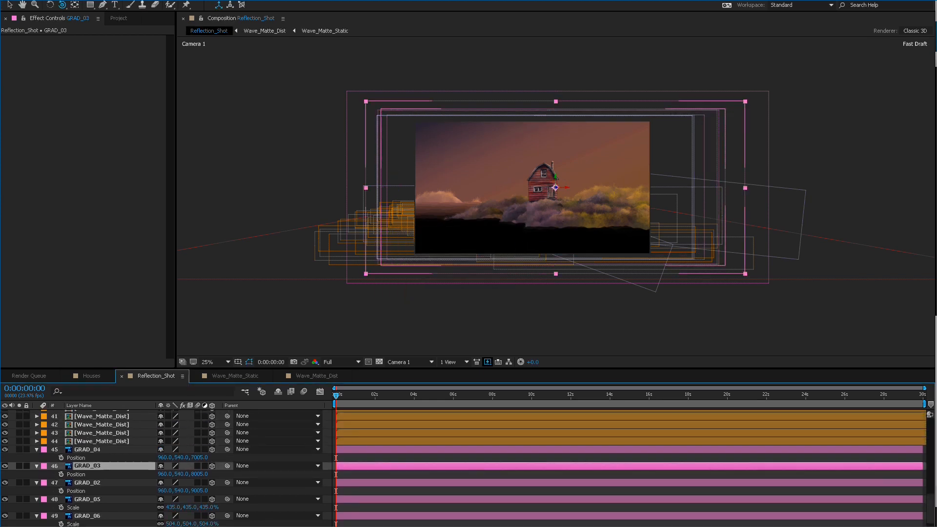
key(s)
drag(176, 474, 150, 457)
click(88, 457)
key(s)
mouse_move(336, 395)
mouse_down()
mouse_move(643, 395)
mouse_move(336, 395)
mouse_up()
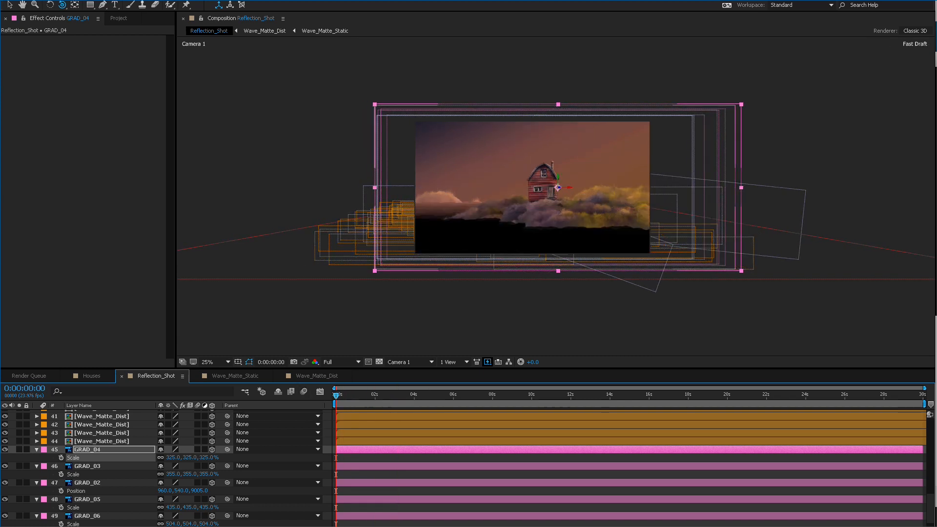
Set the Opacity of all six GRAD layers, GRAD_01 to GRAD_06, to 5%.
scroll(97, 480, down, 2)
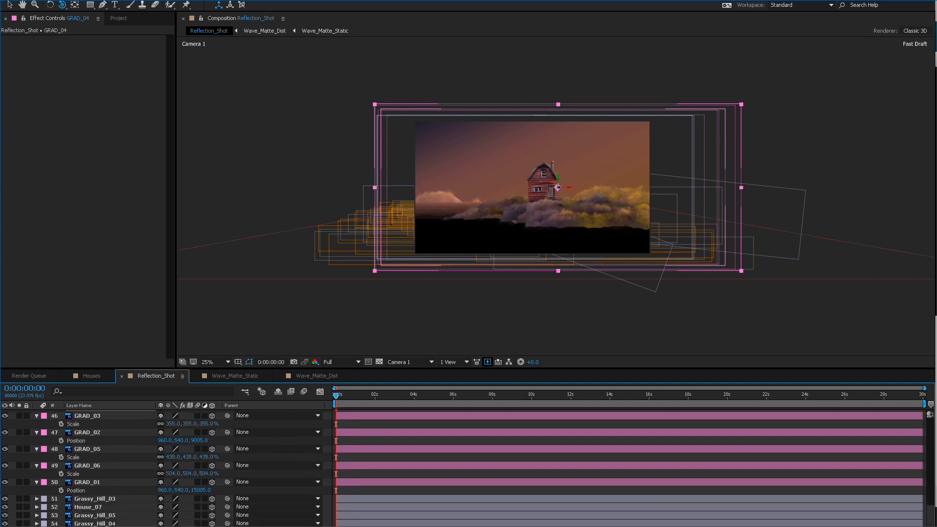
shift+click(88, 483)
key(t)
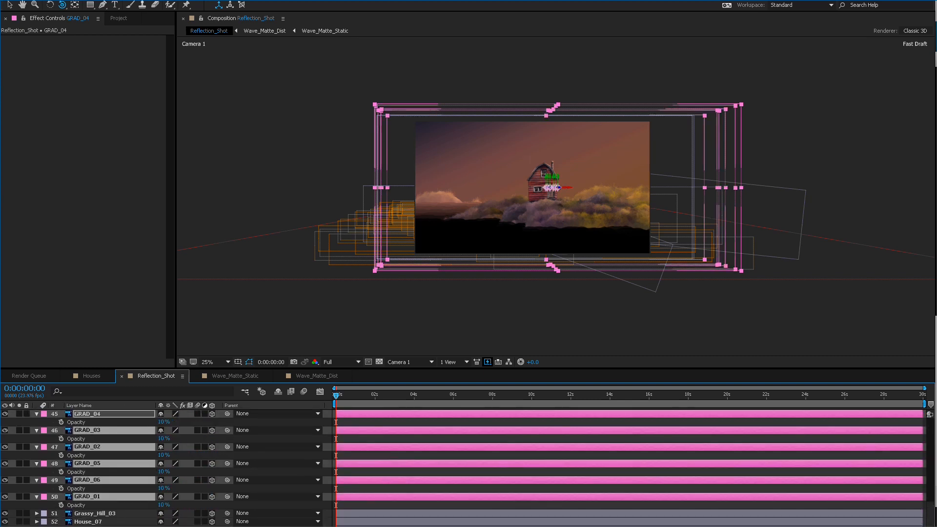
click(164, 505)
text(5)
key(Return)
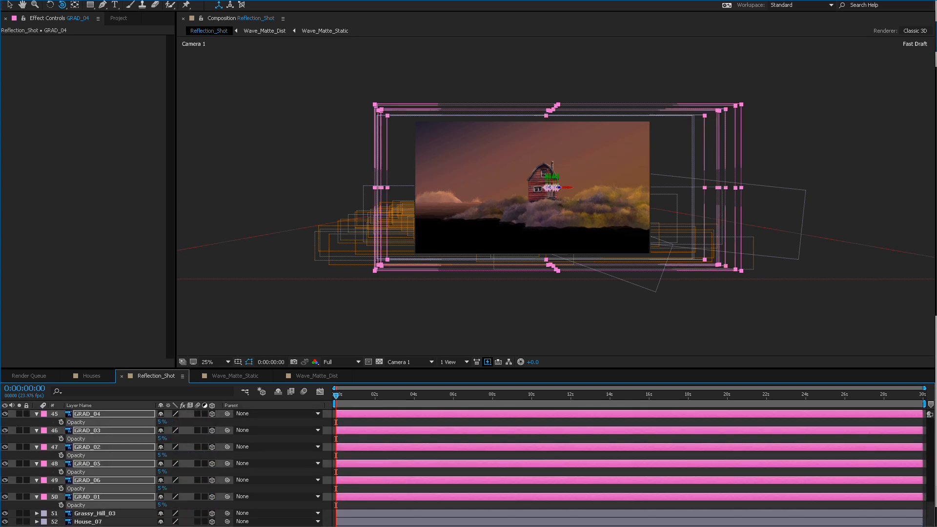
Switch the composition's fast preview mode to Adaptive Resolution.
click(410, 362)
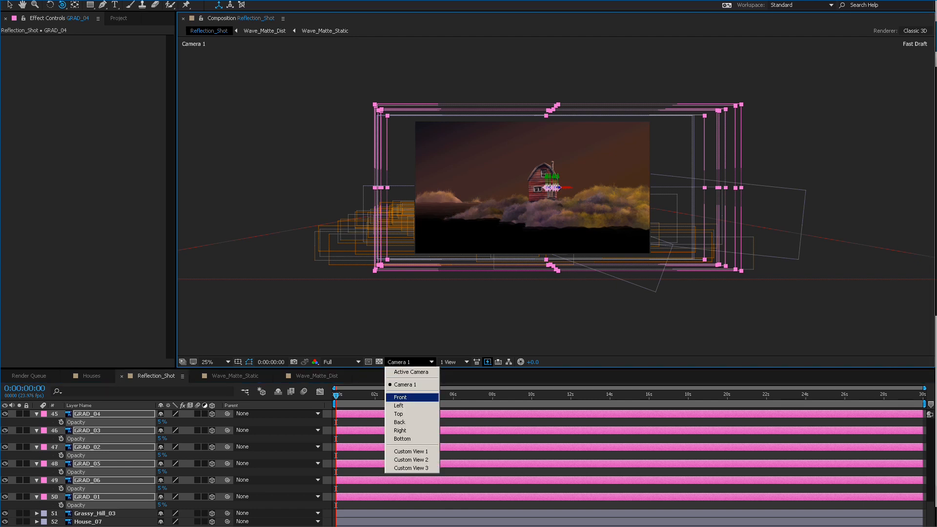
click(487, 362)
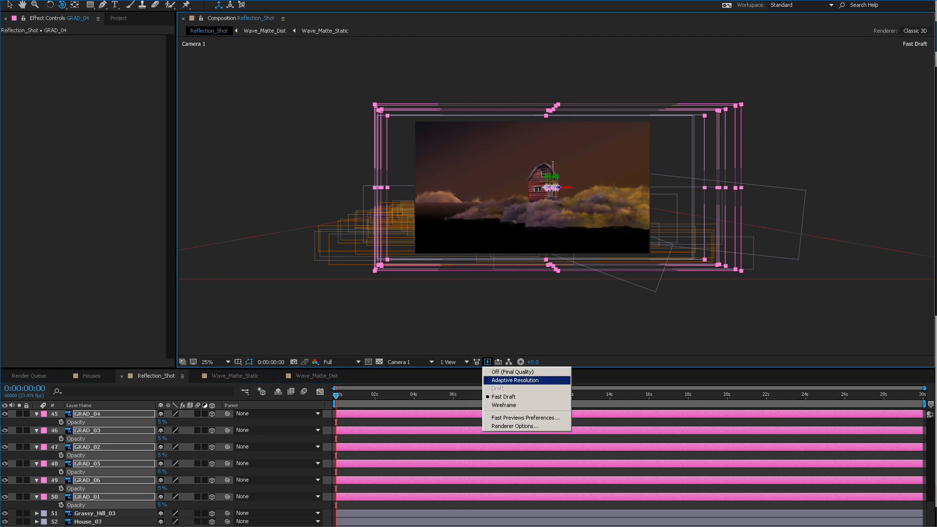
click(512, 380)
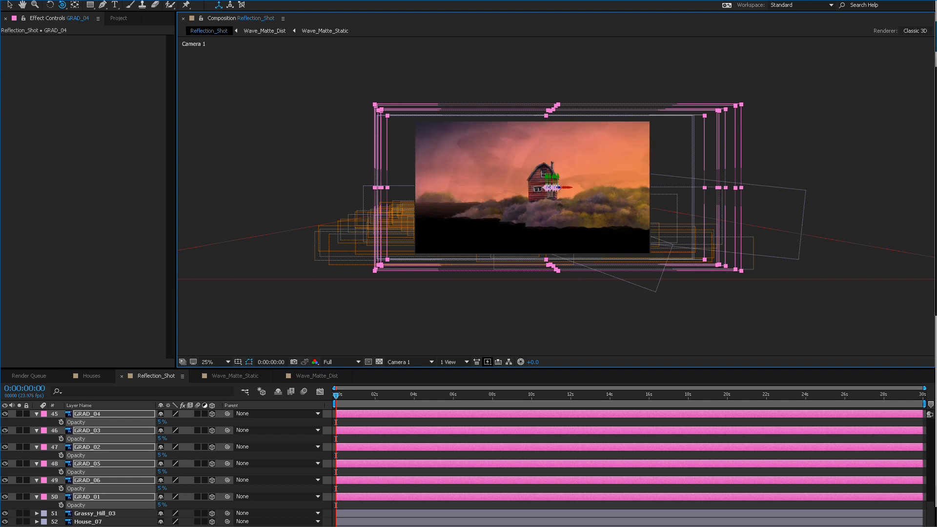
key(period)
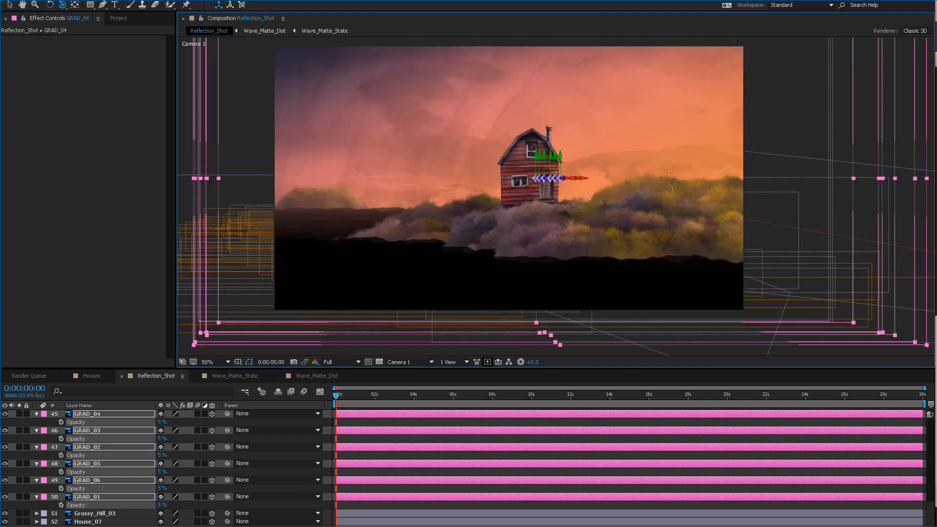
Compare the shot with all GRAD layers hidden and shown, and check the haze at about 9:13.
click(4, 447)
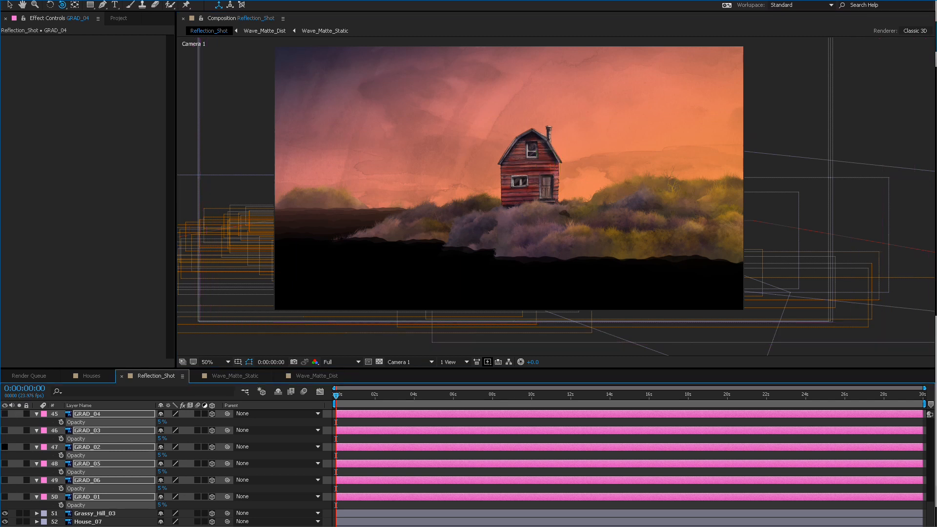
click(5, 446)
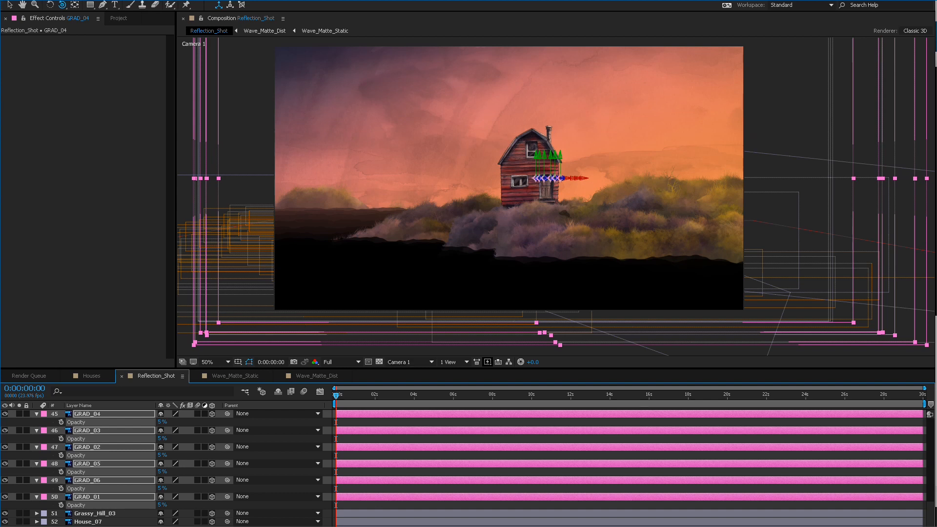
click(557, 395)
drag(557, 395, 523, 395)
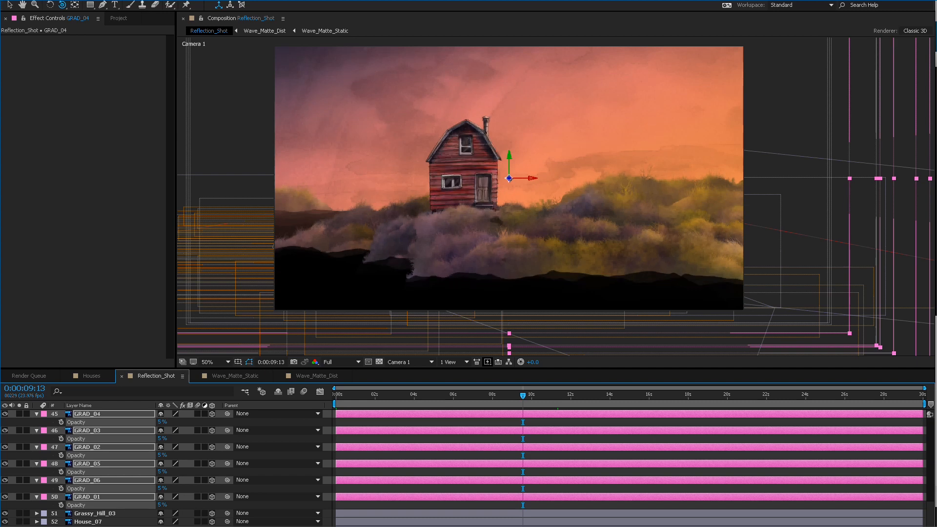
key(Home)
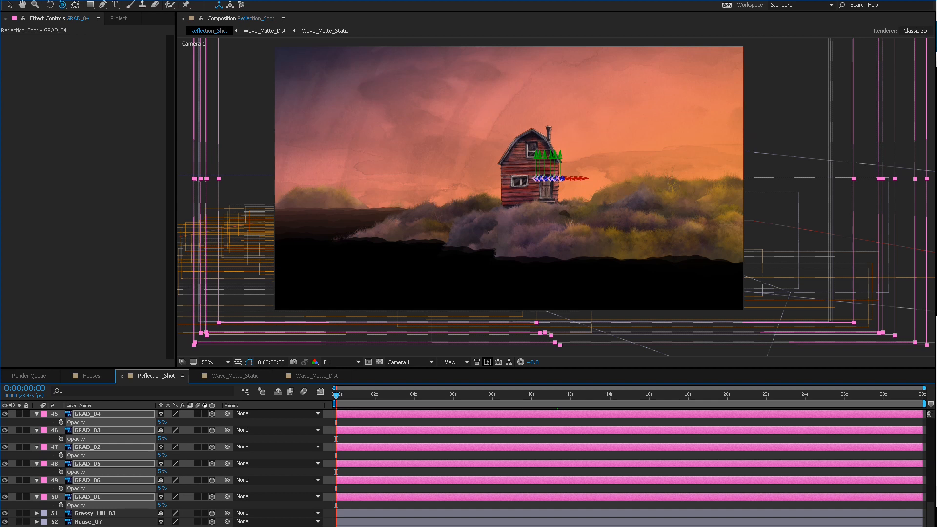
Collapse the Opacity properties of all the GRAD layers.
key(comma)
key(comma)
key(period)
key(period)
key(t)
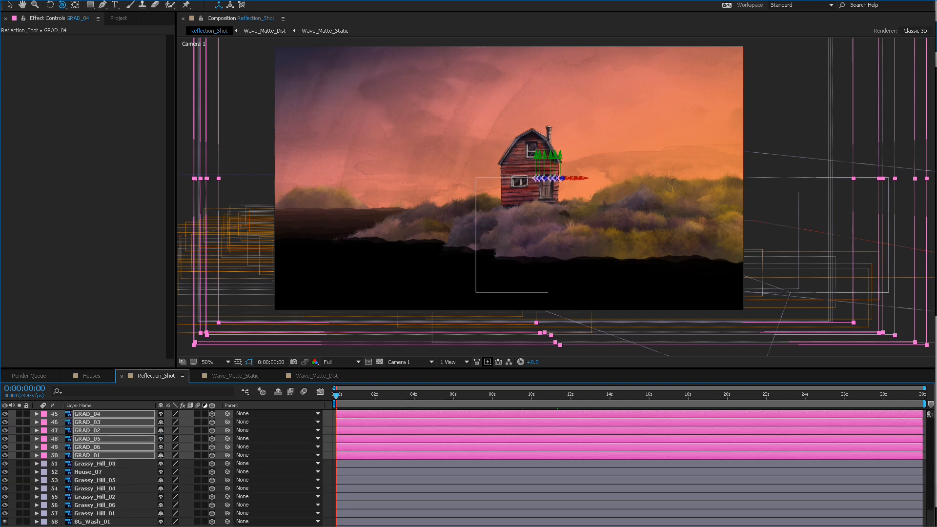
scroll(467, 469, up, 4)
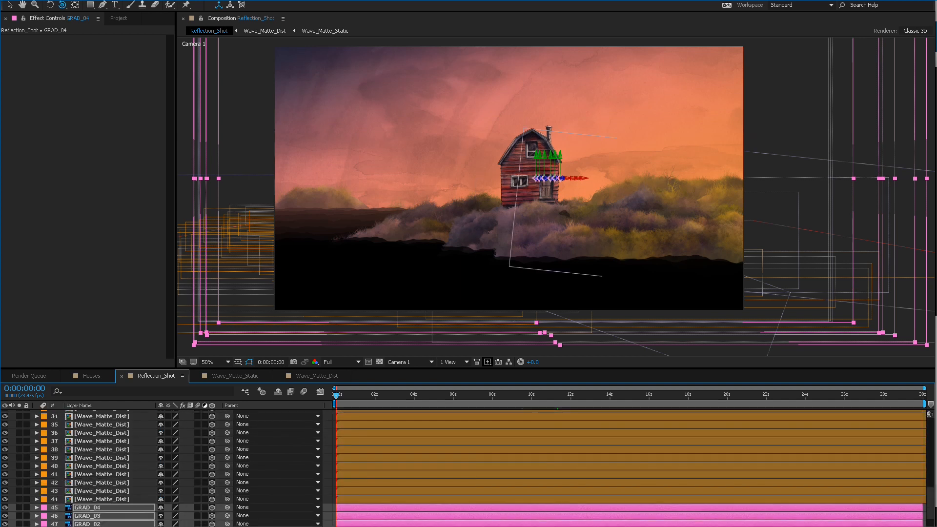
Move the current time to 0:00:15:00 in Reflection_Shot and end the work area there.
click(102, 505)
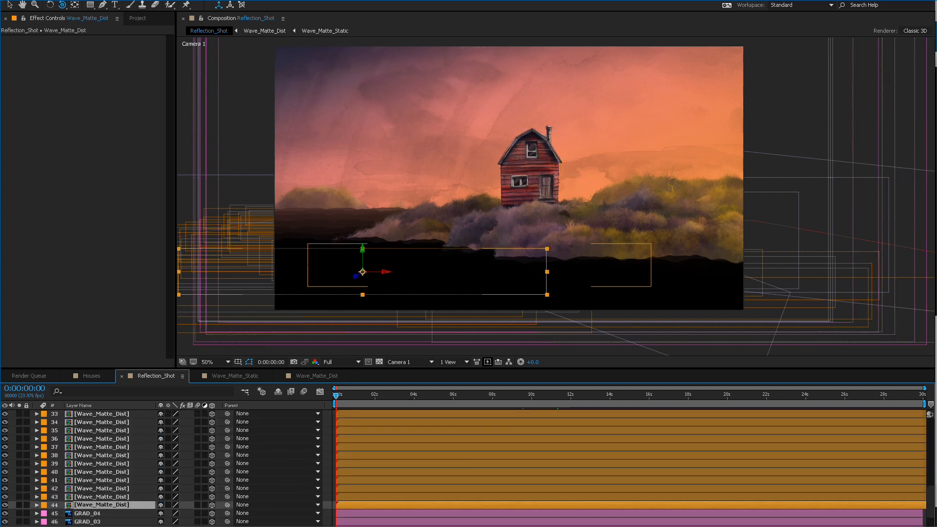
key(grave)
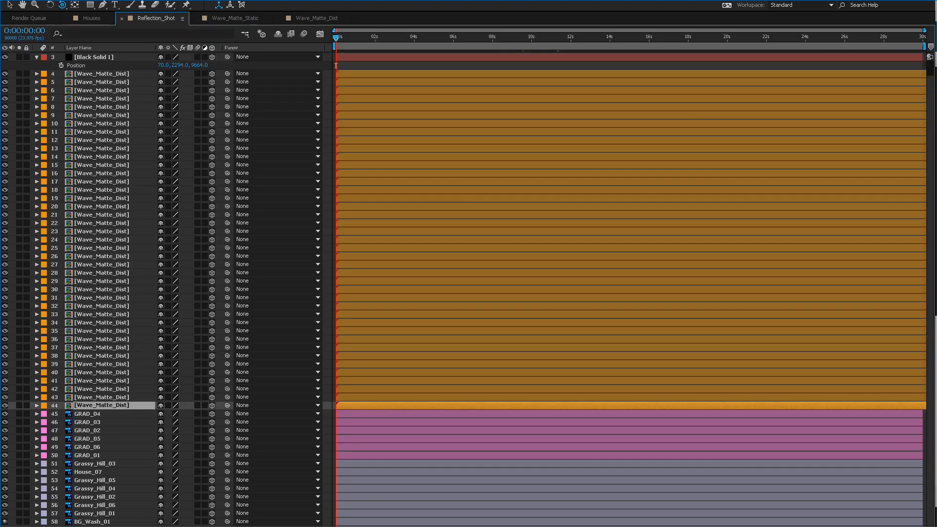
scroll(336, 65, up, 1)
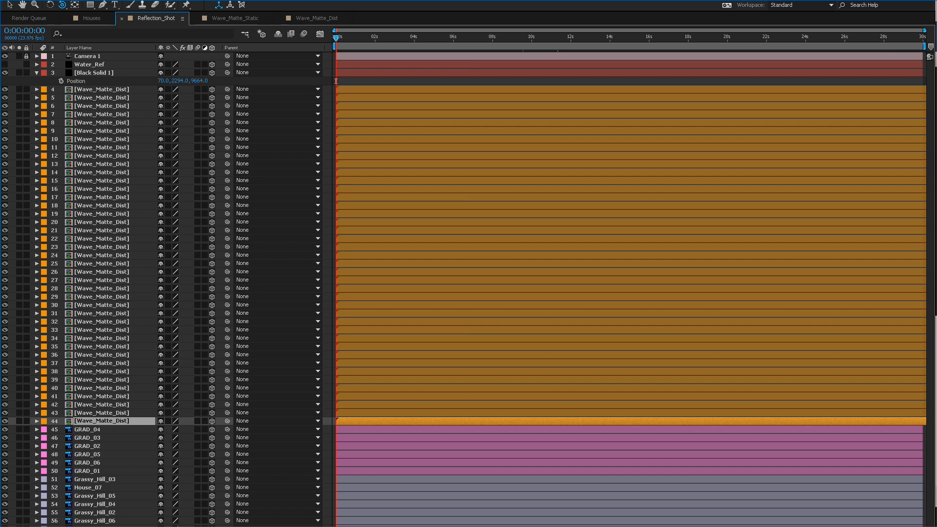
click(630, 37)
key(Page_Up)
key(n)
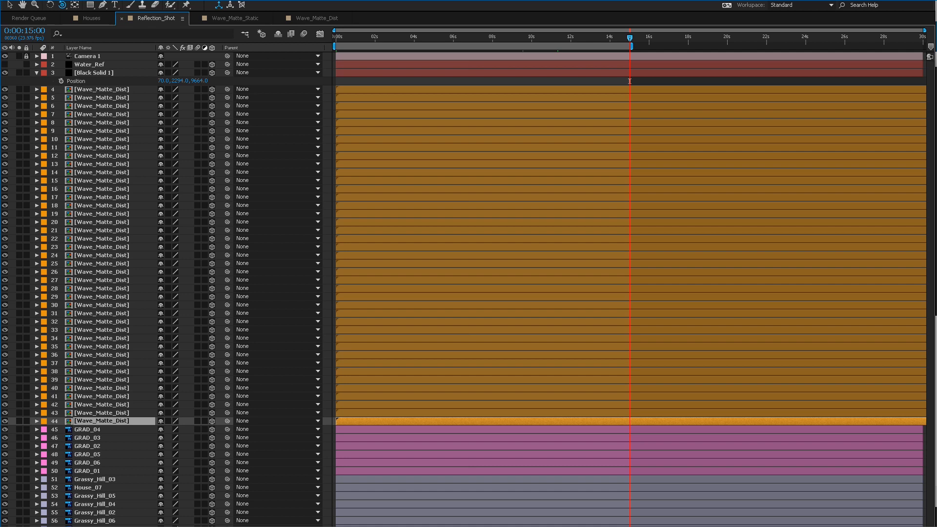
Trim the out points of all Wave_Matte_Dist layers, 4 to 44, to 0:00:15:00 and activate the Pan Behind tool.
click(102, 89)
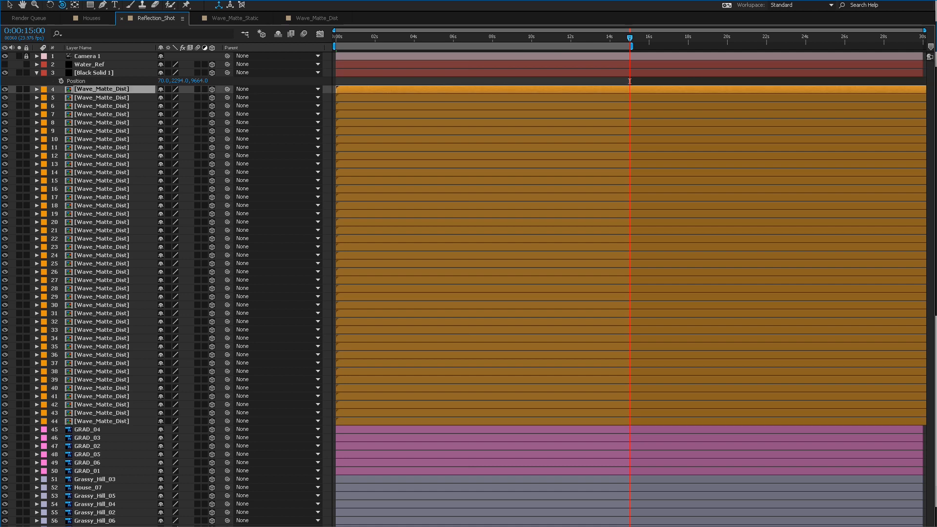
shift+click(101, 421)
key(alt+bracketright)
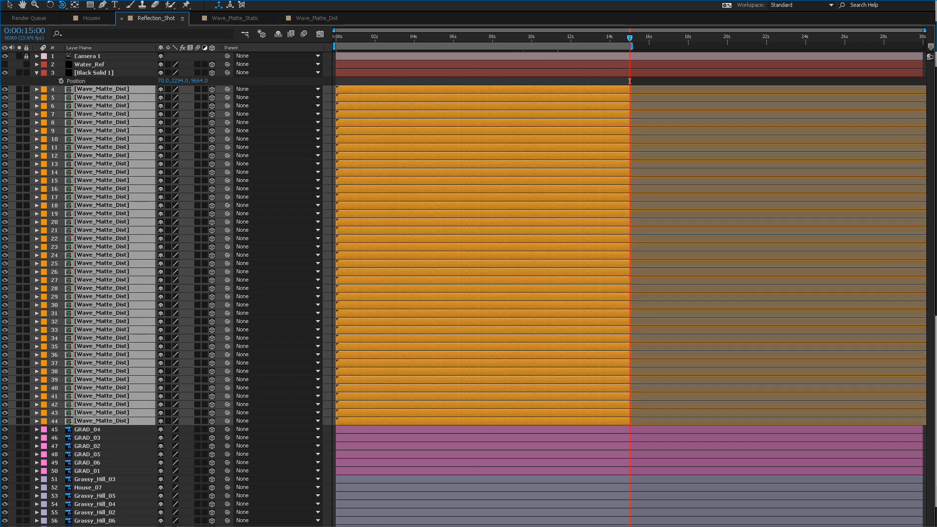
key(F2)
key(y)
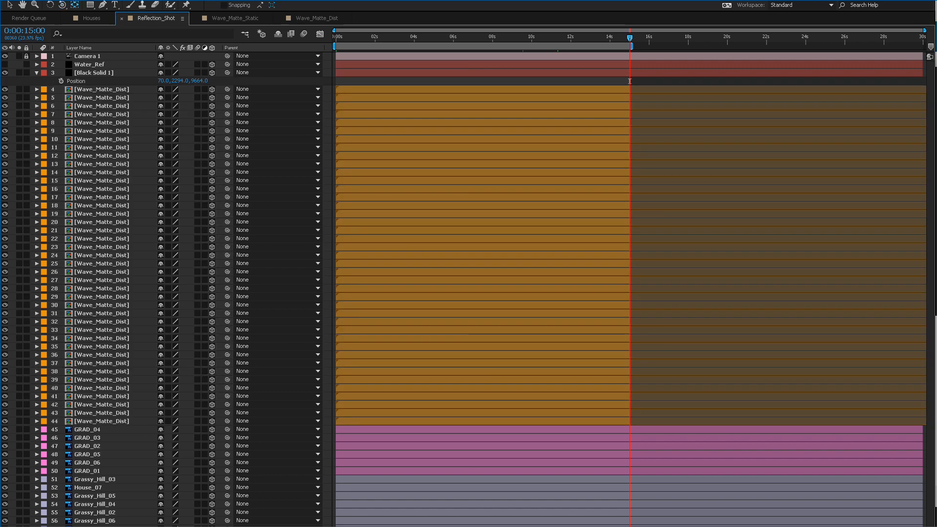
Slip the source footage of Wave_Matte_Dist layers 4 to 7 by different random amounts within their trimmed bars.
click(101, 89)
drag(468, 89, 375, 90)
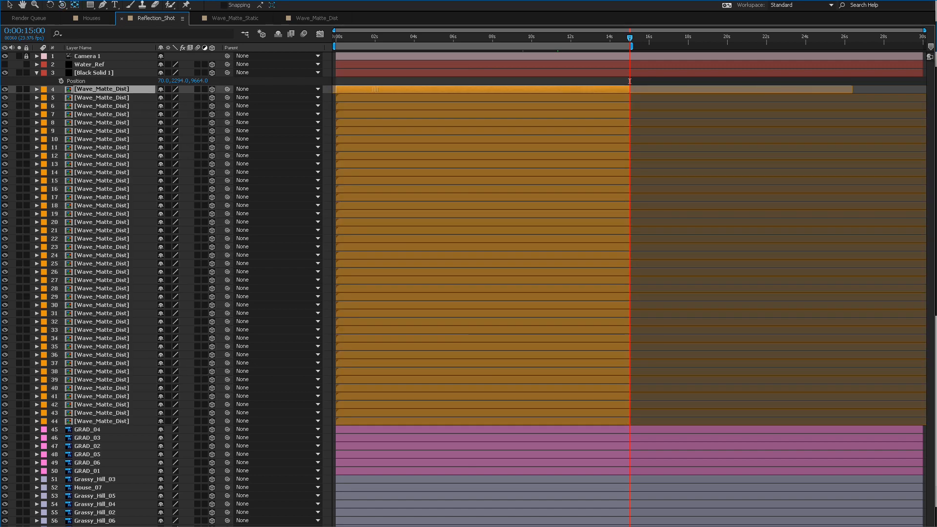
click(561, 97)
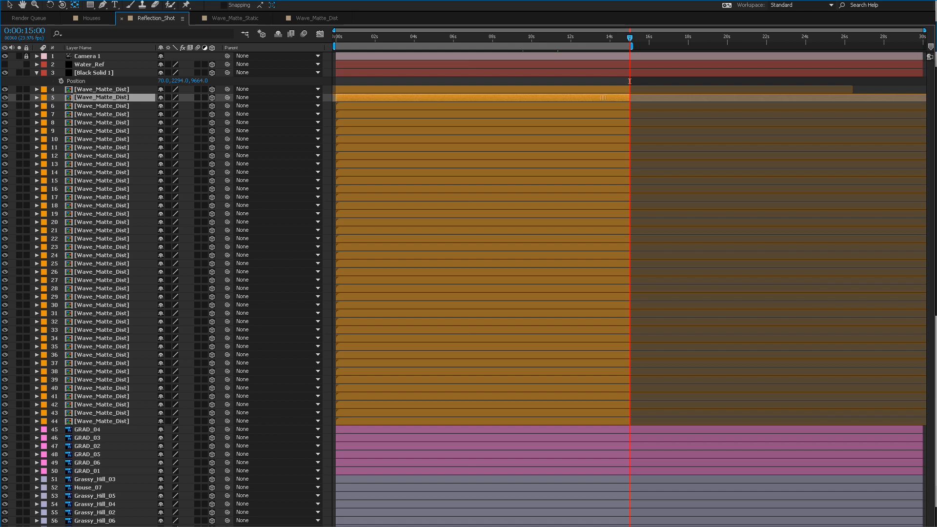
drag(561, 97, 307, 98)
click(566, 106)
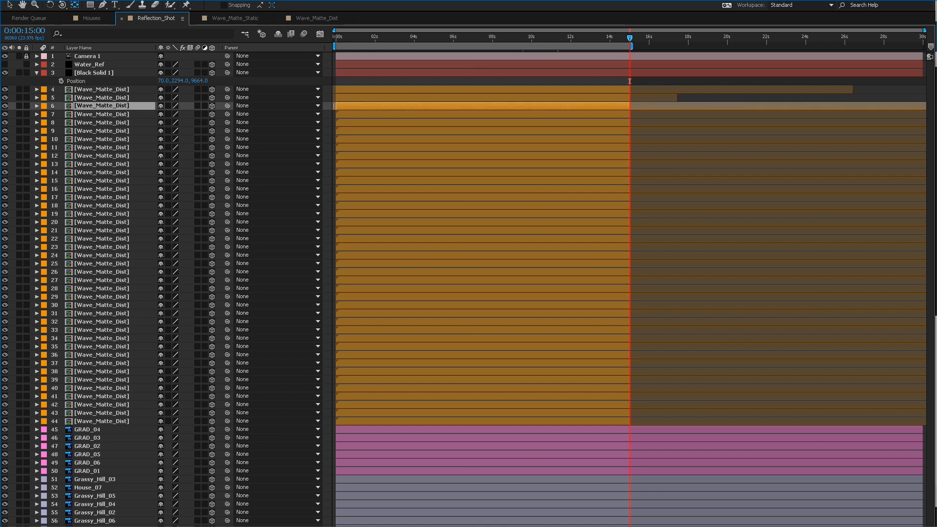
click(366, 114)
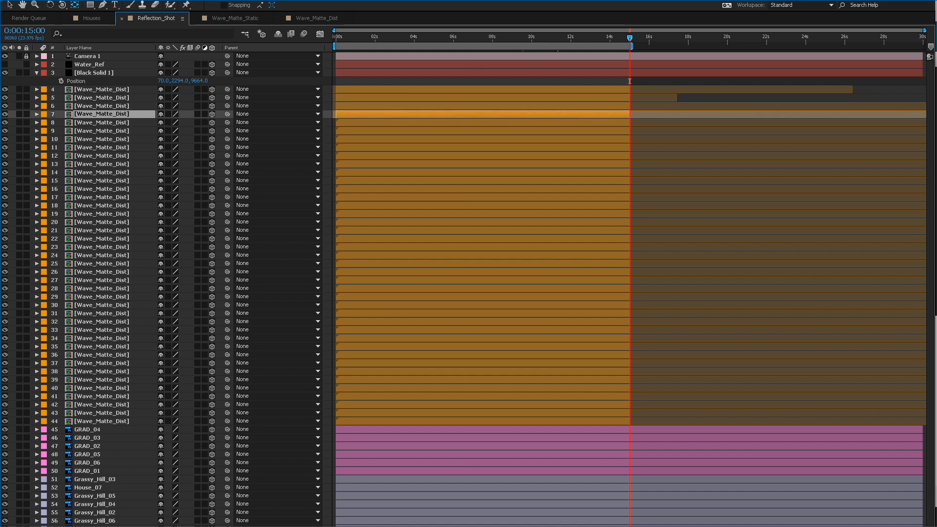
drag(599, 114, 300, 127)
drag(564, 114, 676, 114)
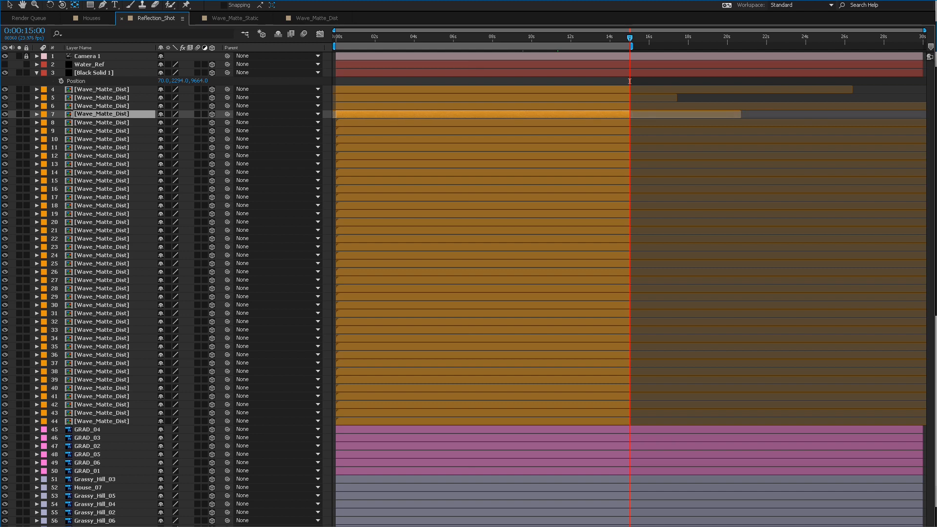
Slip the source timing of Wave_Matte_Dist layers 8 to 14 by varied amounts, keeping their trimmed ranges.
click(566, 122)
mouse_move(563, 122)
mouse_down()
mouse_move(540, 123)
mouse_move(564, 122)
mouse_up()
click(408, 131)
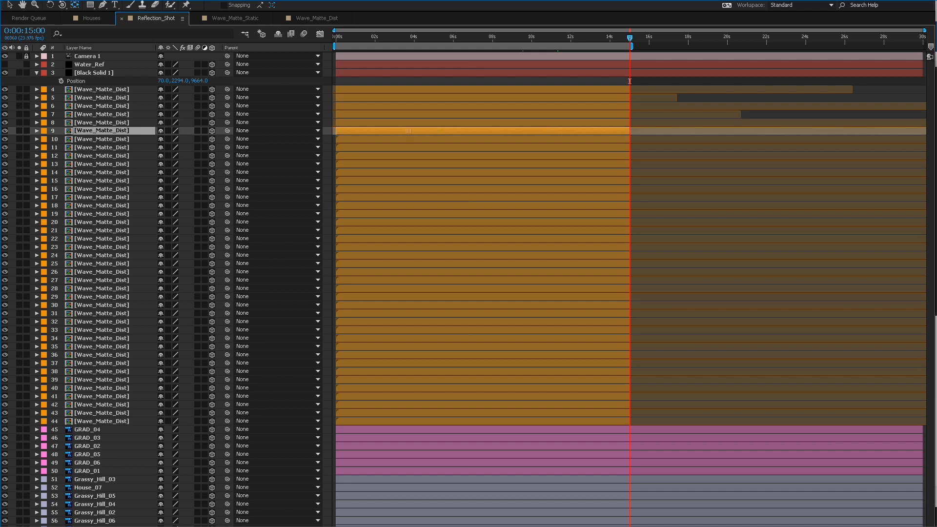
key(ctrl+Down)
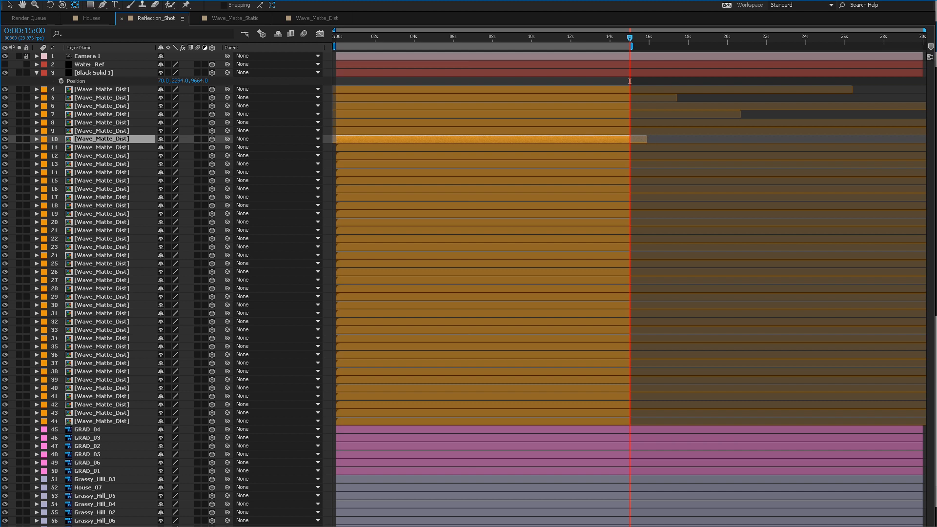
key(ctrl+Down)
key(alt+bracketright)
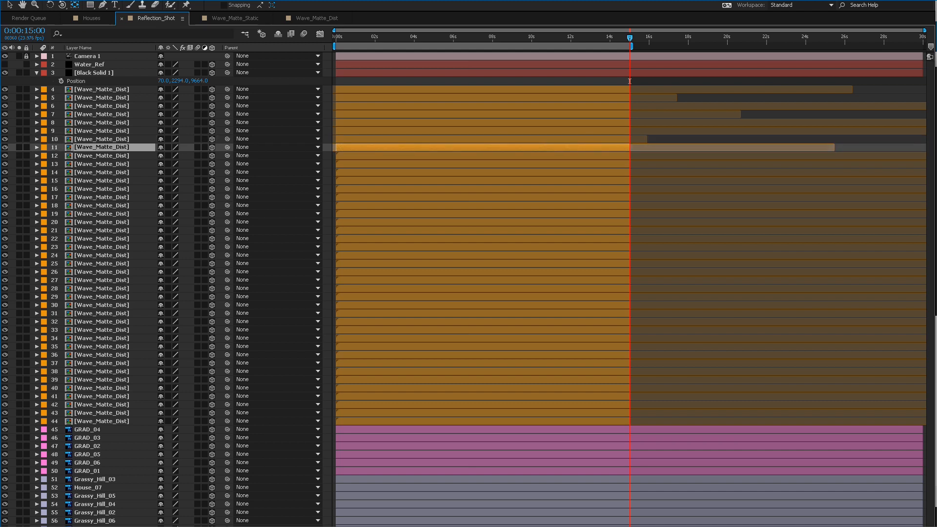
key(ctrl+Down)
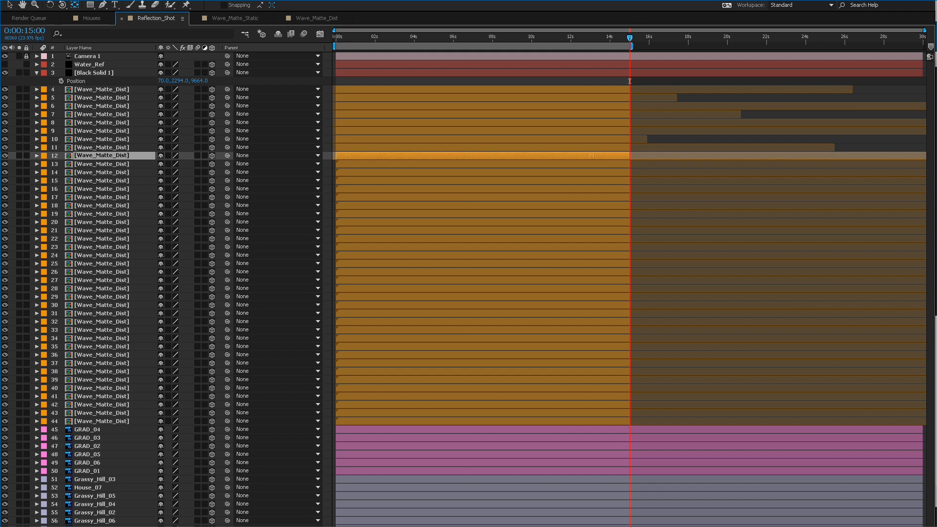
key(alt+bracketright)
key(ctrl+Down)
key(ctrl+Down)
key(alt+bracketright)
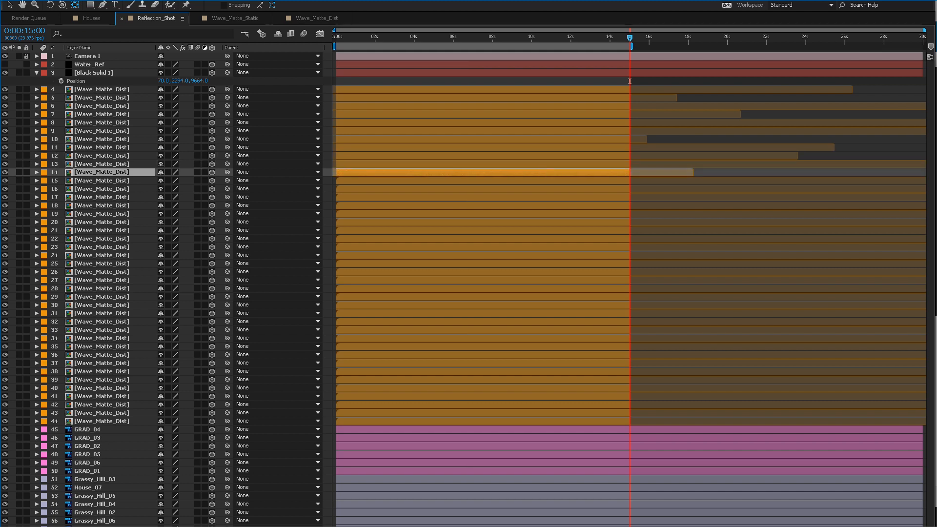
Randomly offset the footage inside the trimmed bars of Wave_Matte_Dist layers 15 to 21.
key(ctrl+Down)
key(alt+bracketright)
key(ctrl+Down)
key(alt+bracketright)
key(ctrl+Down)
key(alt+bracketright)
key(ctrl+Down)
key(alt+bracketright)
key(ctrl+Down)
key(alt+bracketright)
key(ctrl+Down)
key(alt+bracketright)
key(ctrl+Down)
key(alt+bracketright)
key(ctrl+Down)
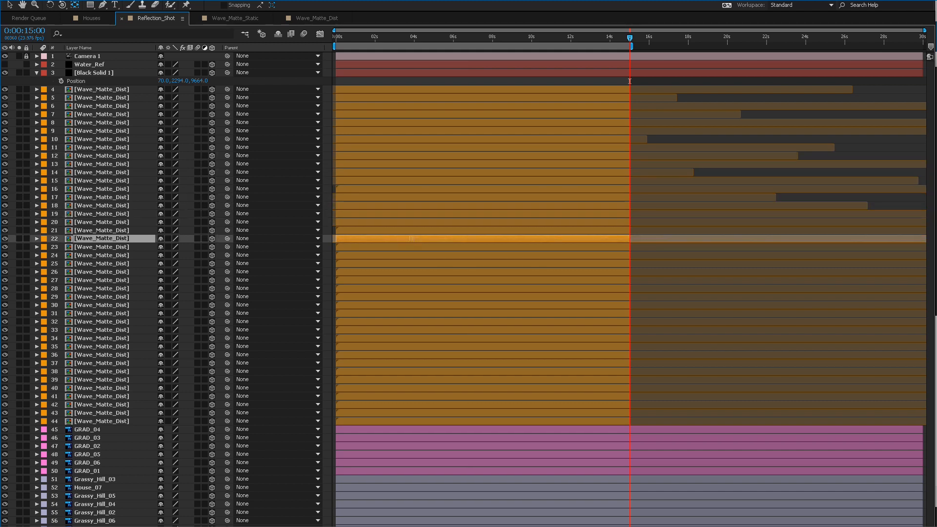
Slip the contents of Wave_Matte_Dist layers 22 to 29 by differing amounts without moving their trimmed bars.
key(alt+bracketright)
key(ctrl+Down)
key(alt+bracketright)
key(ctrl+Down)
key(alt+bracketright)
key(ctrl+Down)
key(alt+bracketright)
key(ctrl+Down)
key(alt+bracketright)
key(ctrl+Down)
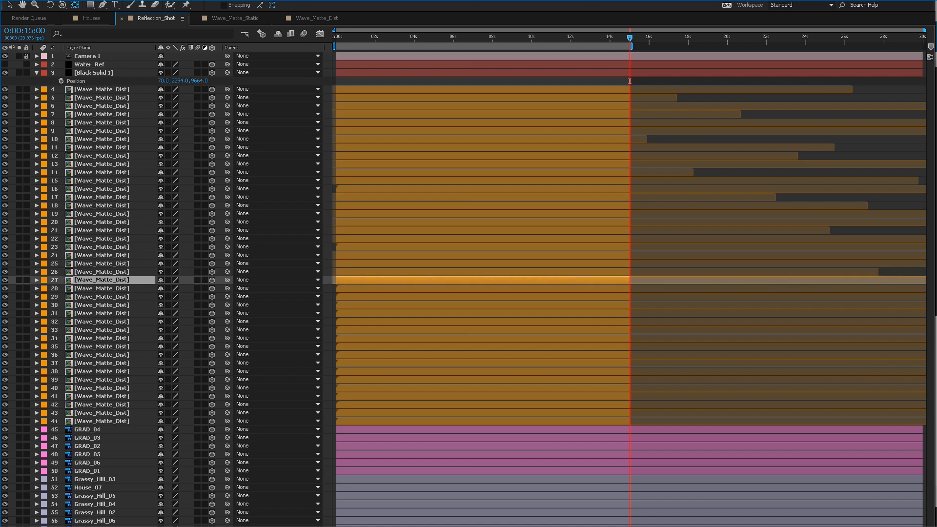
key(alt+bracketright)
key(ctrl+Down)
key(alt+bracketright)
key(ctrl+Down)
key(alt+bracketright)
key(ctrl+Down)
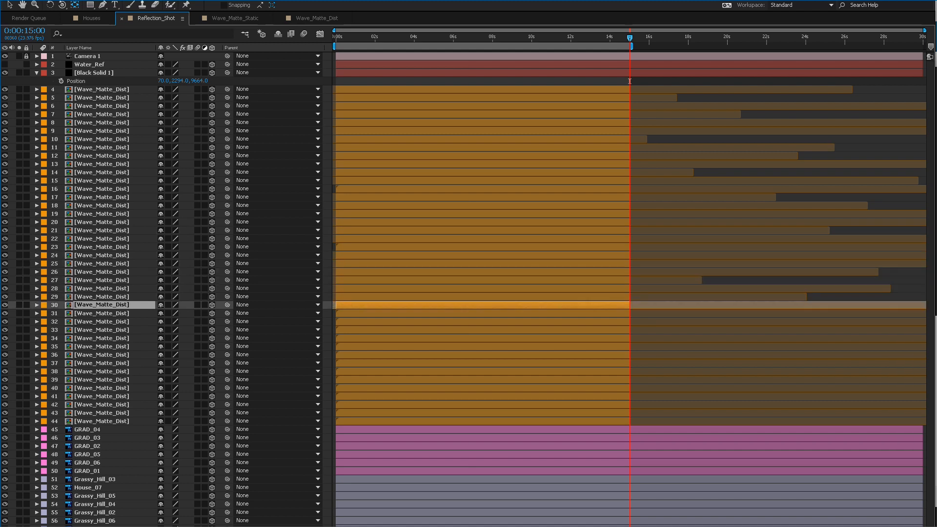
Slip the source footage of Wave_Matte_Dist layers 30 to 42 by varied amounts so their wave motion differs.
drag(585, 305, 488, 313)
drag(585, 321, 439, 322)
drag(585, 329, 512, 330)
drag(586, 347, 512, 346)
drag(586, 363, 364, 363)
drag(585, 371, 488, 379)
drag(585, 388, 454, 388)
drag(585, 397, 526, 396)
drag(585, 404, 478, 404)
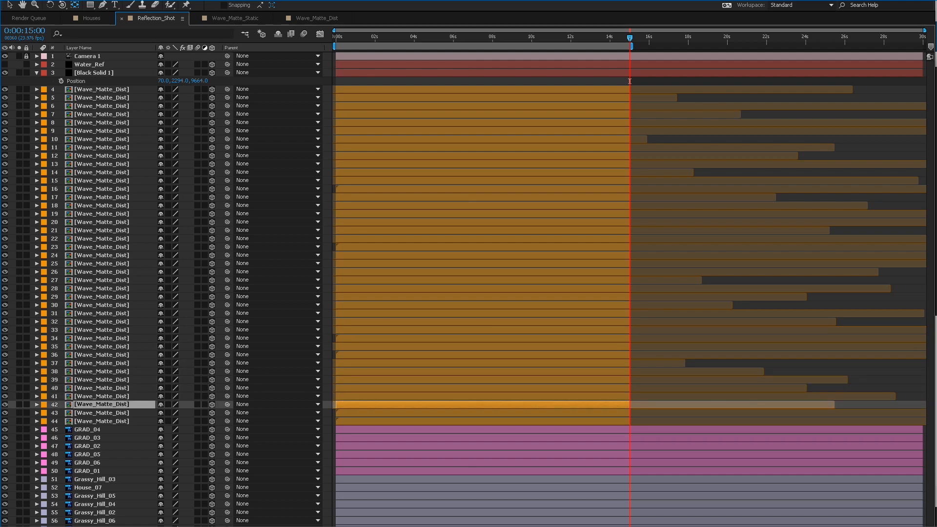
Restore the full panel layout and try to preview the shot from 0:00:06:15.
key(grave)
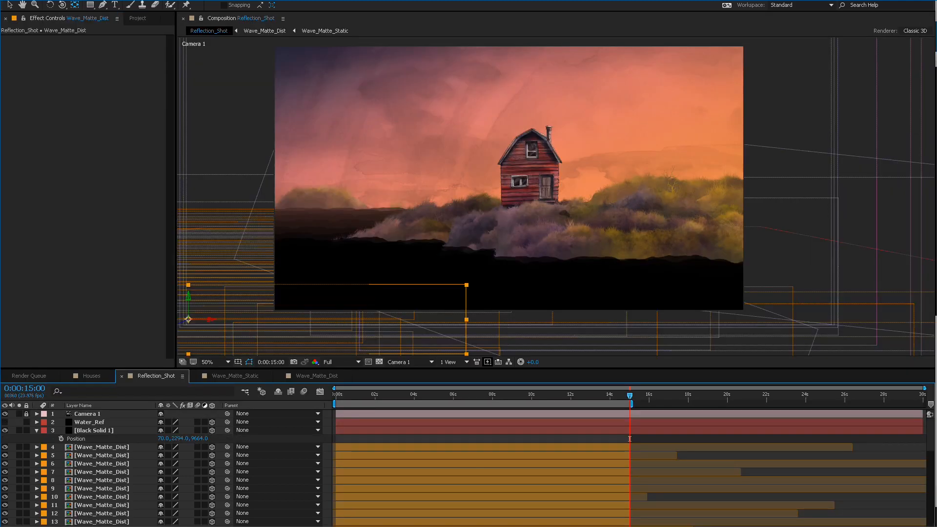
drag(629, 438, 466, 439)
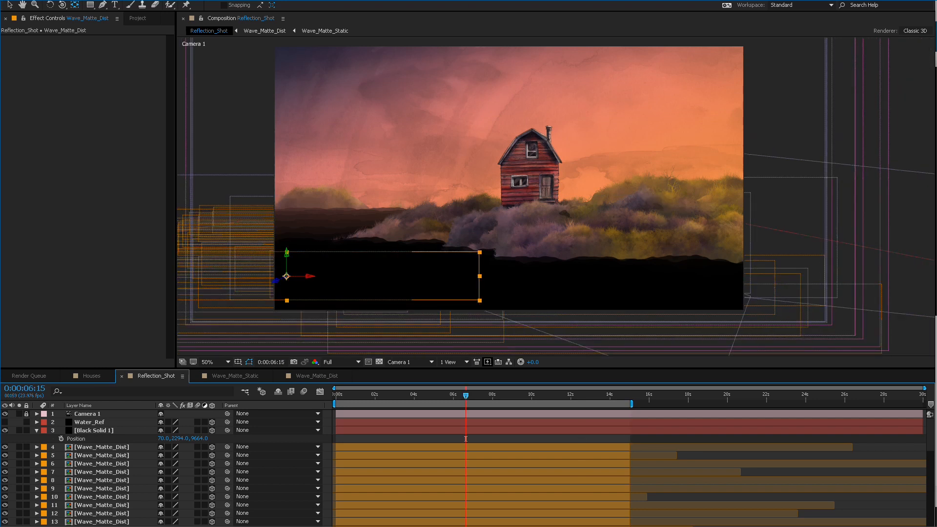
key(.)
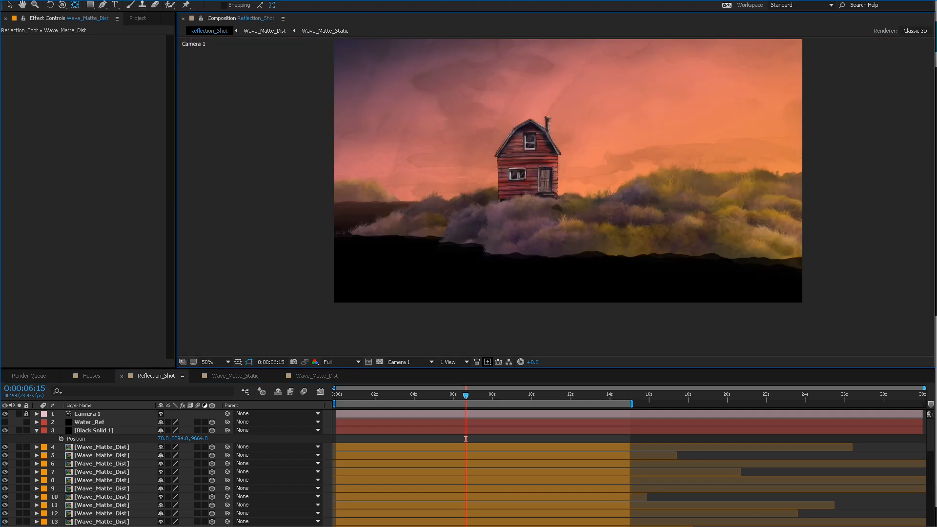
key(space)
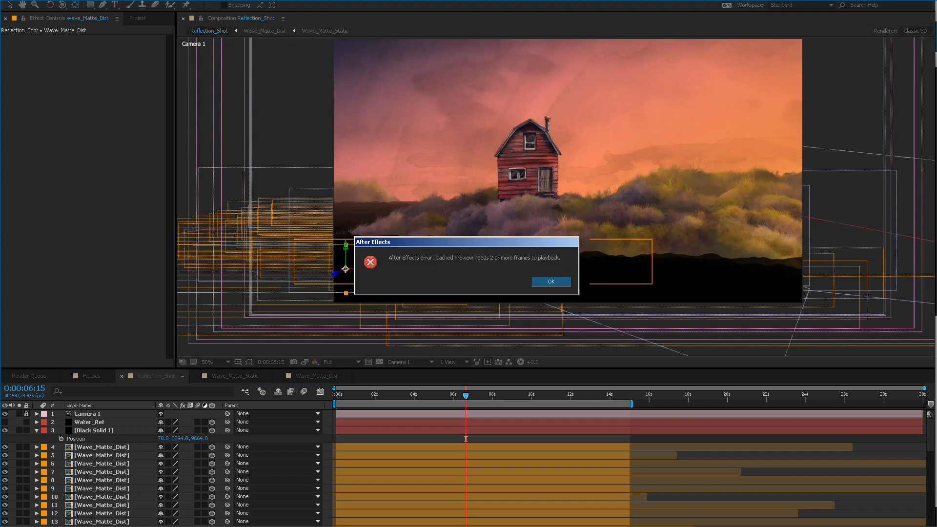
key(Return)
Lower the composition's preview resolution to Half and play back the staggered waves.
click(342, 362)
click(342, 393)
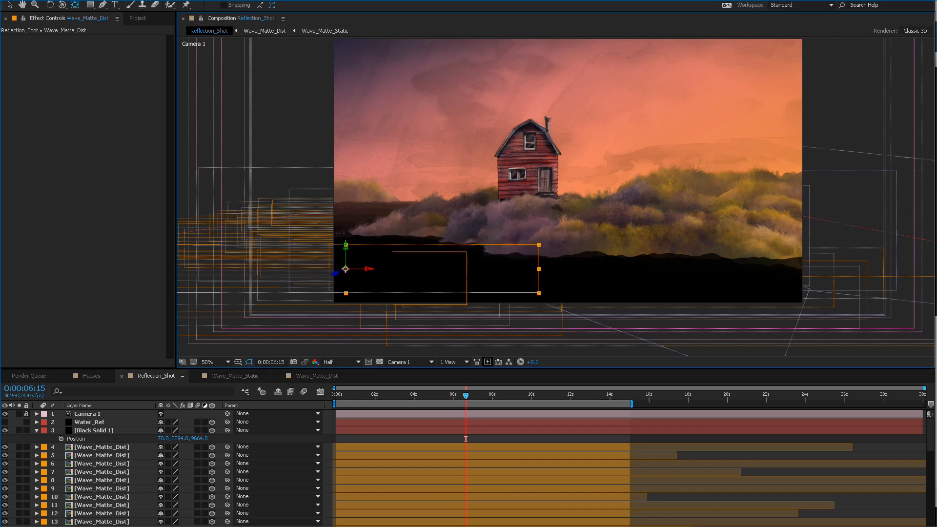
key(space)
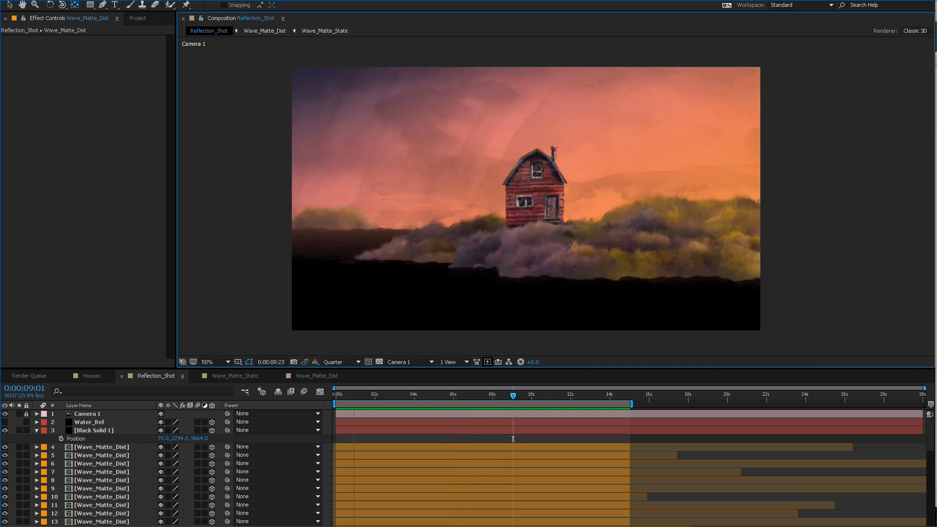
Check the shot at 0:00:03:15, inspect the Wave_Matte_Dist composition, and return to Reflection_Shot to replay the wave motion.
click(406, 438)
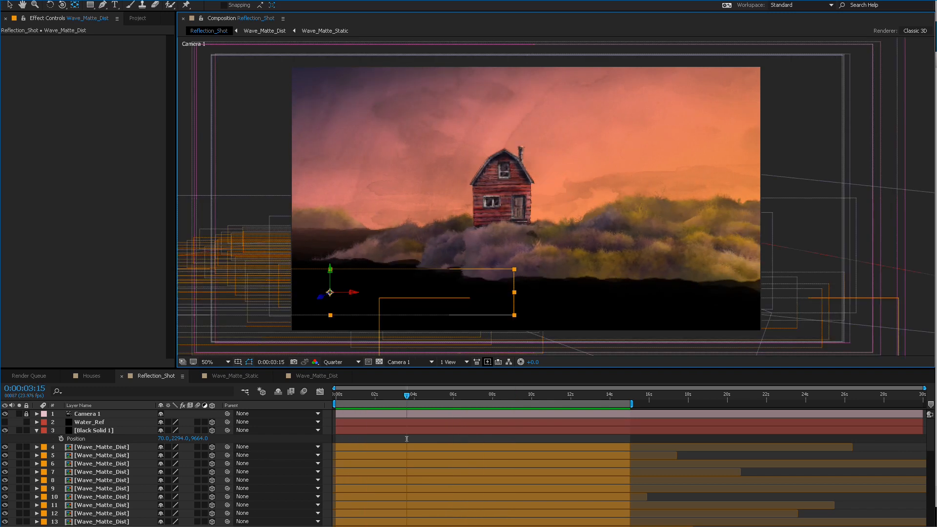
key(ctrl+Down)
double_click(101, 447)
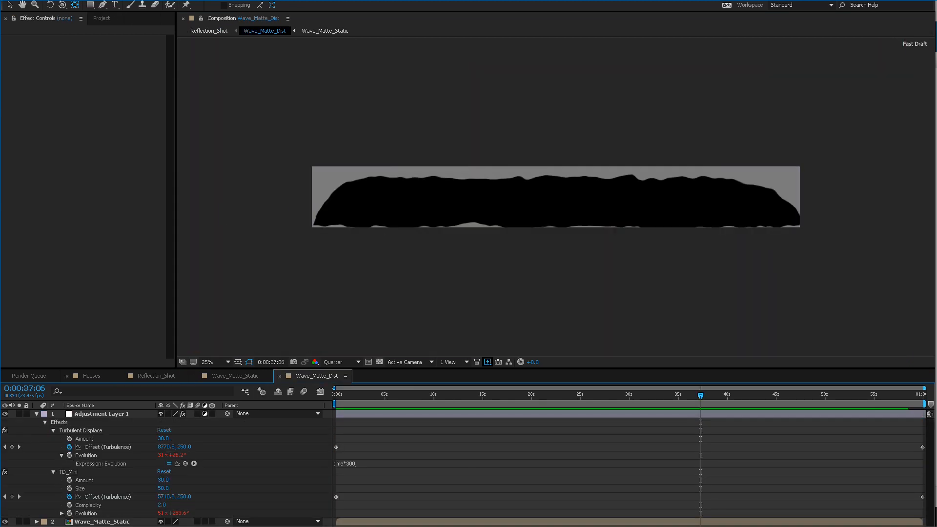
click(156, 376)
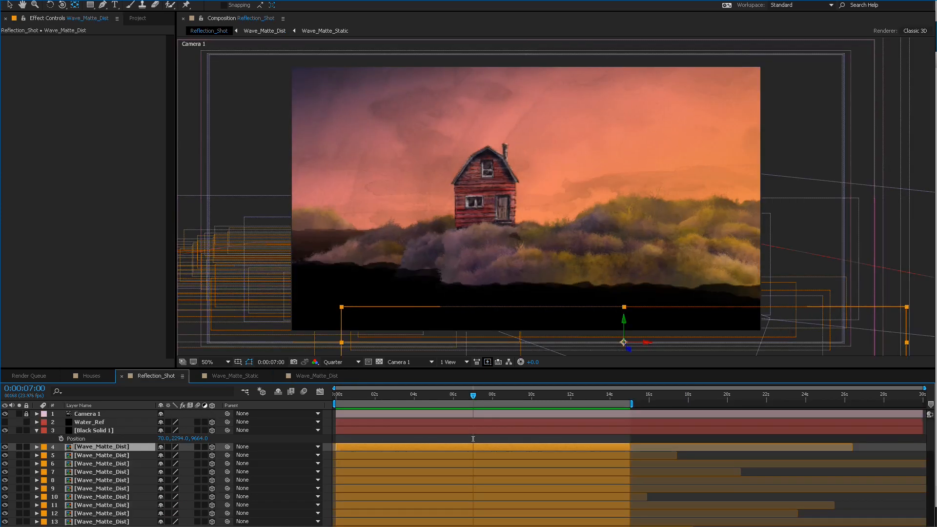
key(space)
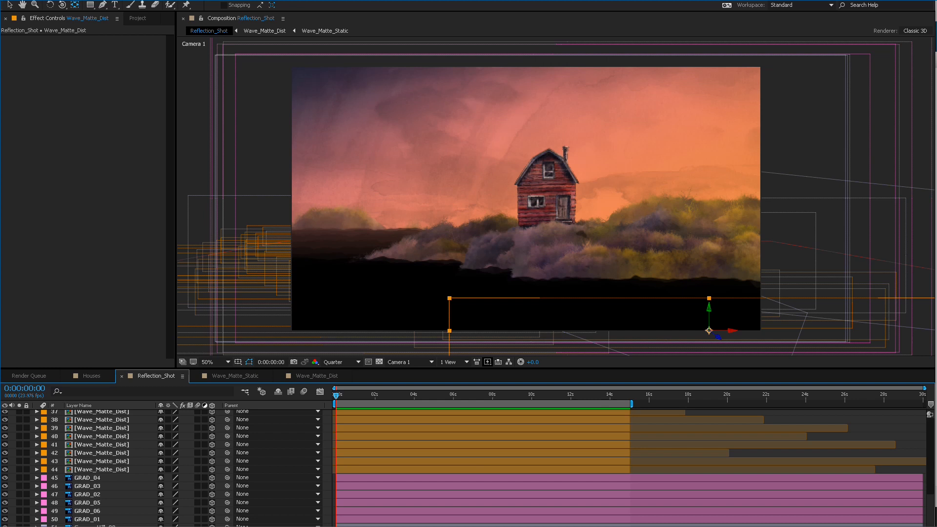
Pre-compose all Wave_Matte_Dist layers, 4 to 44, into Water_Group_COMP, moving all attributes into the new composition.
click(344, 302)
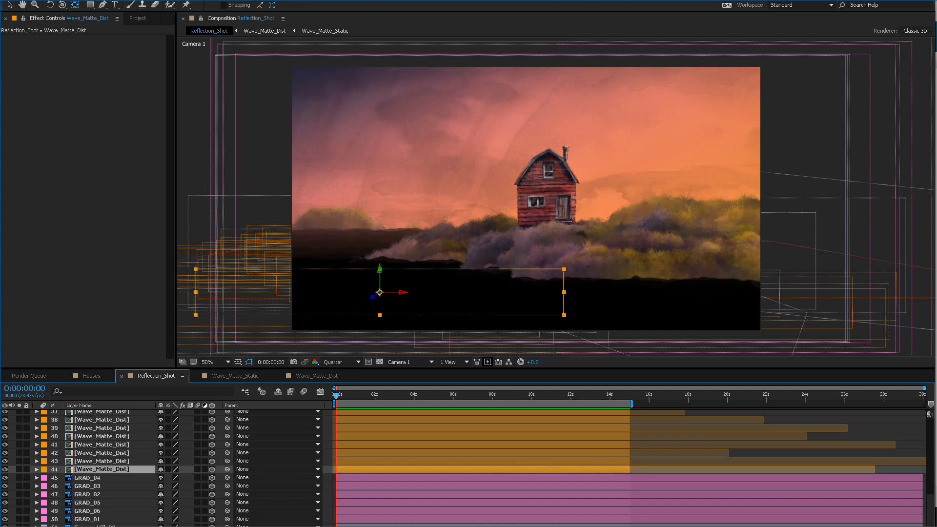
scroll(336, 459, up, 12)
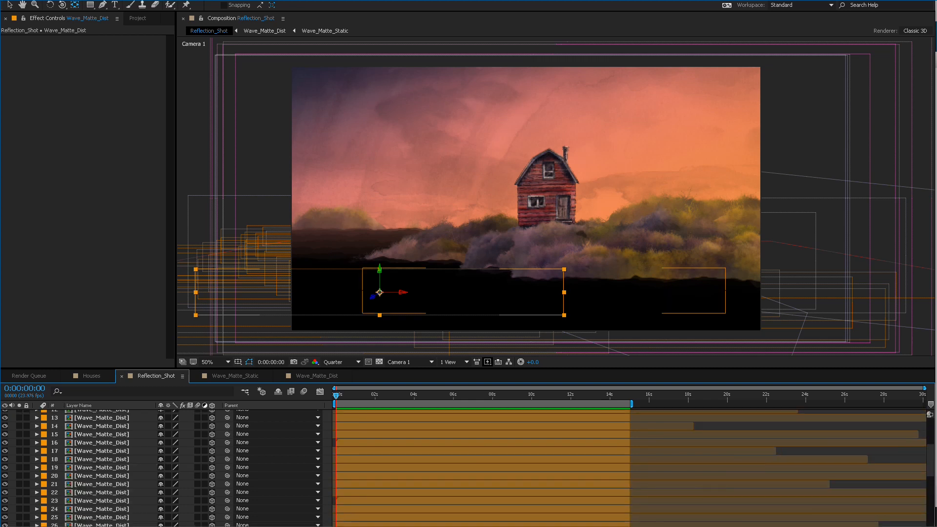
shift+click(342, 447)
key(ctrl+shift+c)
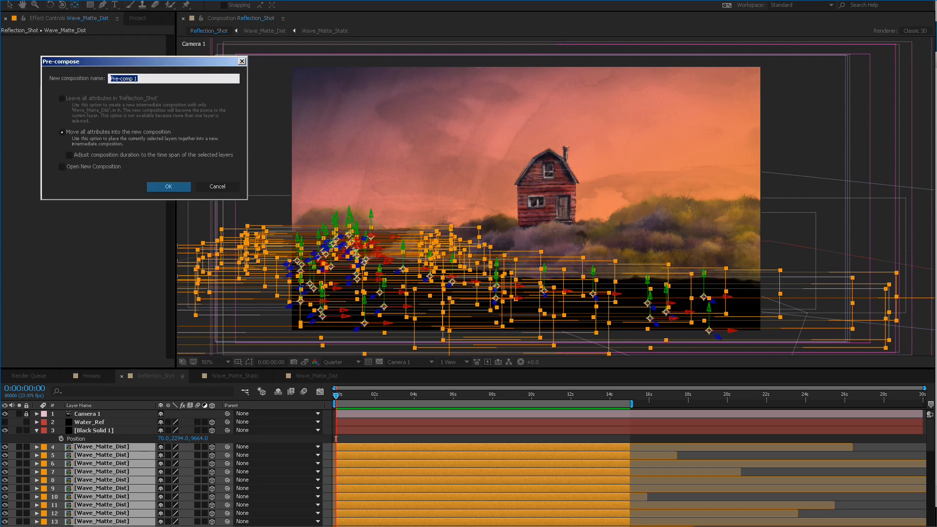
text(Water_Group_COMP)
key(Return)
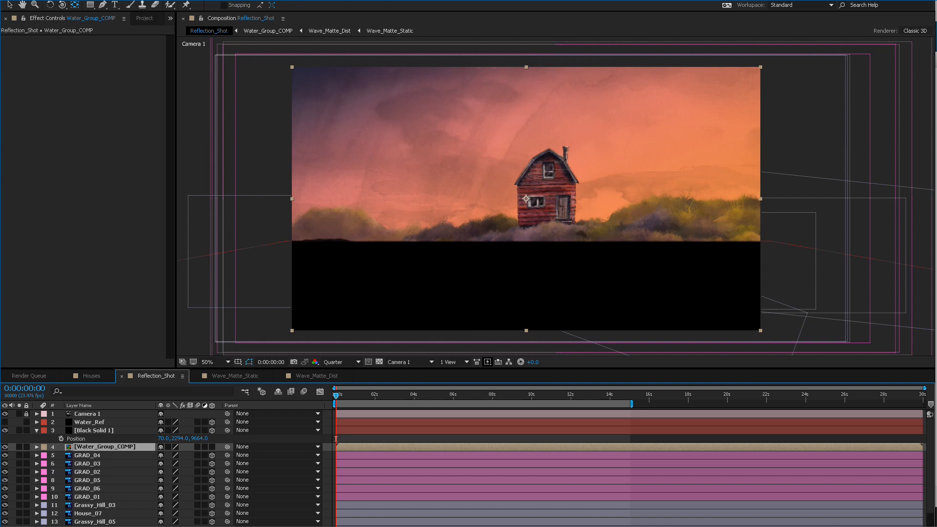
Collapse transformations on the Water_Group_COMP layer and preview the shot from the first frame.
click(168, 446)
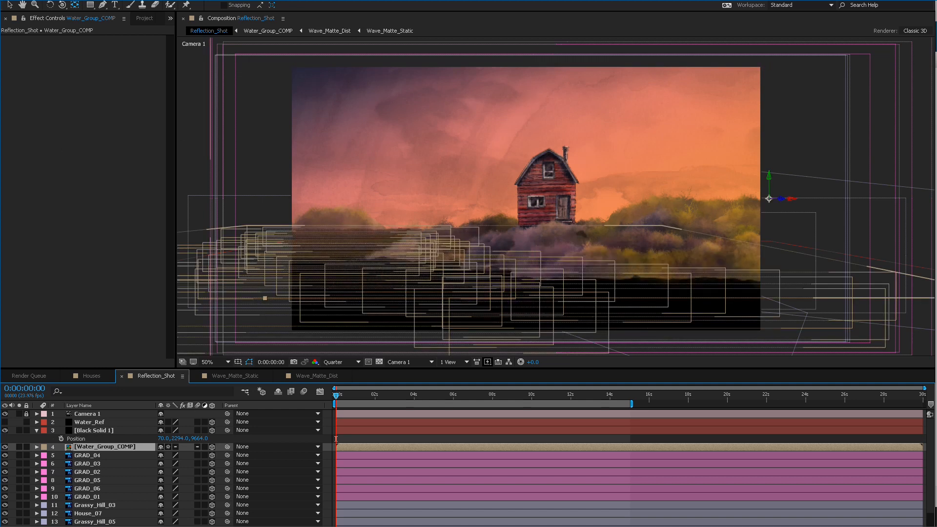
click(336, 439)
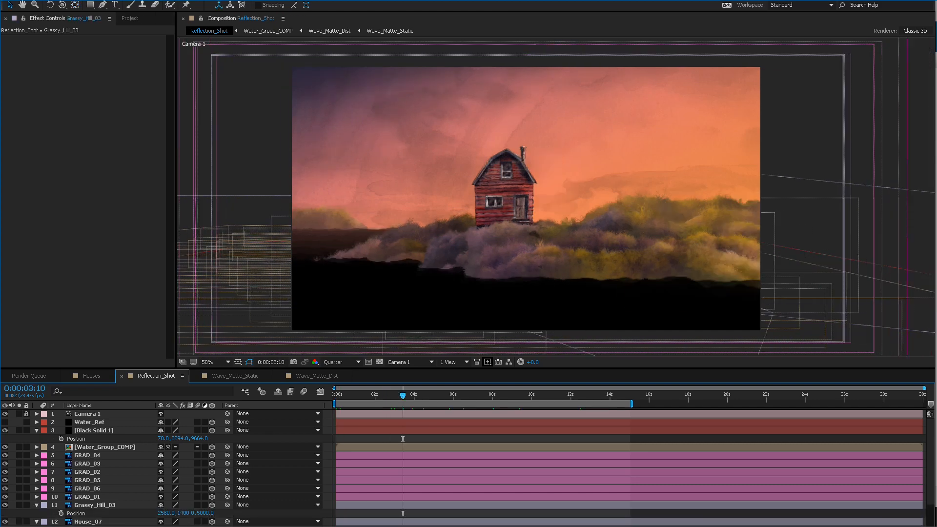
click(105, 447)
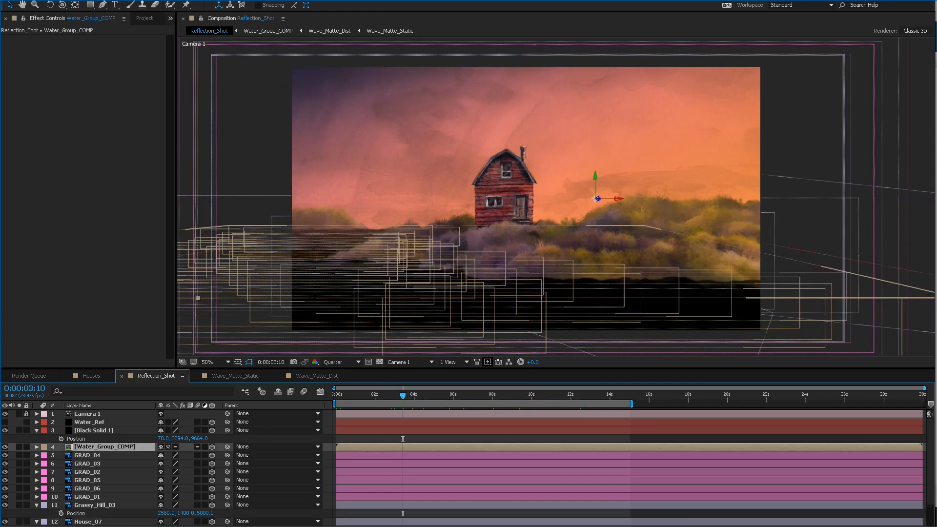
click(4, 447)
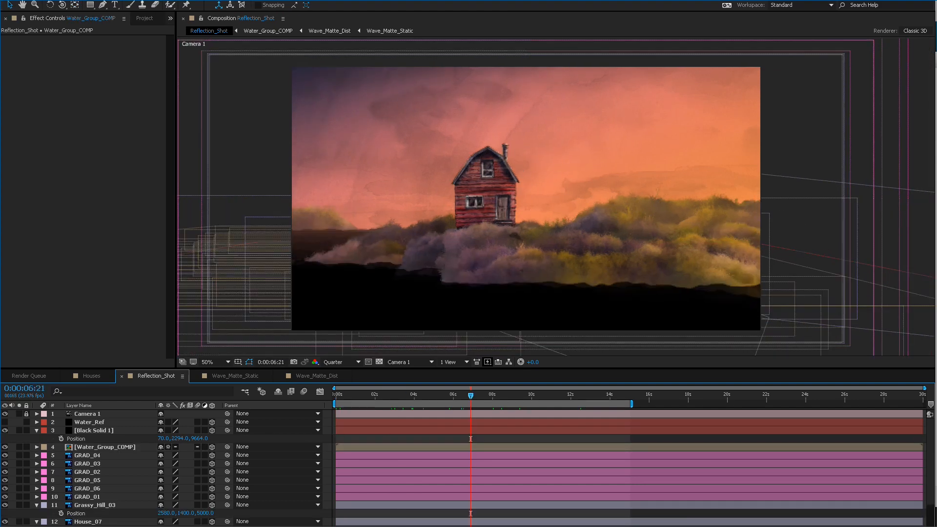
key(Home)
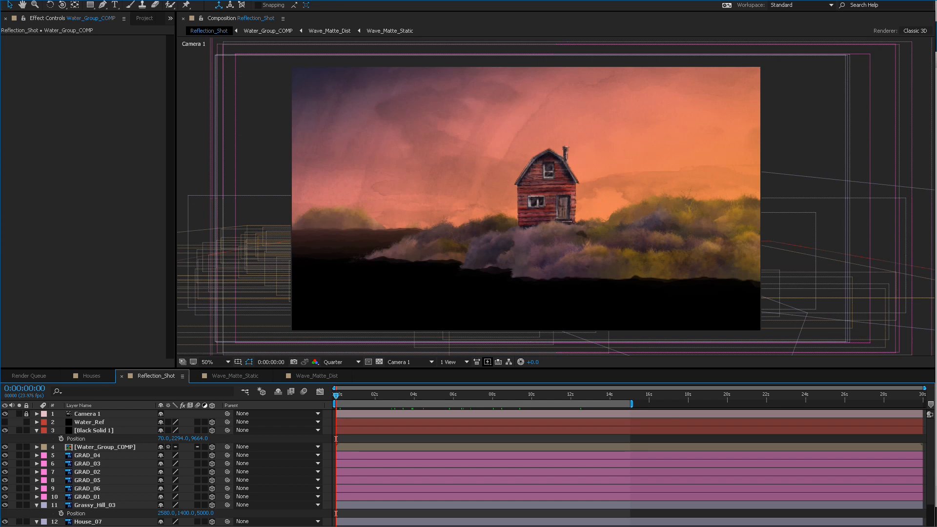
key(space)
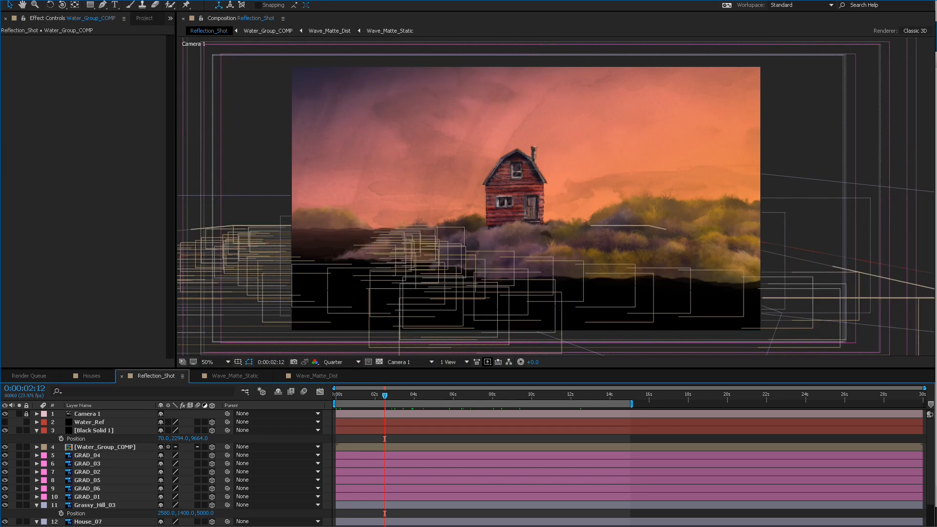
Open Water_Group_COMP and set its first Wave_Matte_Dist layer to the Silhouette Alpha blending mode.
click(458, 293)
double_click(439, 317)
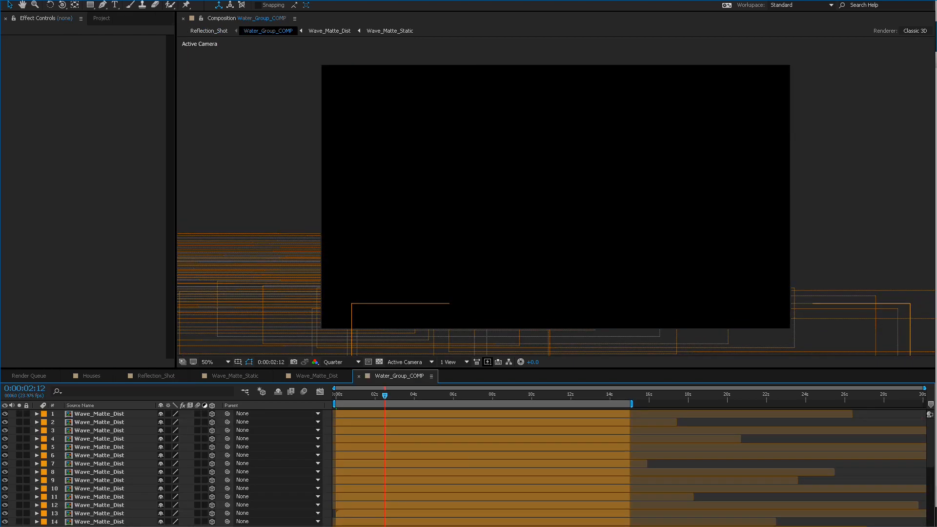
click(439, 331)
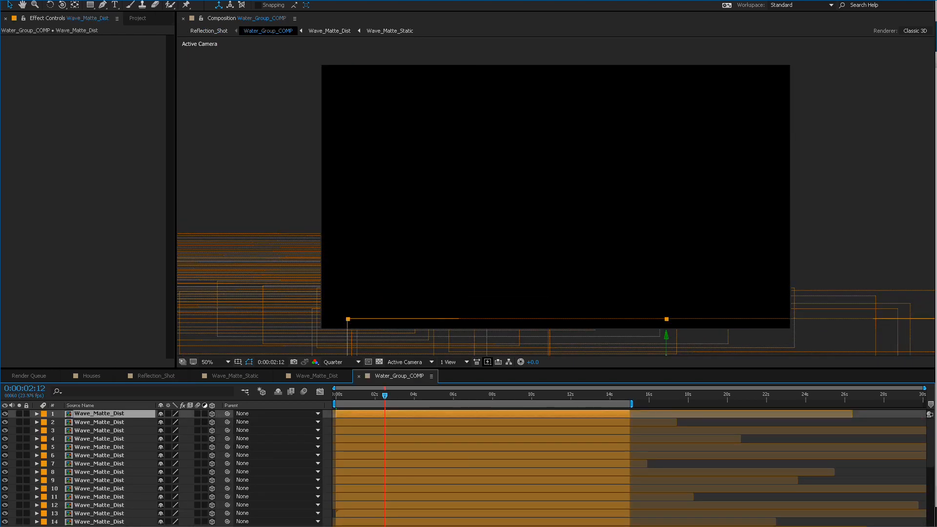
right_click(116, 413)
mouse_move(146, 195)
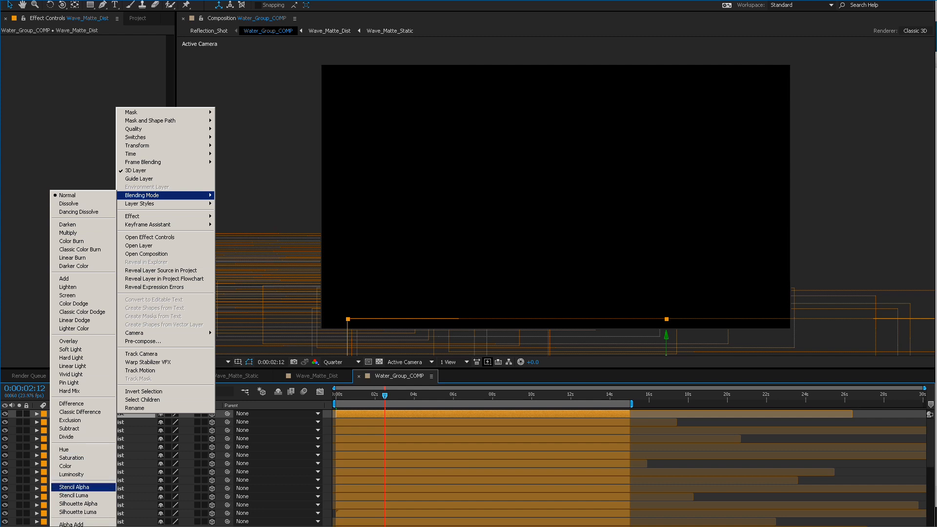
click(78, 504)
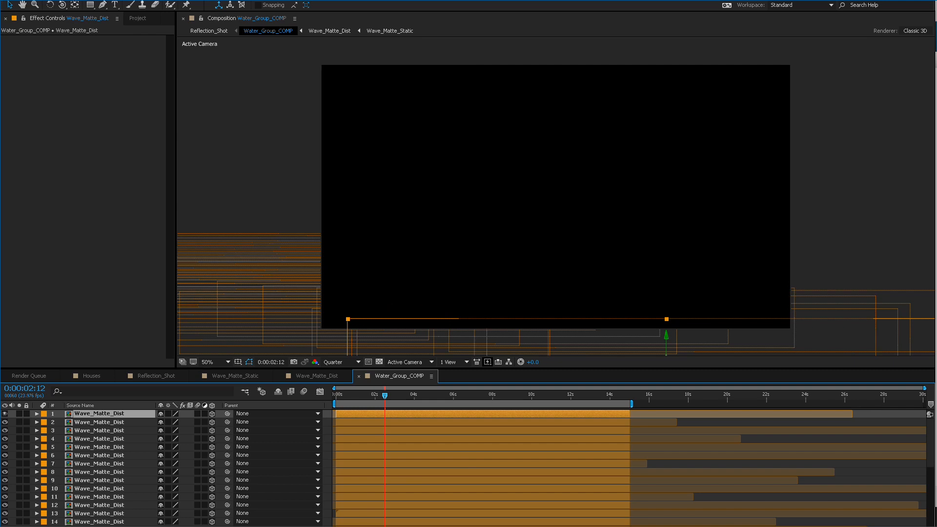
Apply the Silhouette Alpha blending mode to all Wave_Matte_Dist layers in Water_Group_COMP.
click(37, 413)
click(37, 413)
scroll(165, 468, down, 8)
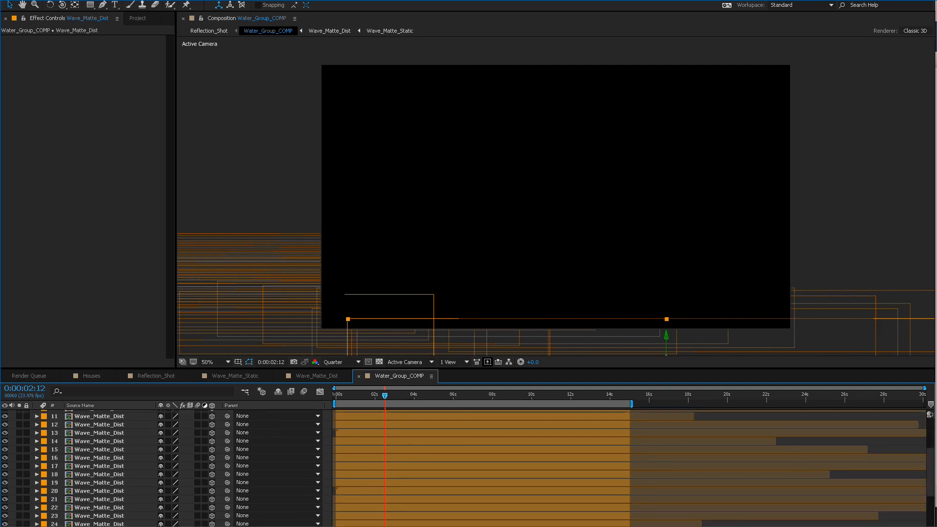
key(ctrl+a)
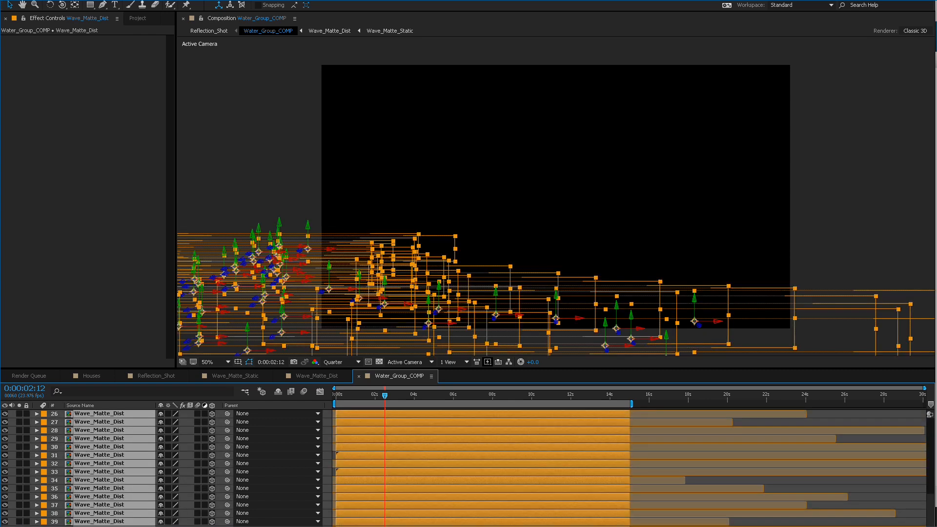
scroll(165, 467, up, 8)
right_click(113, 413)
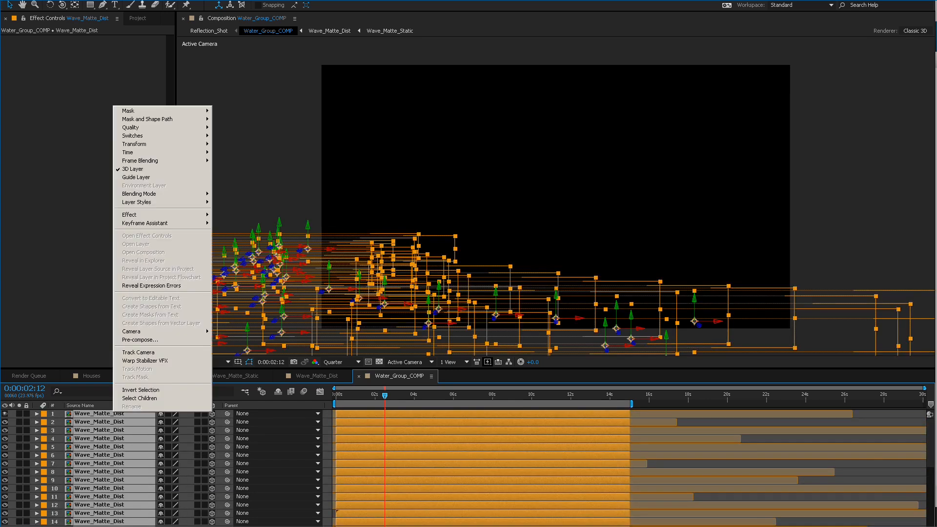
mouse_move(139, 193)
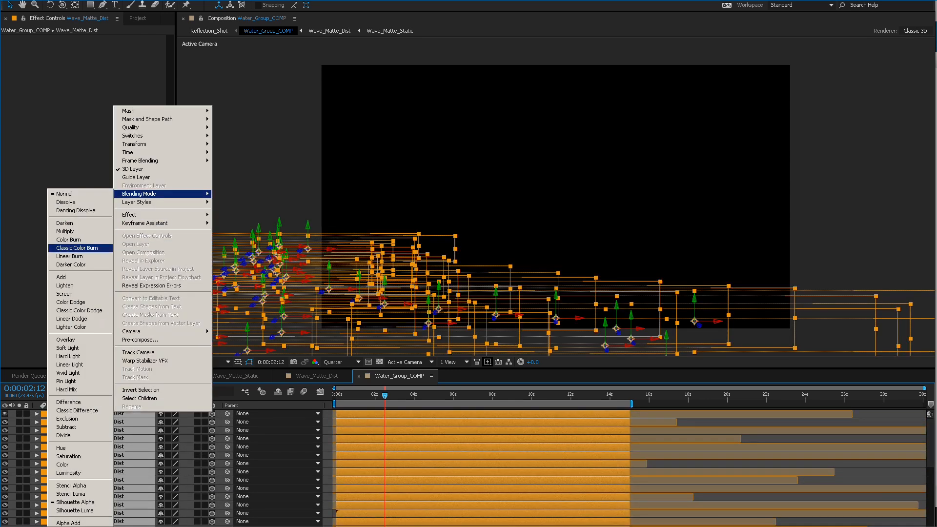
click(74, 502)
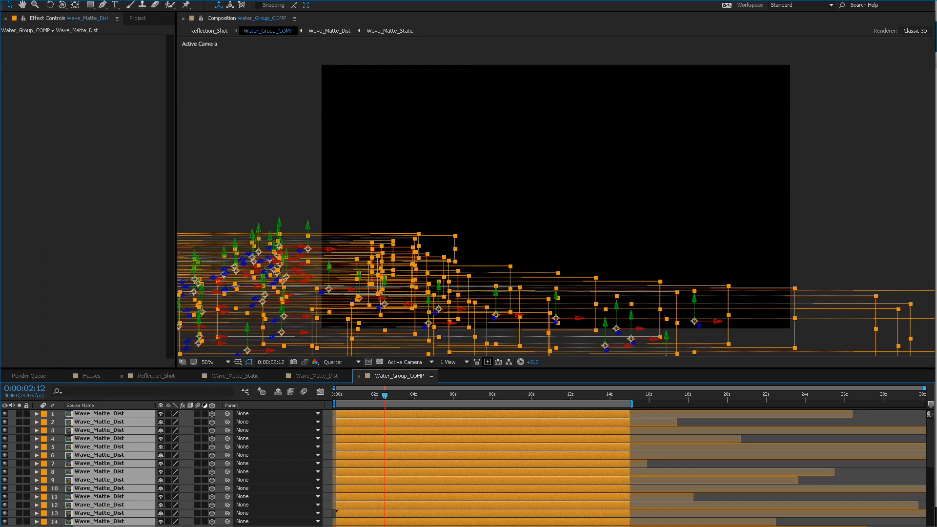
Return to Reflection_Shot, go to 0:00:05:15 and hide the Black Solid 1 layer.
click(156, 375)
key(F2)
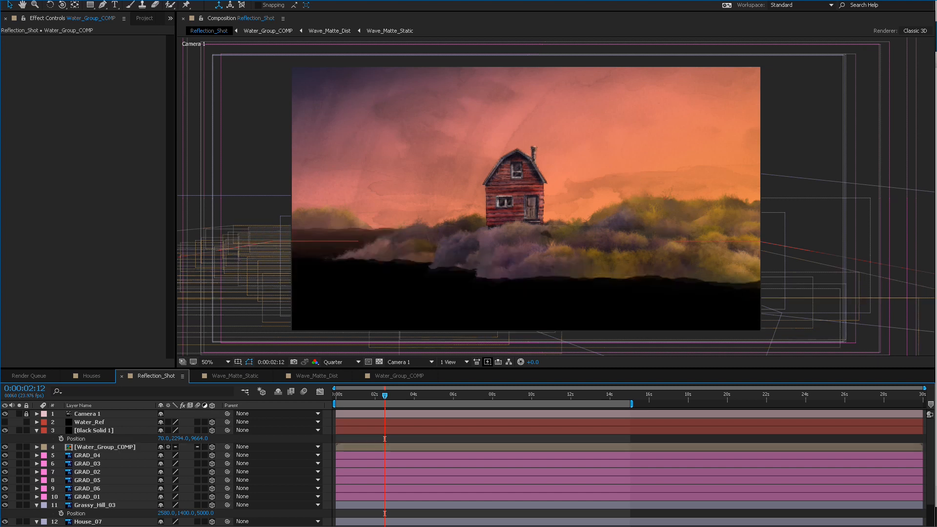
drag(385, 395, 446, 395)
click(4, 430)
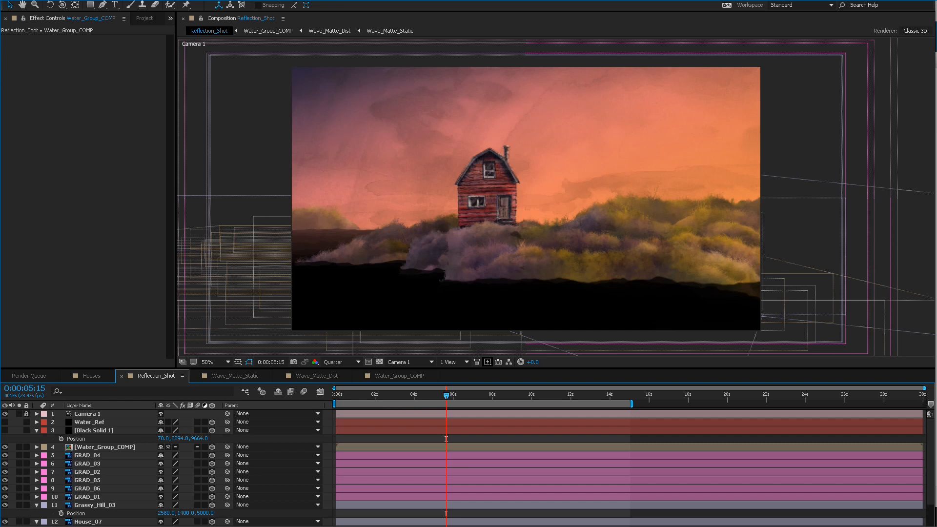
Set the Reflection_Shot background color to medium gray-red B75555 and check the frame at 0:00:01:07.
key(ctrl+k)
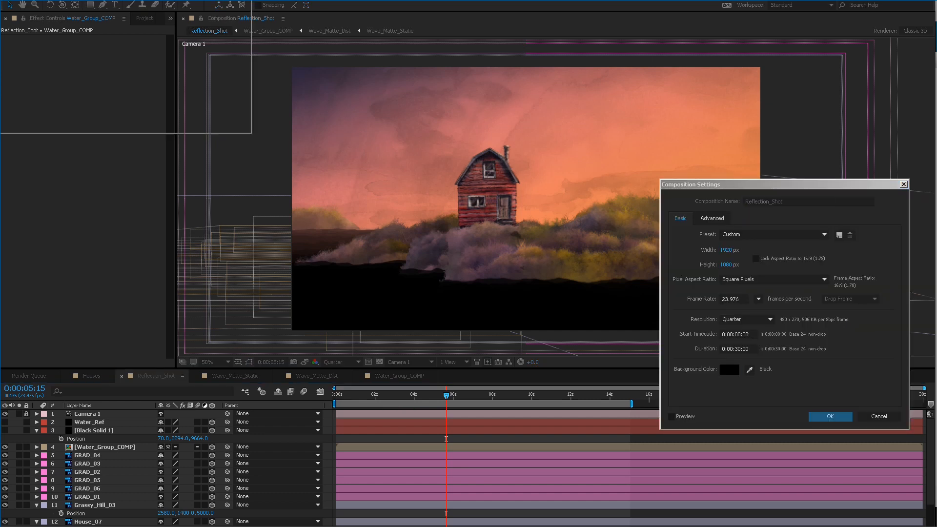
click(729, 369)
click(68, 58)
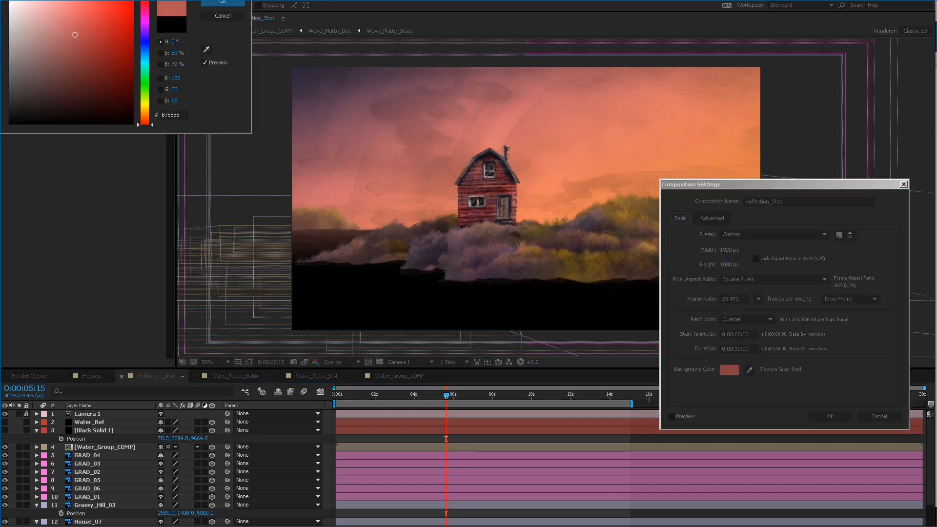
key(Return)
key(Return)
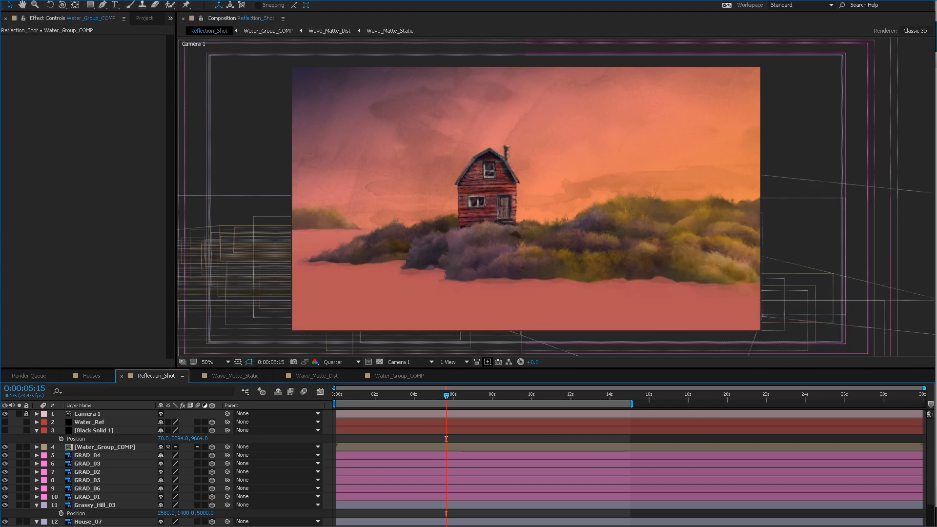
drag(446, 395, 361, 395)
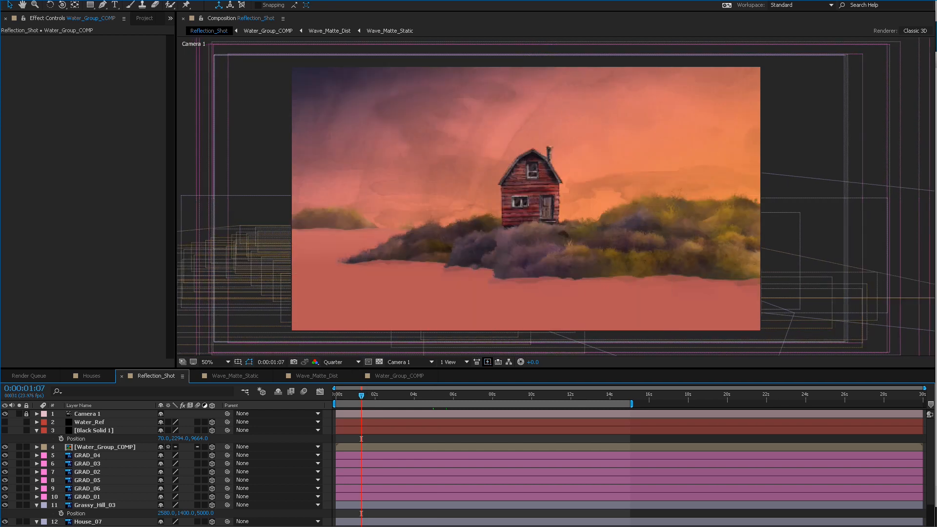
Change the Reflection_Shot background color to dark gray 595959 and check the frame at 0:00:02:23.
key(ctrl+k)
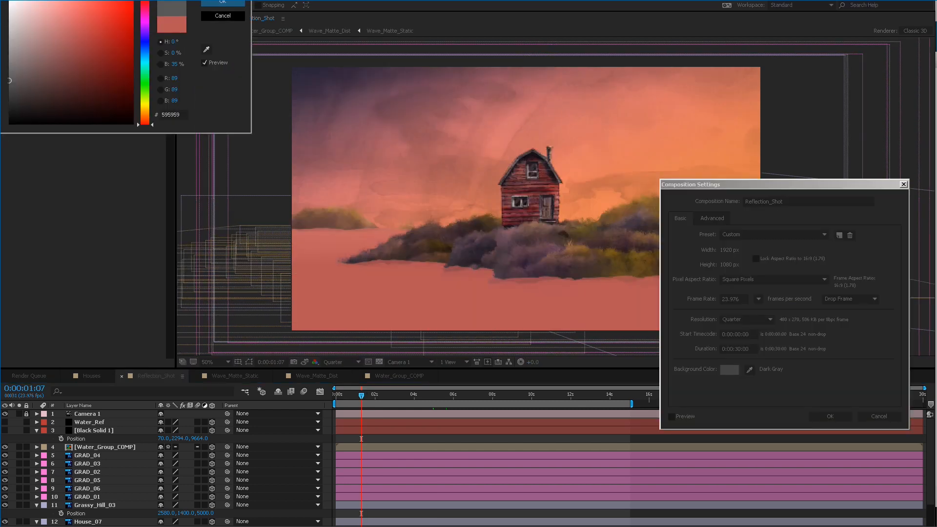
key(Return)
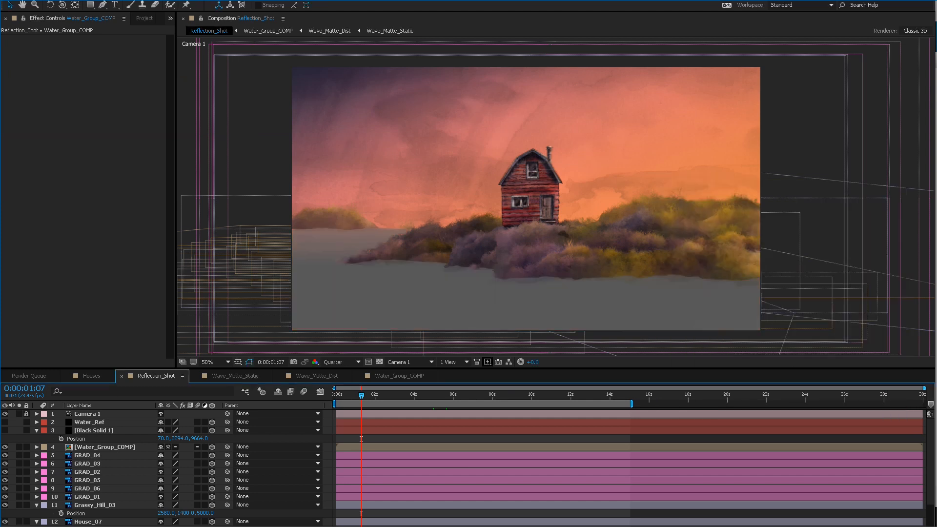
drag(361, 395, 394, 395)
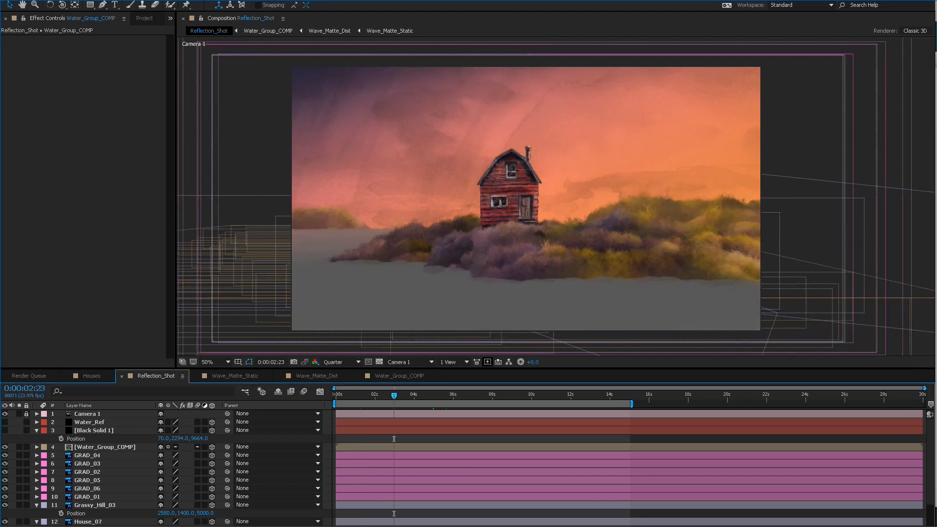
Make Black Solid 1 visible again and move it directly below Water_Group_COMP in the layer order.
click(94, 430)
click(5, 430)
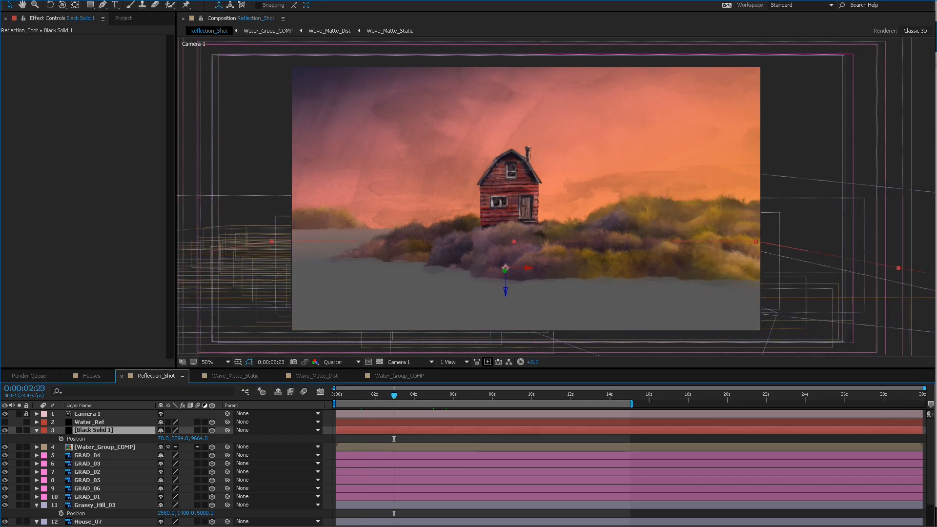
drag(94, 430, 94, 450)
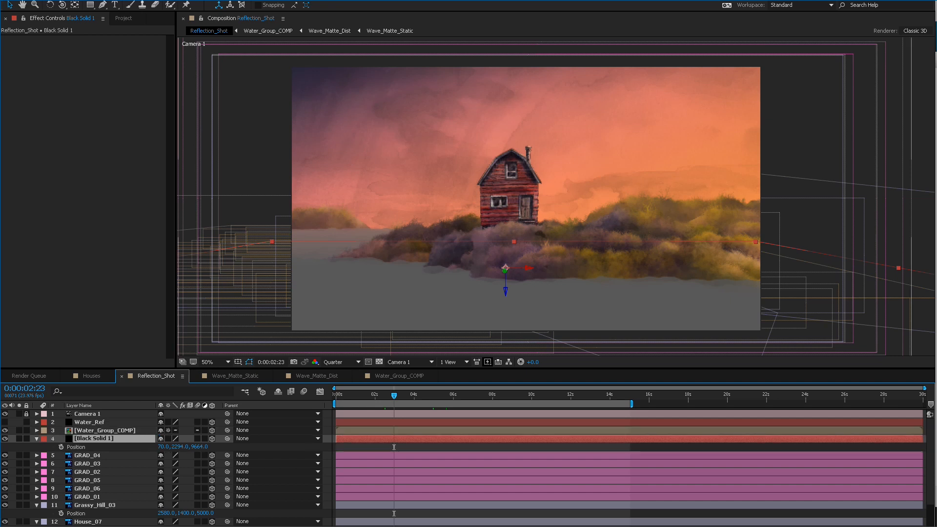
right_click(131, 438)
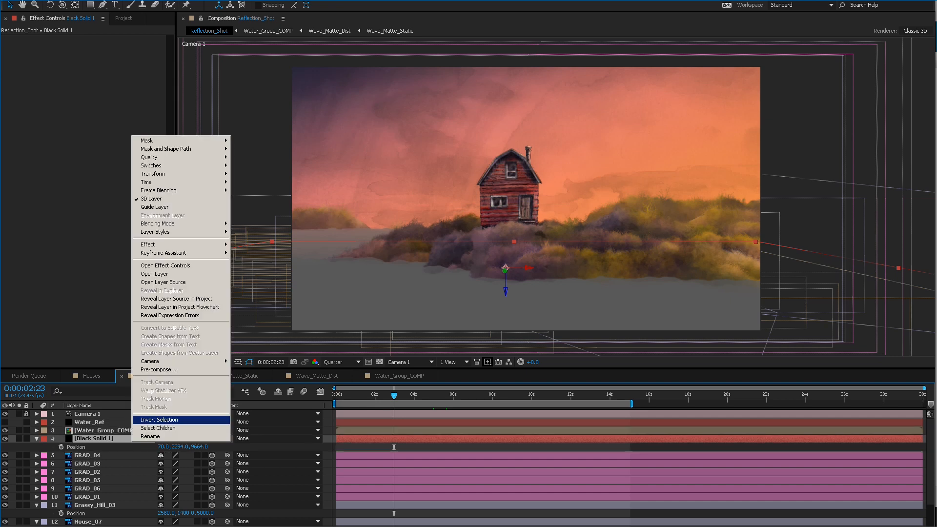
mouse_move(161, 223)
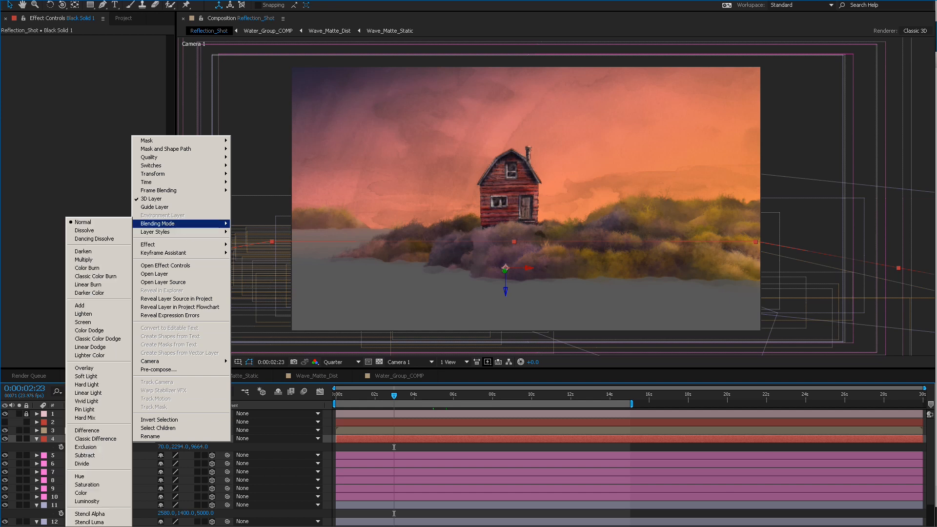
click(5, 438)
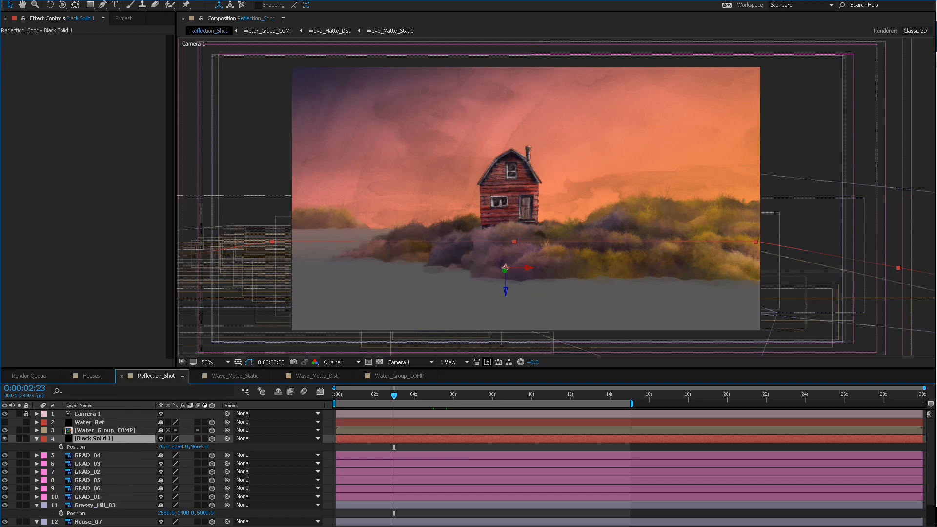
Deselect all layers, preview the water cutout from the start and scrub forward to 0:00:04:15.
key(ctrl+shift+a)
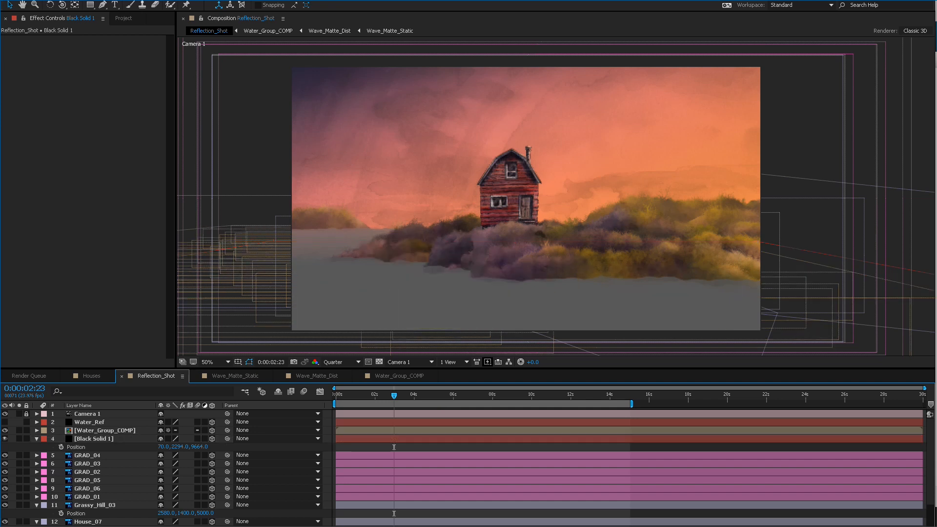
click(459, 394)
drag(459, 395, 337, 395)
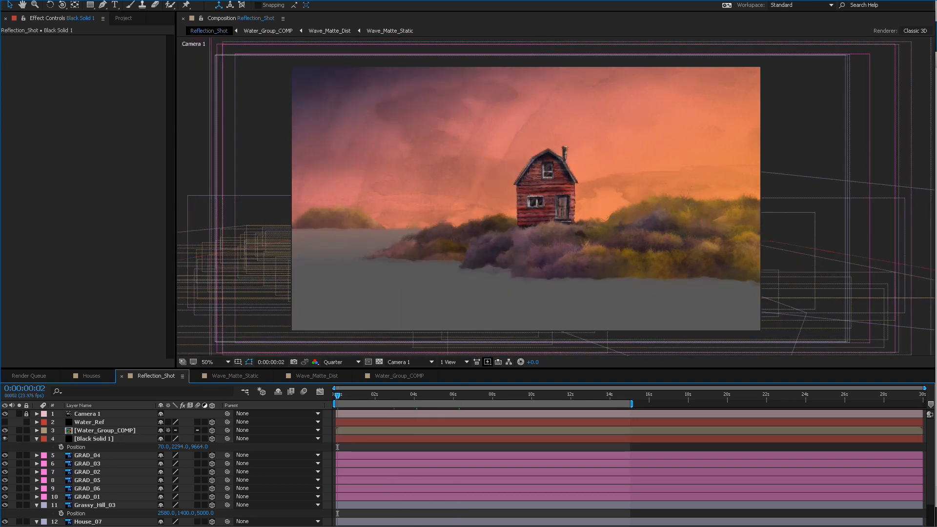
key(space)
mouse_move(343, 395)
mouse_down()
mouse_move(375, 395)
mouse_move(336, 395)
mouse_up()
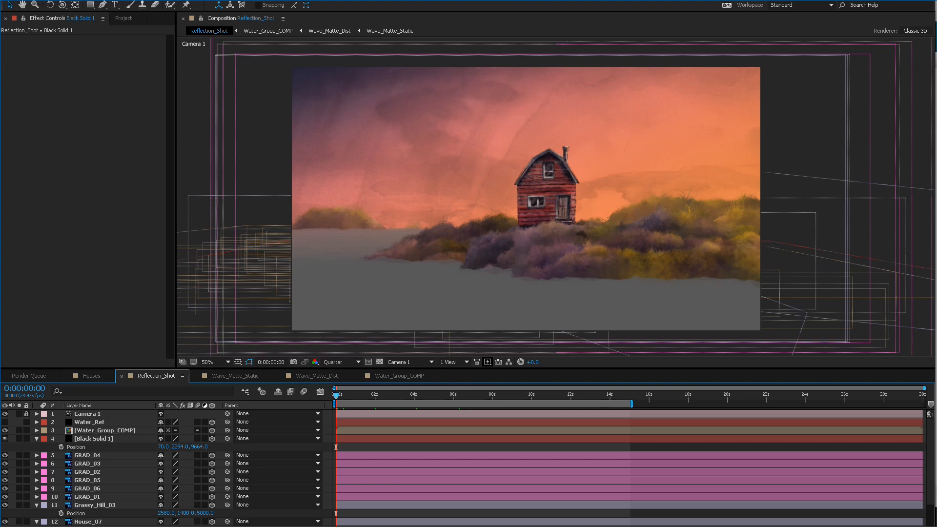
drag(336, 395, 365, 395)
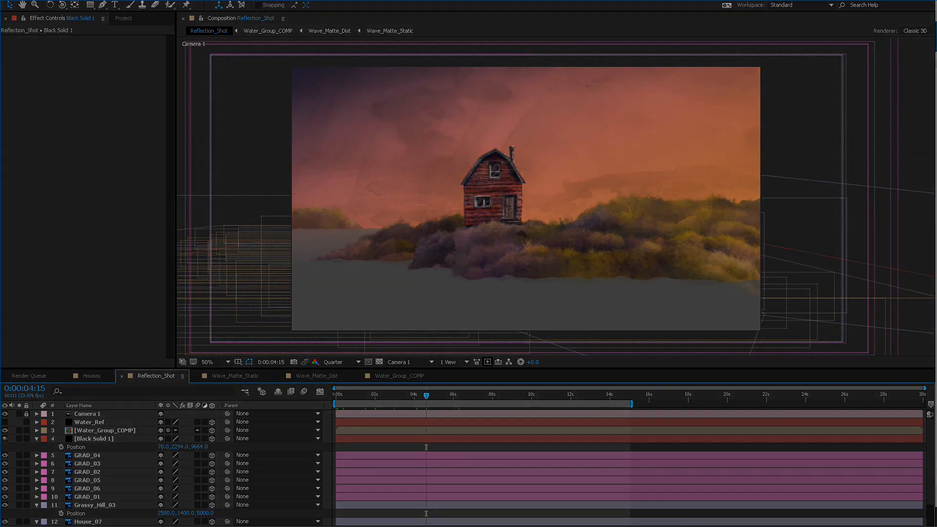